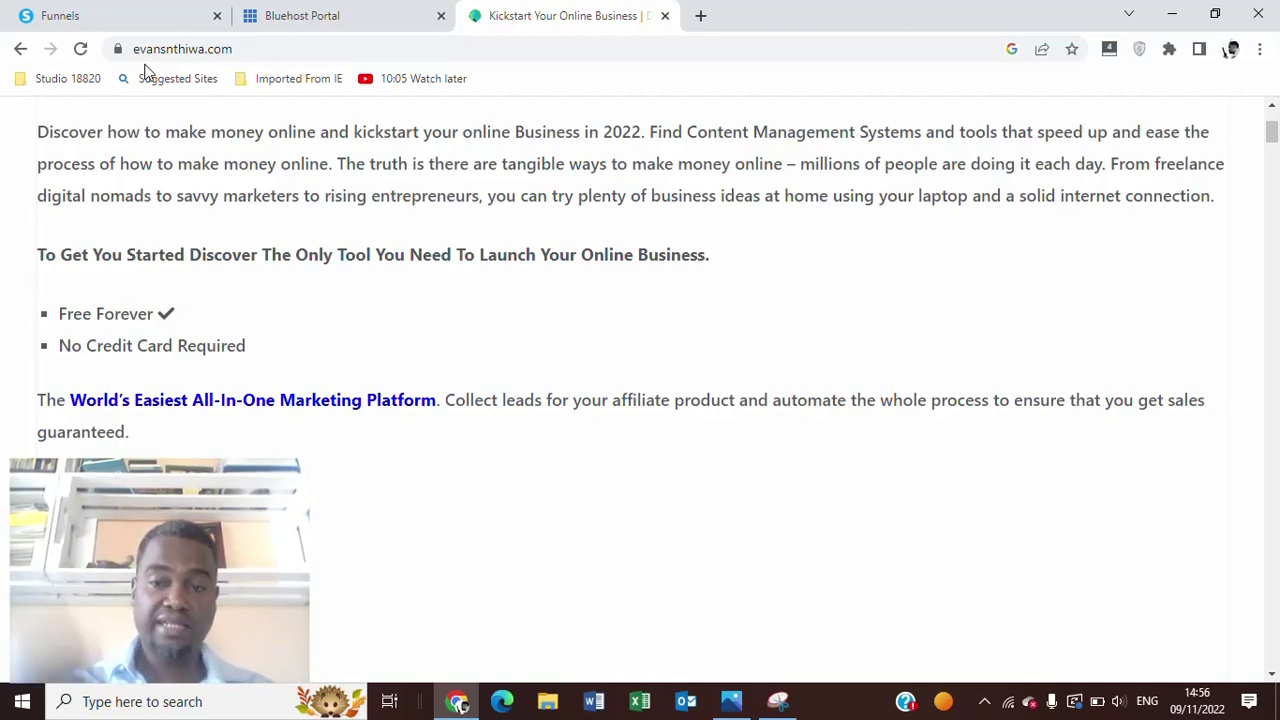
# Switch from the website page to the systeme.io Funnels tab listing the existing funnels.
pyautogui.click(100, 27)
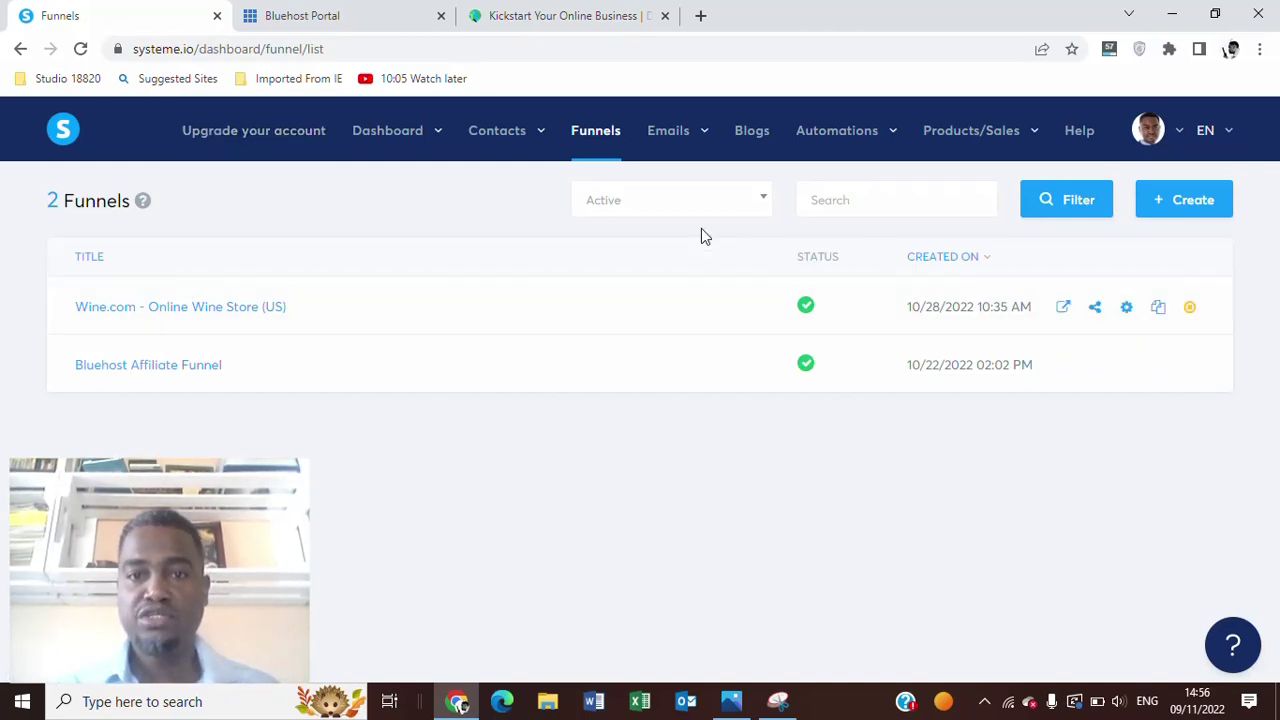
pyautogui.click(610, 145)
pyautogui.moveTo(668, 130)
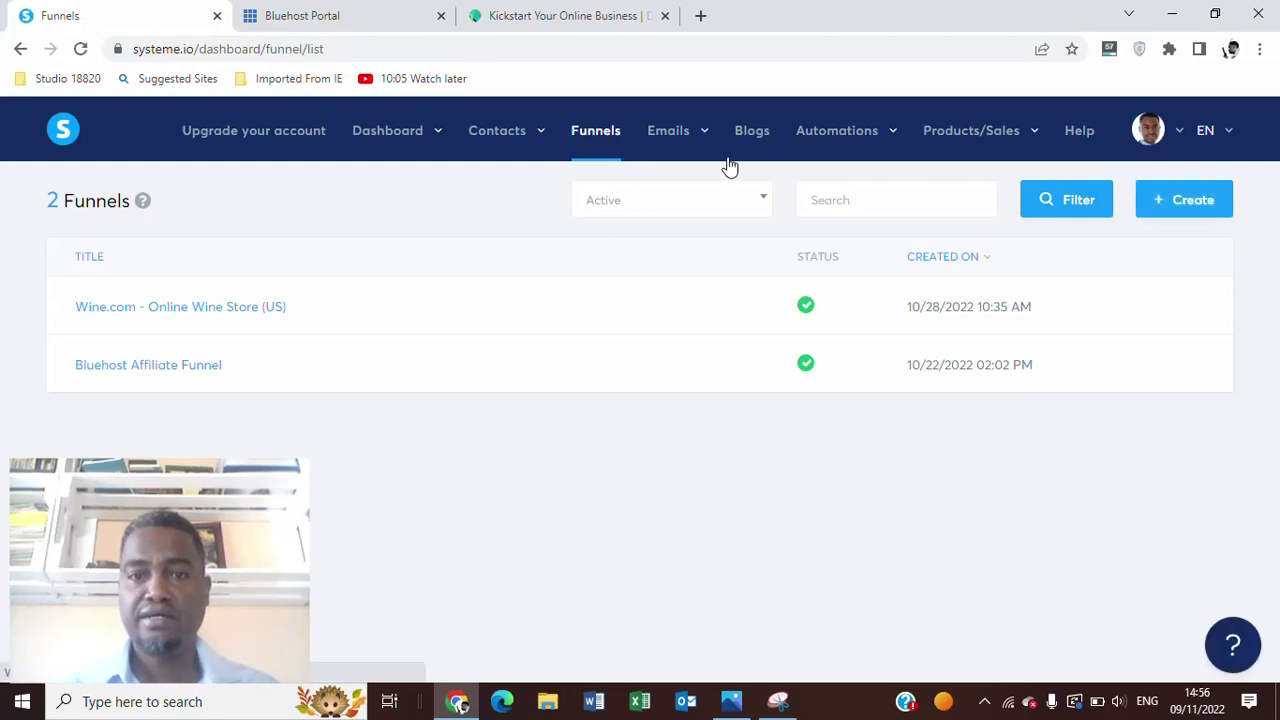
# Draft a new funnel named 'Email Collection' with the Build an audience goal.
pyautogui.click(1155, 205)
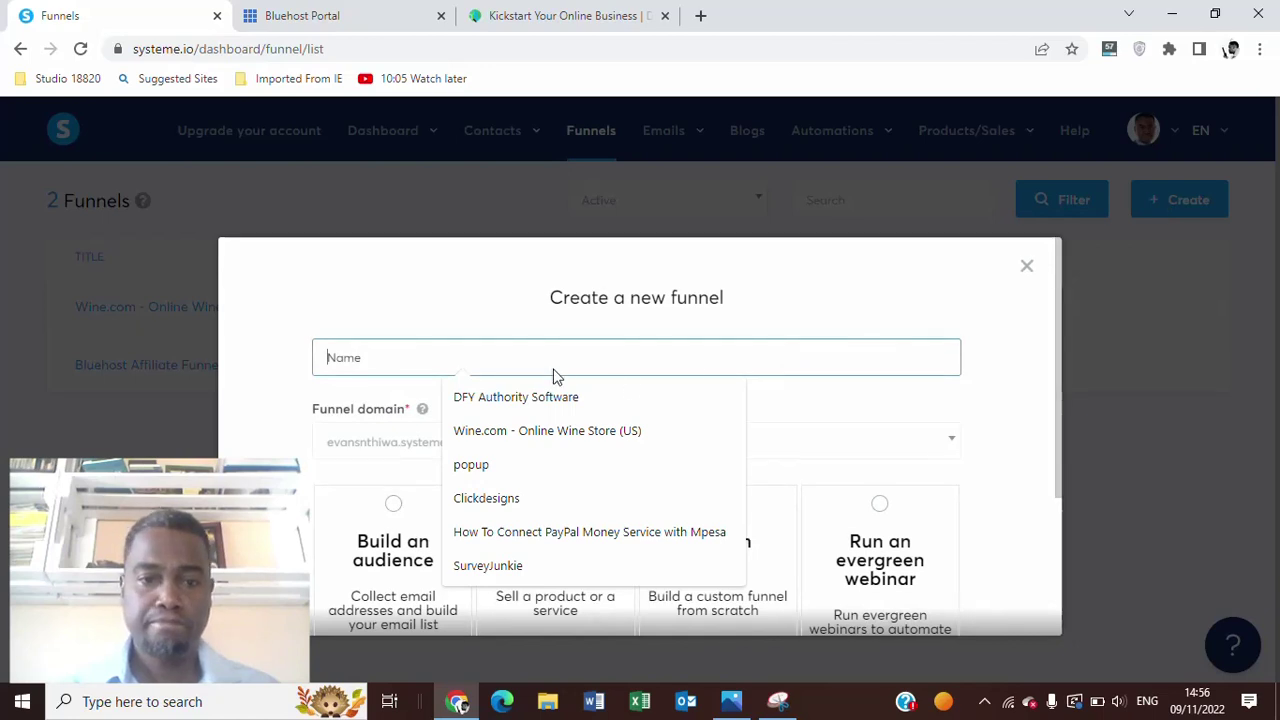
pyautogui.click(610, 357)
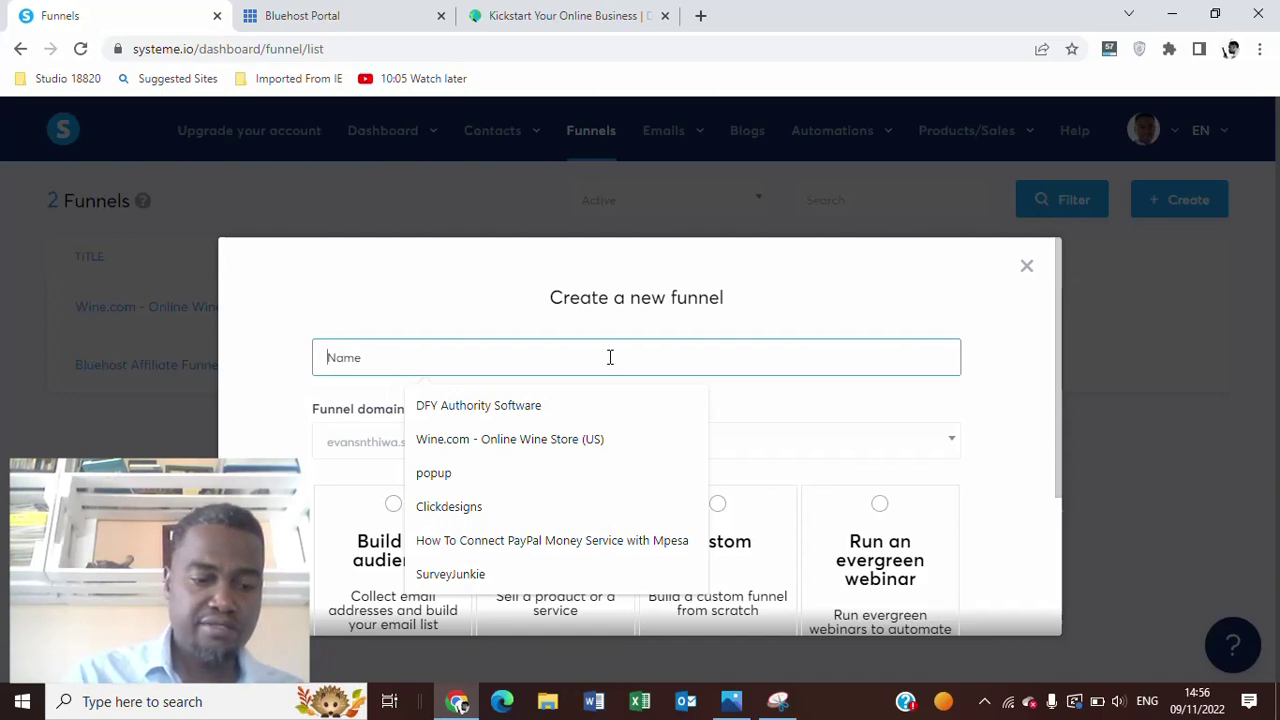
pyautogui.write('Email C')
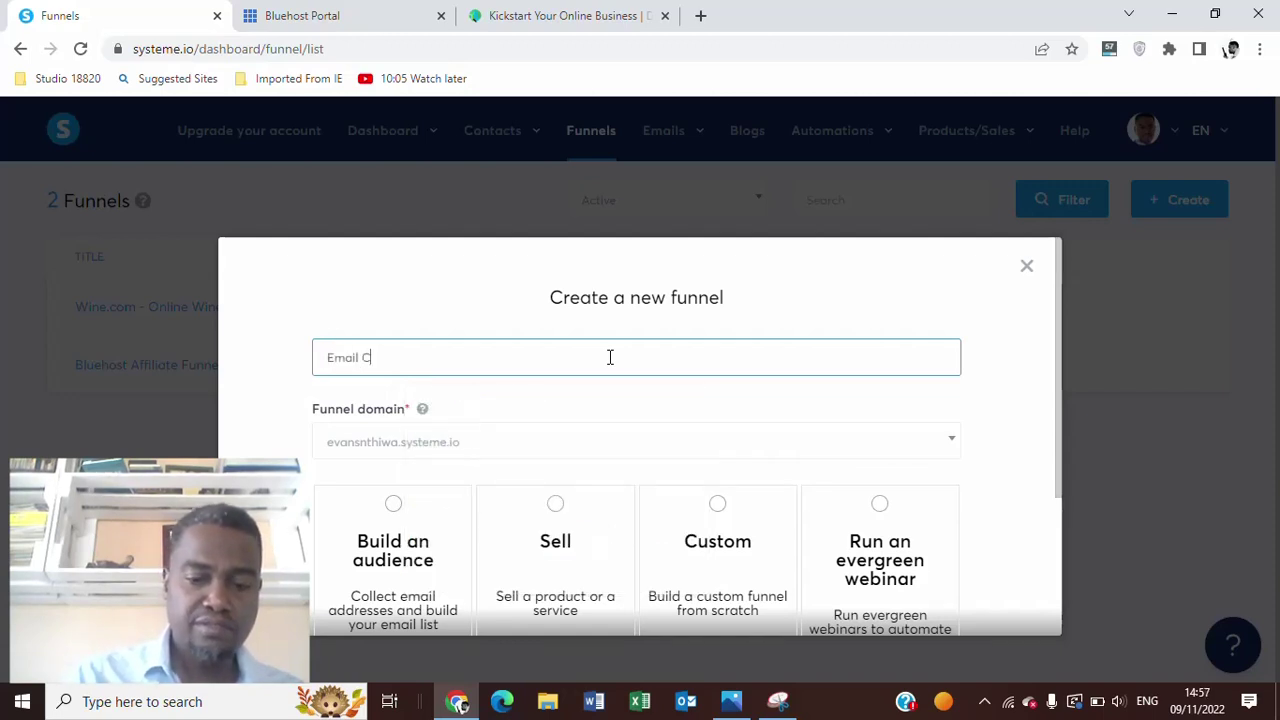
pyautogui.write('ollecti')
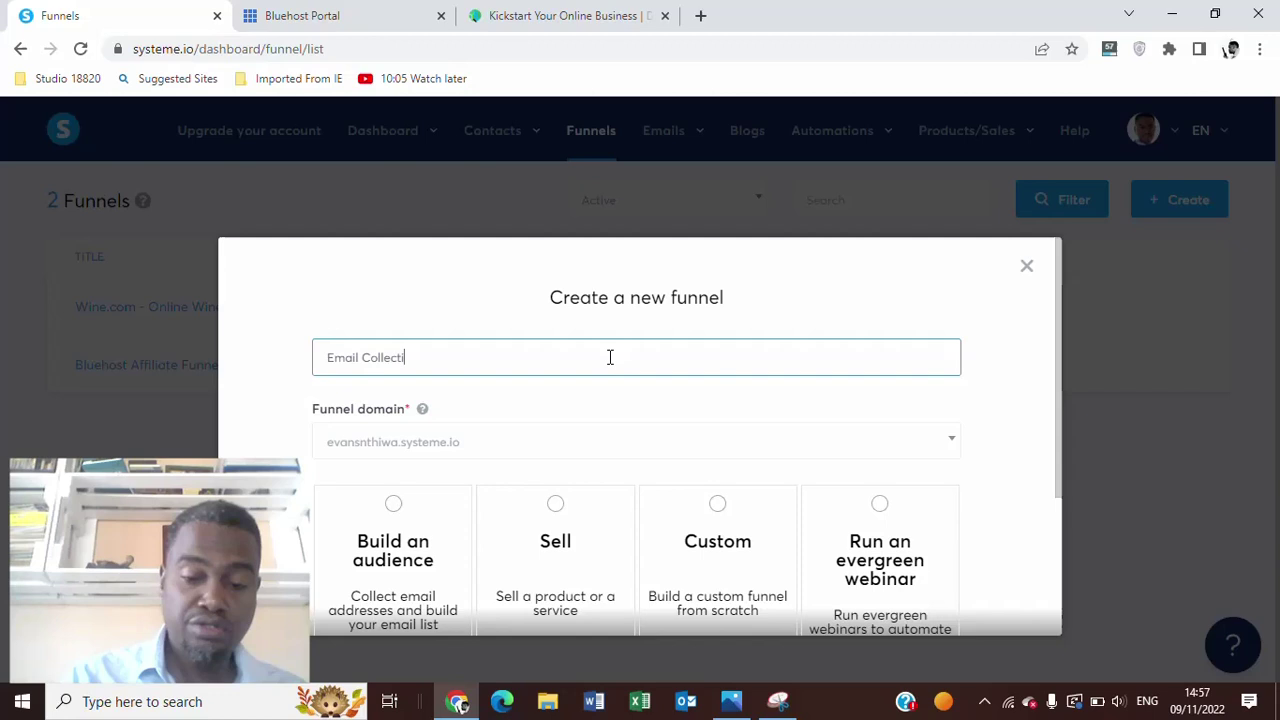
pyautogui.write('on')
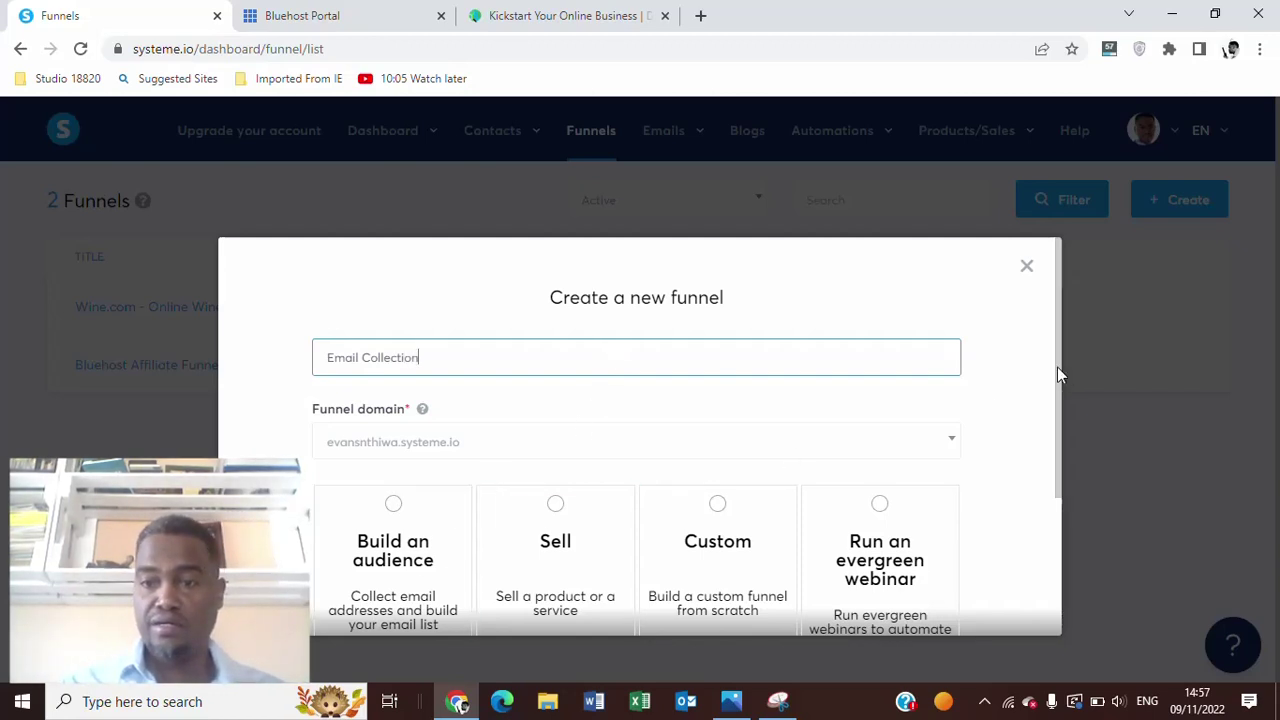
pyautogui.click(1056, 398)
pyautogui.moveTo(1057, 393); pyautogui.dragTo(1057, 450)
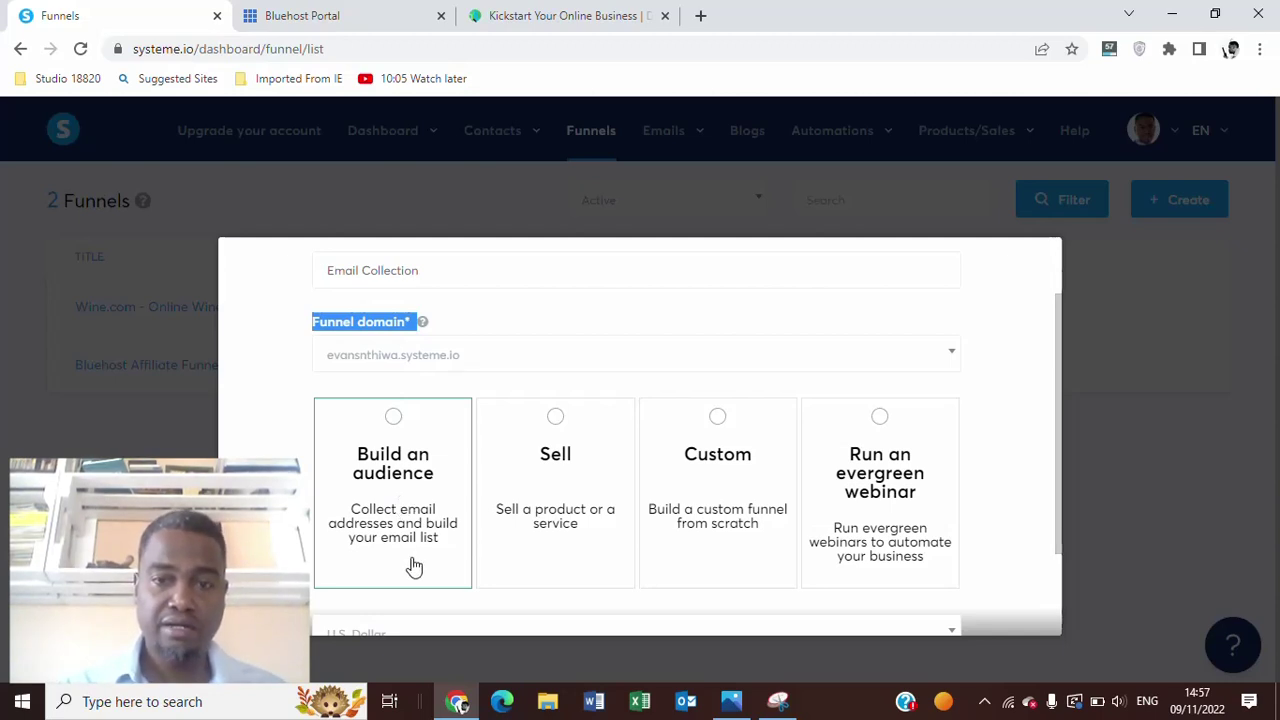
pyautogui.click(393, 420)
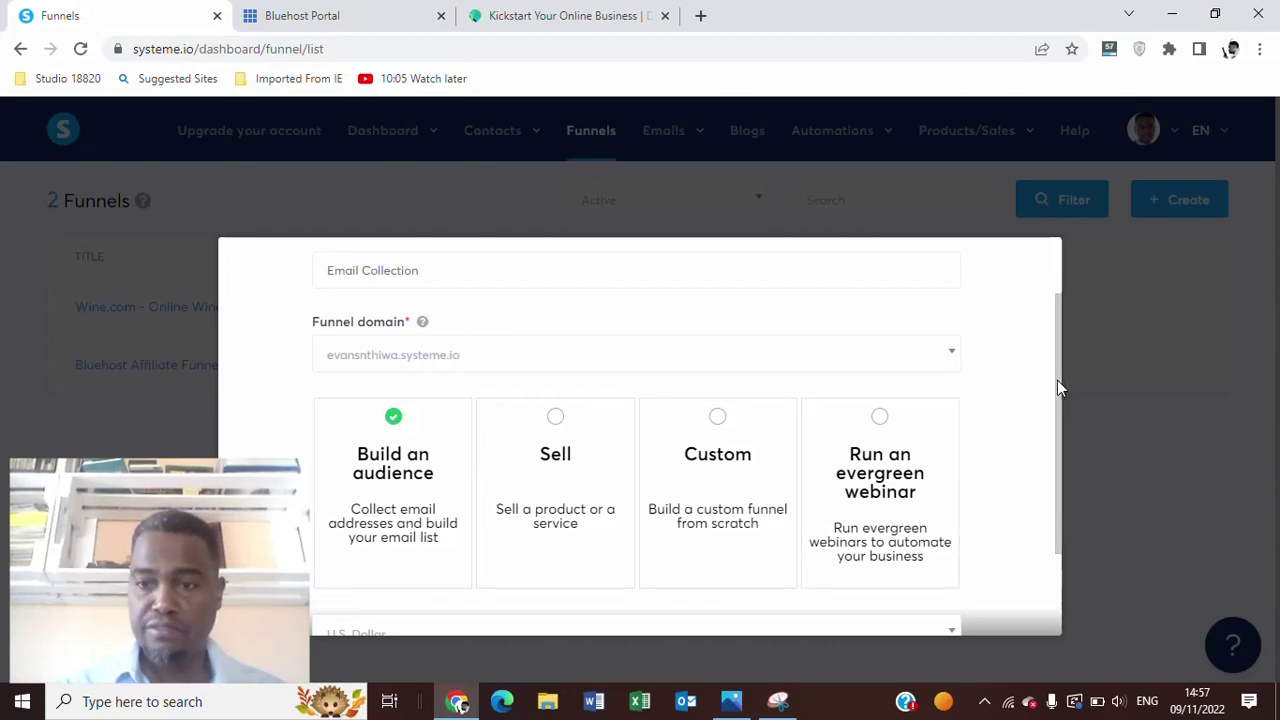
pyautogui.moveTo(1057, 381); pyautogui.dragTo(1059, 466)
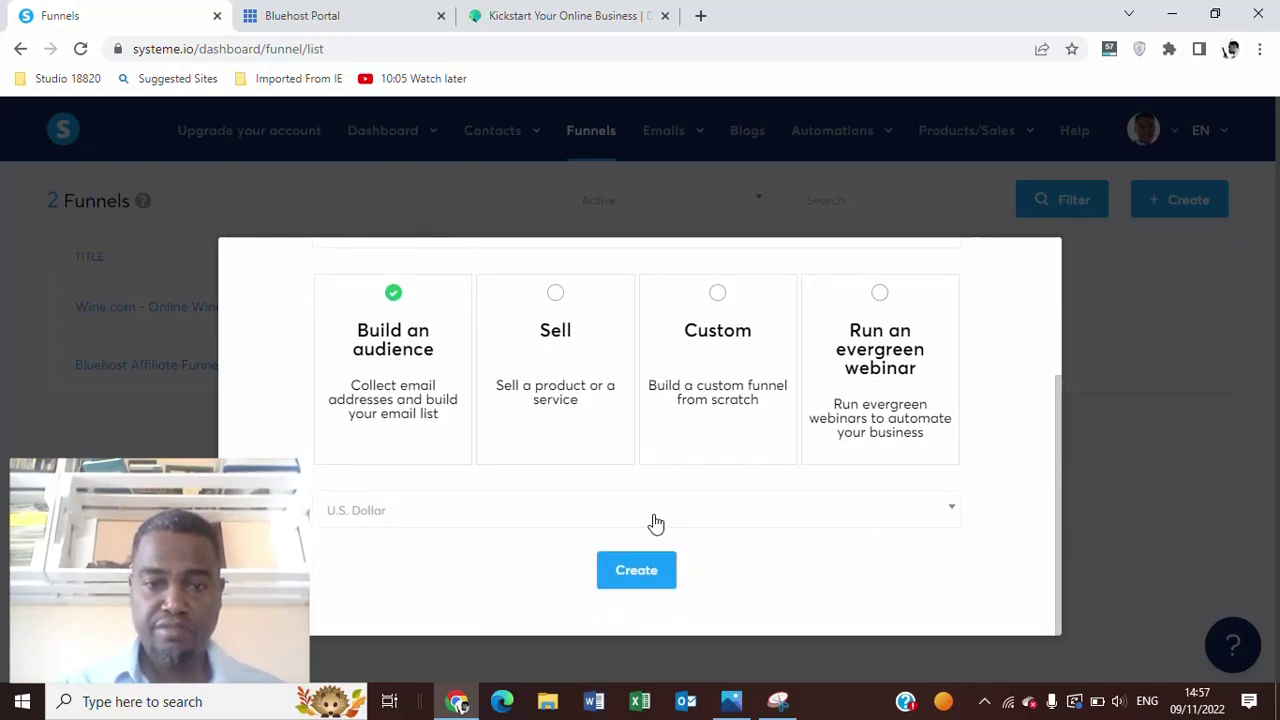
# Create the Email Collection funnel.
pyautogui.click(634, 580)
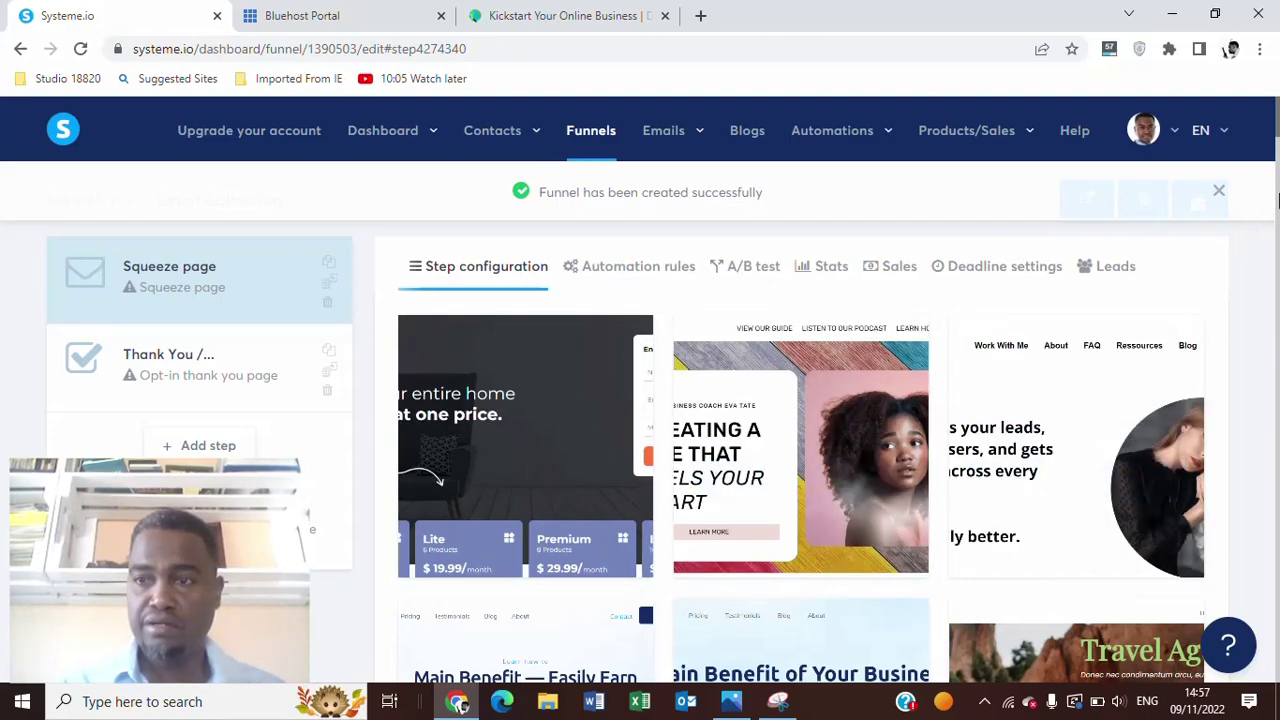
pyautogui.moveTo(1275, 155); pyautogui.dragTo(1276, 263)
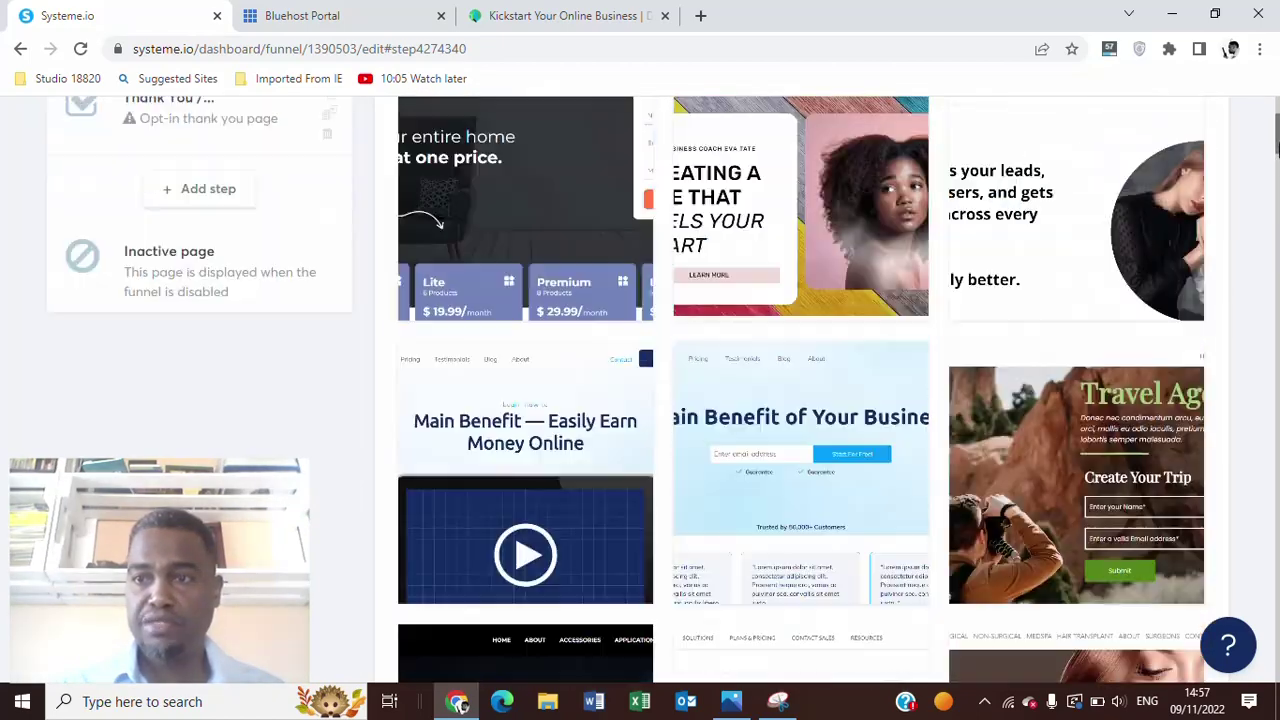
pyautogui.moveTo(1276, 263); pyautogui.dragTo(1274, 128)
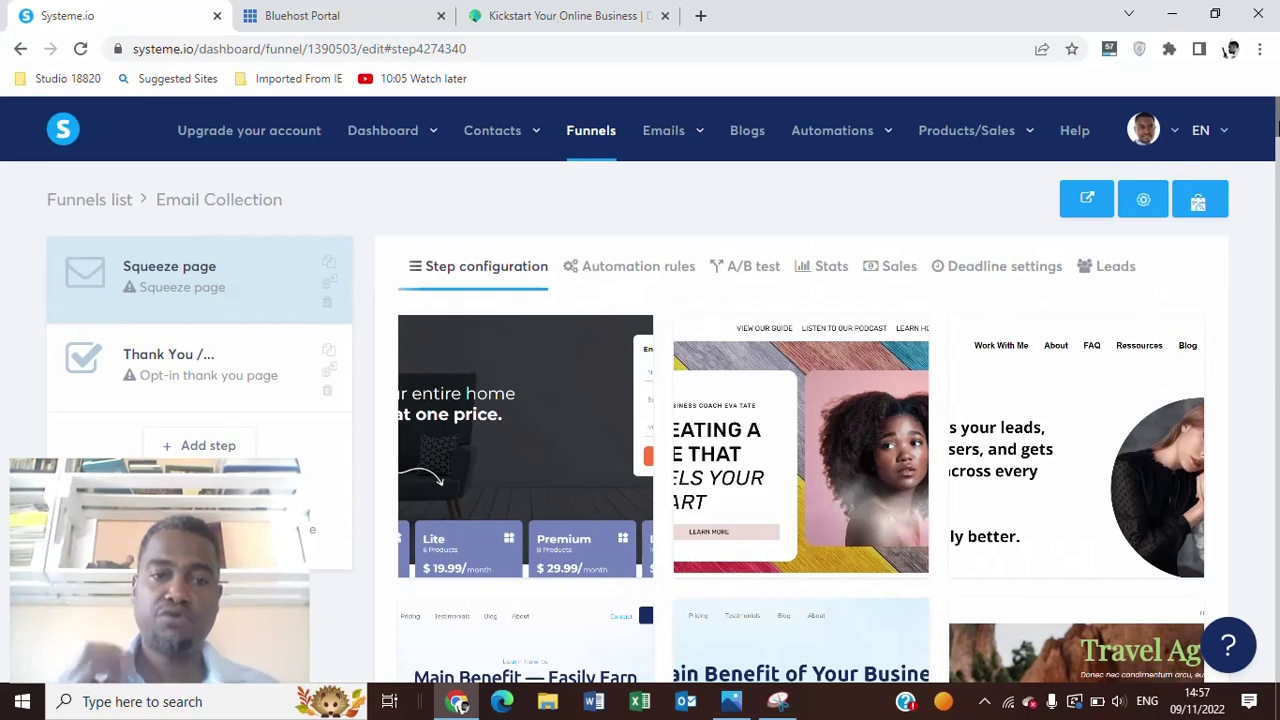
# Delete the default Squeeze page and Thank You steps from the funnel.
pyautogui.click(328, 306)
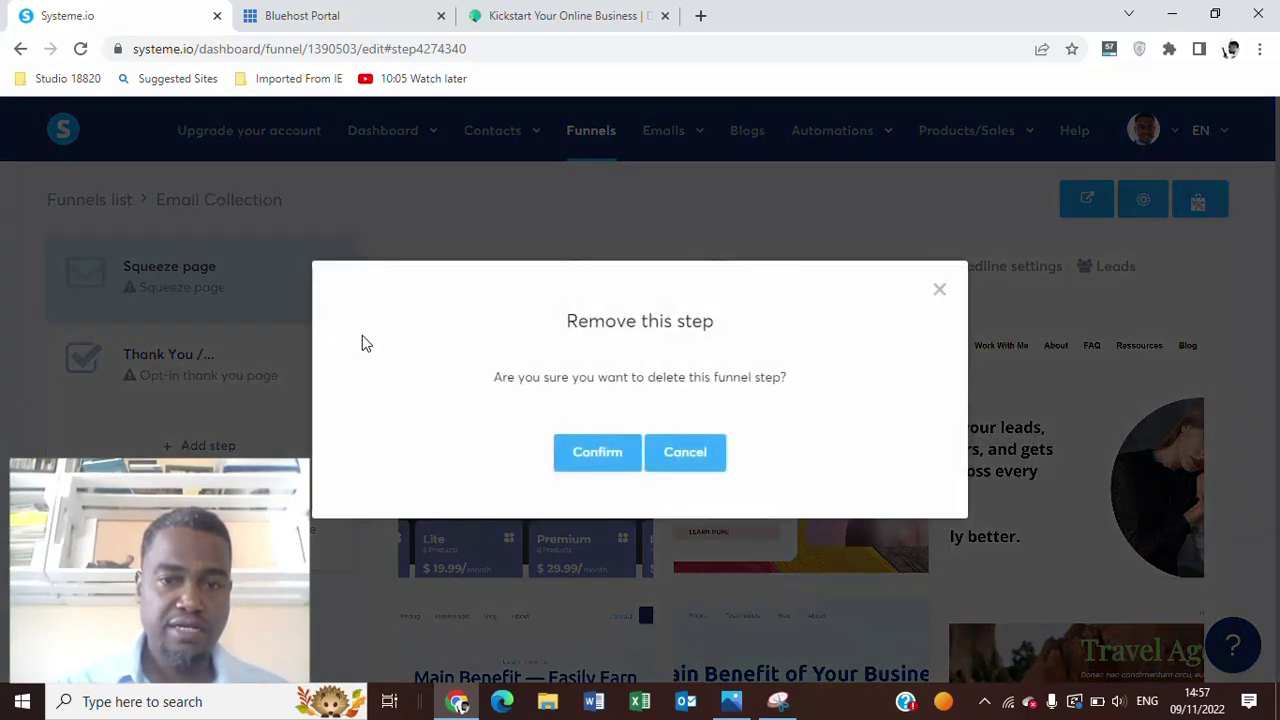
pyautogui.click(577, 455)
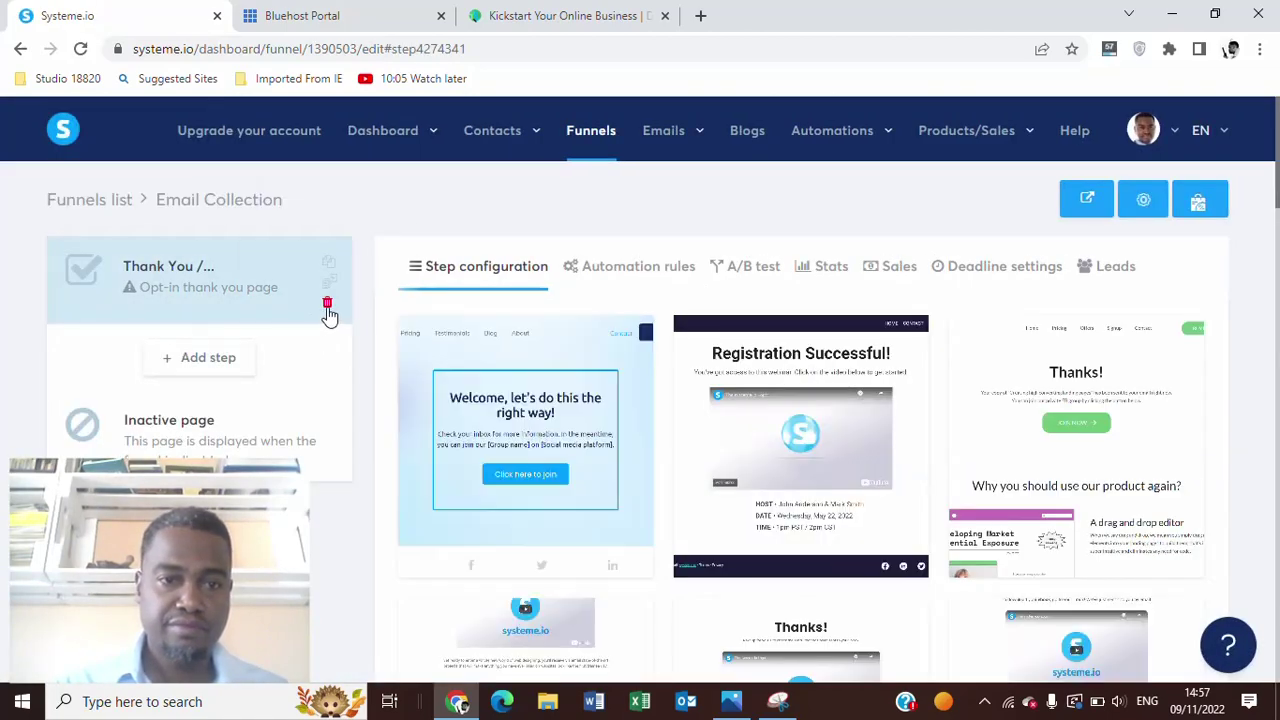
pyautogui.click(328, 306)
pyautogui.click(577, 455)
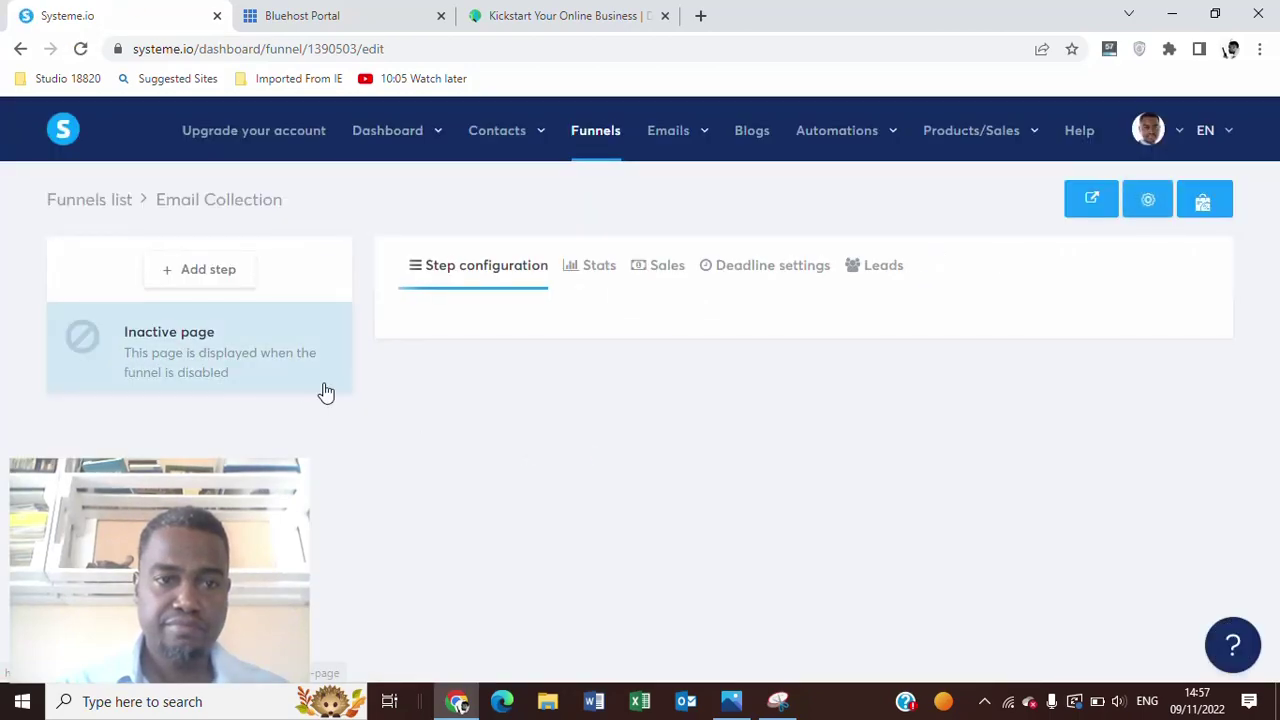
# Add and save a new step named 'Papup' with the Popup form type.
pyautogui.click(228, 282)
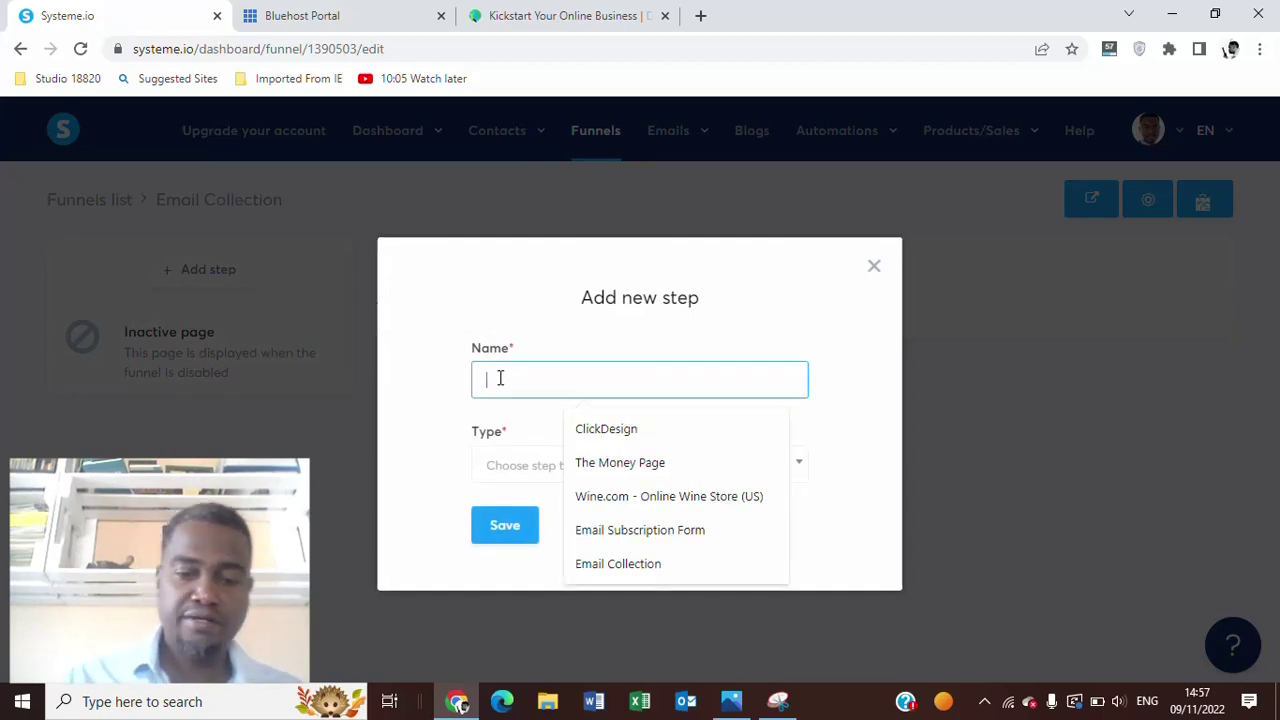
pyautogui.write('Pa')
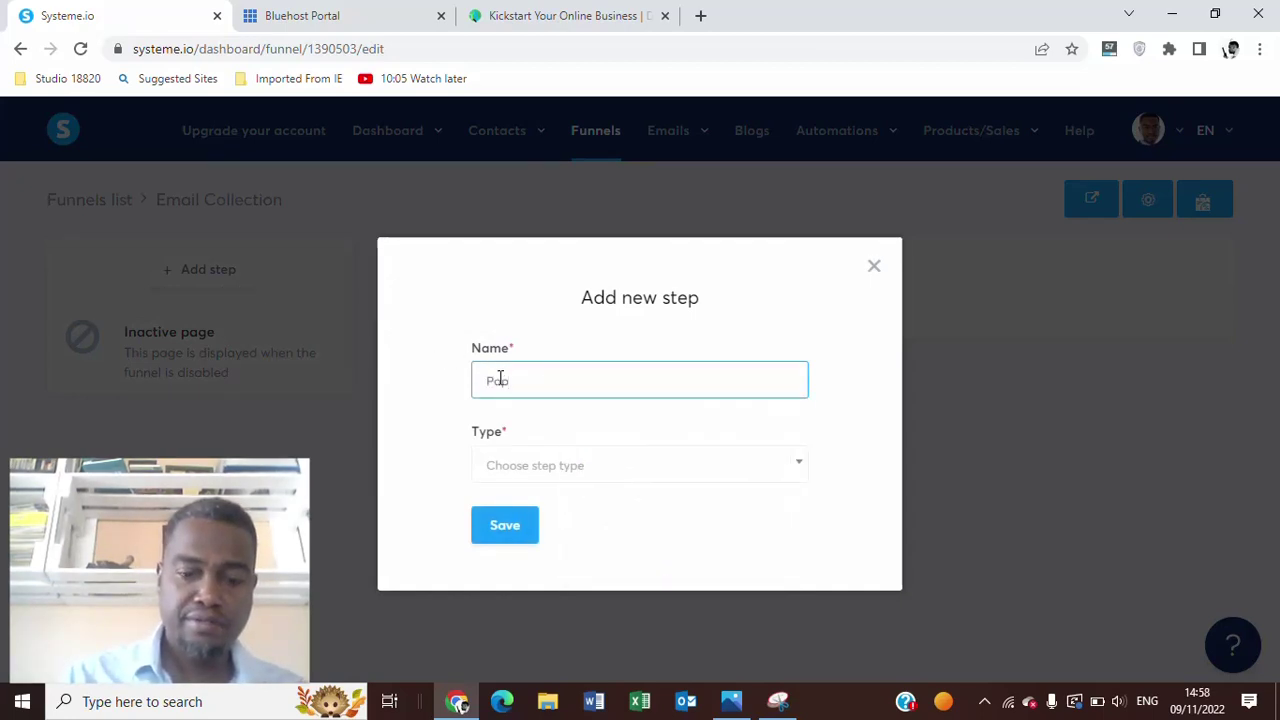
pyautogui.write('pup')
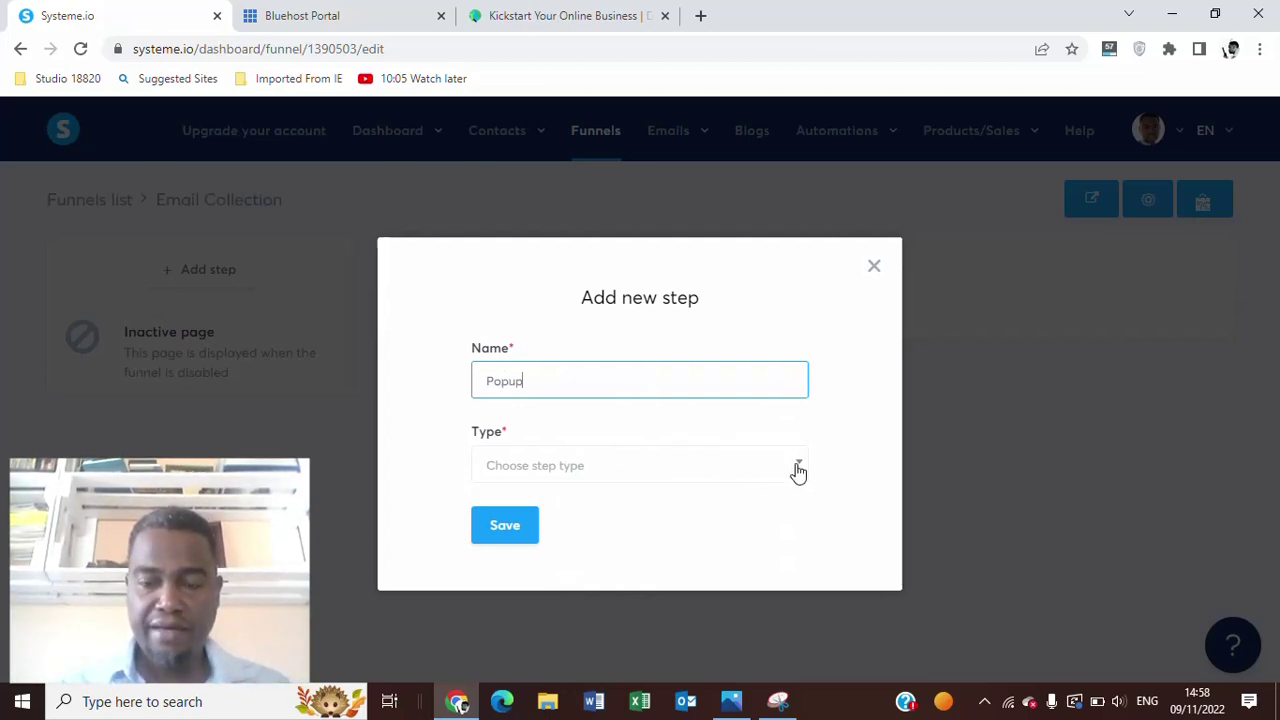
pyautogui.click(797, 470)
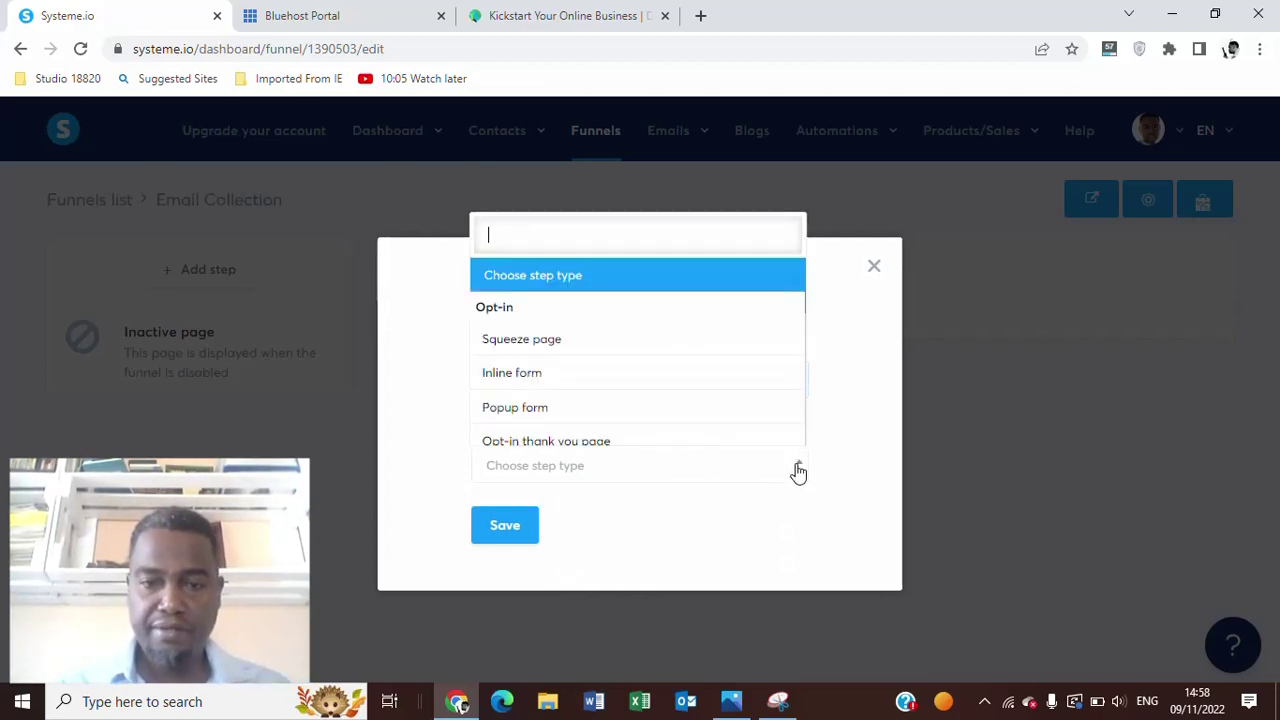
pyautogui.click(645, 421)
pyautogui.click(516, 532)
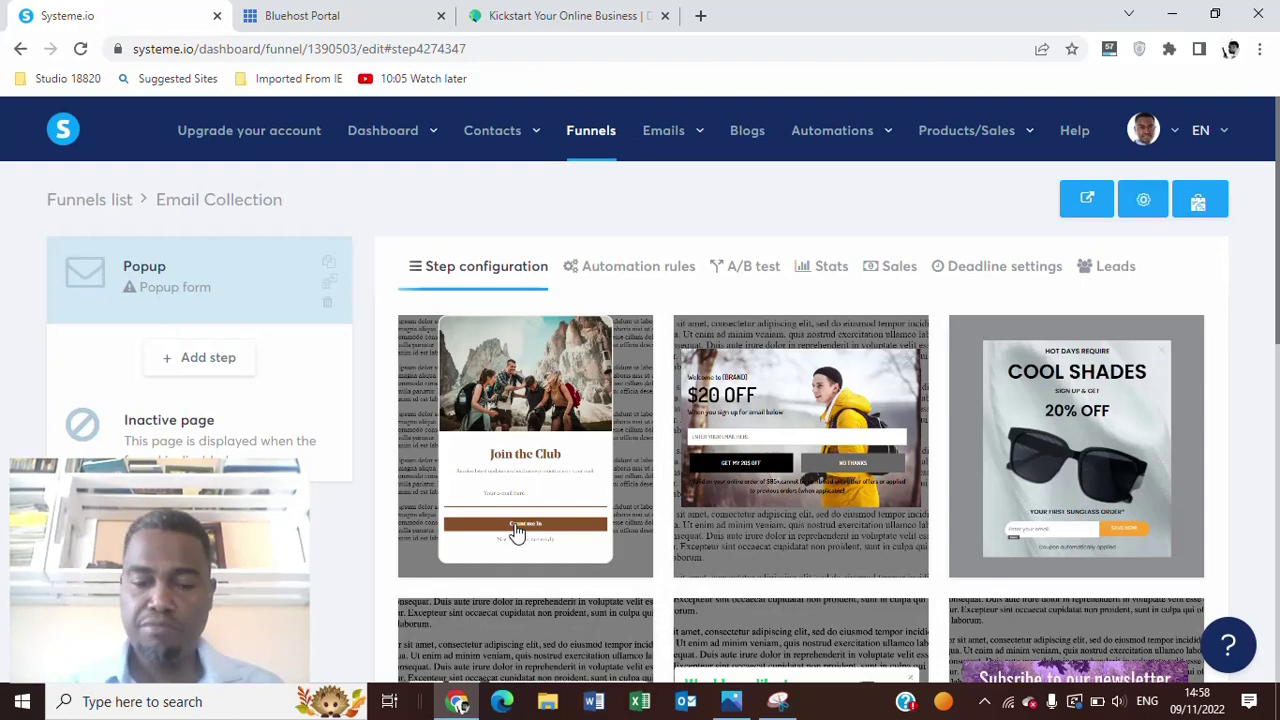
# Scroll through the popup templates, then return from the template preview to the Systeme.io tab.
pyautogui.scroll(-2, 1276, 300)
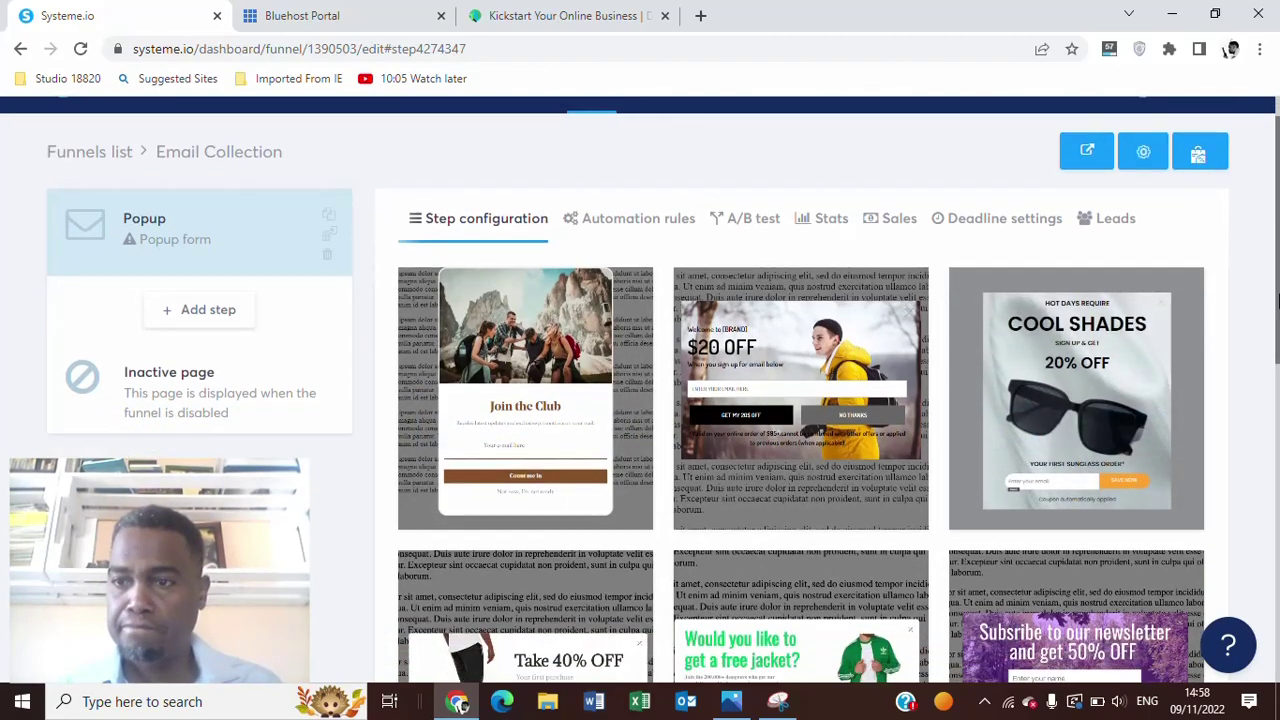
pyautogui.moveTo(1276, 303); pyautogui.dragTo(1276, 650)
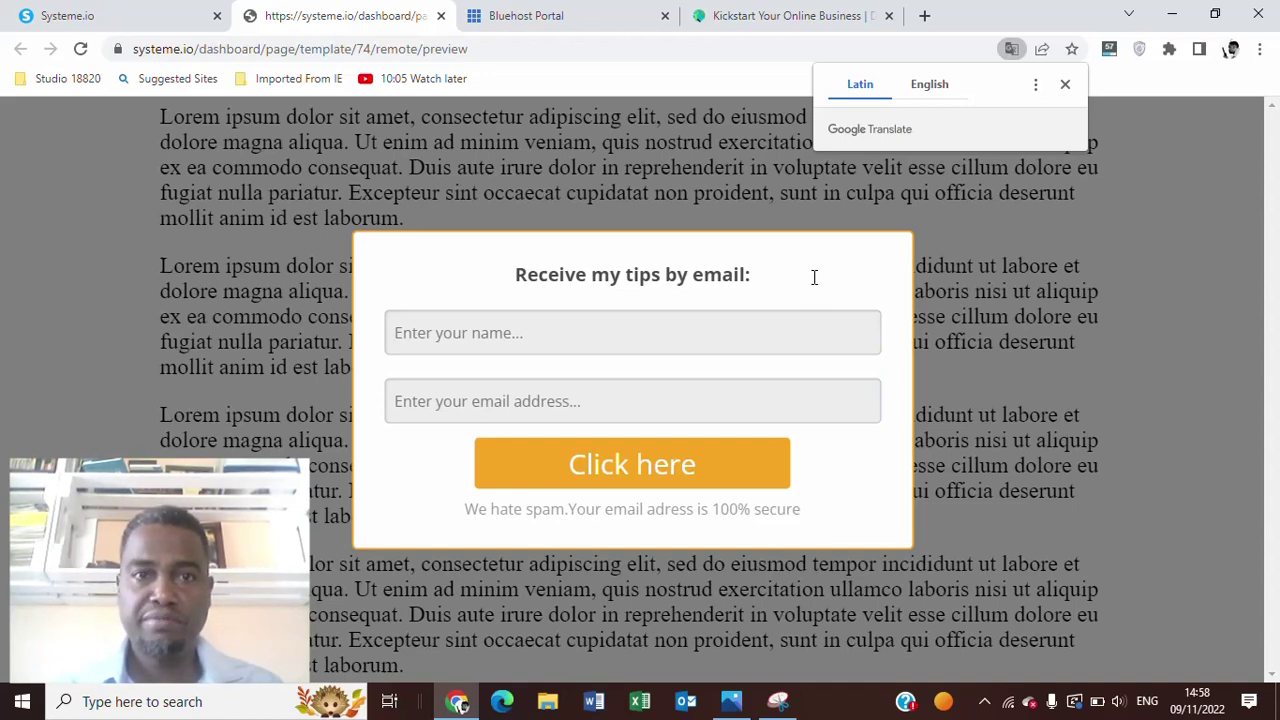
pyautogui.click(128, 24)
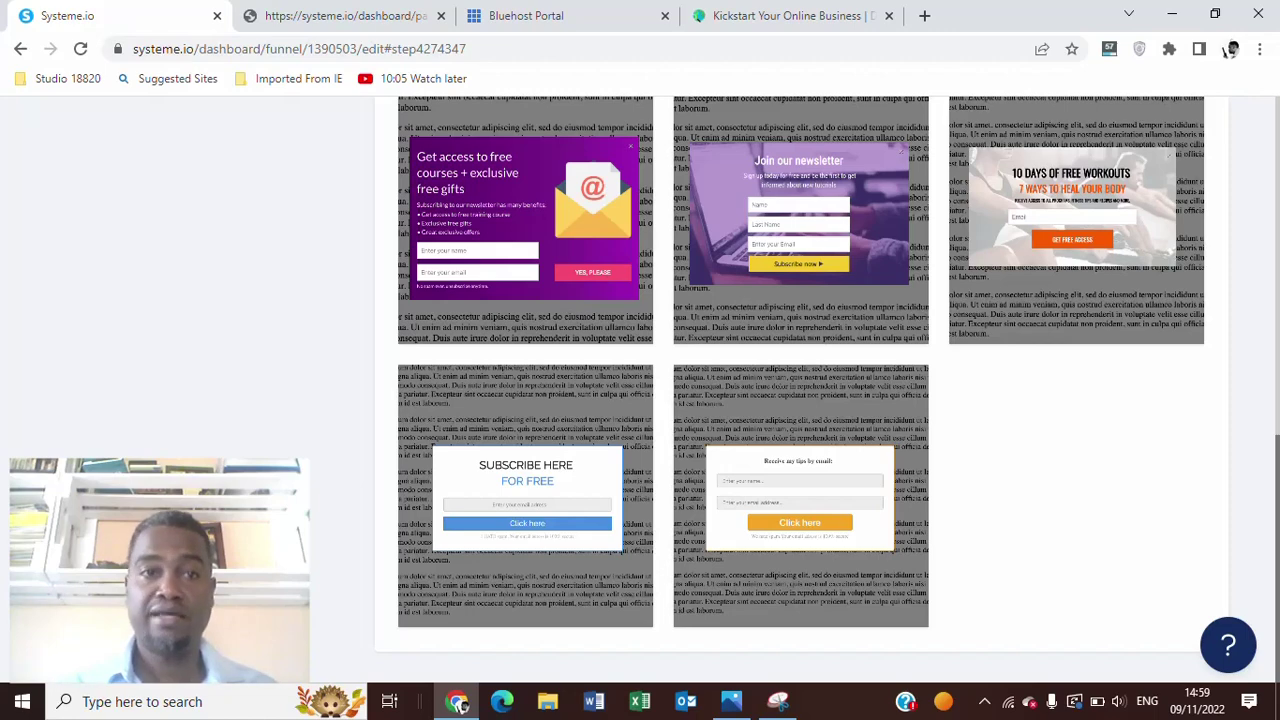
pyautogui.moveTo(800, 495)
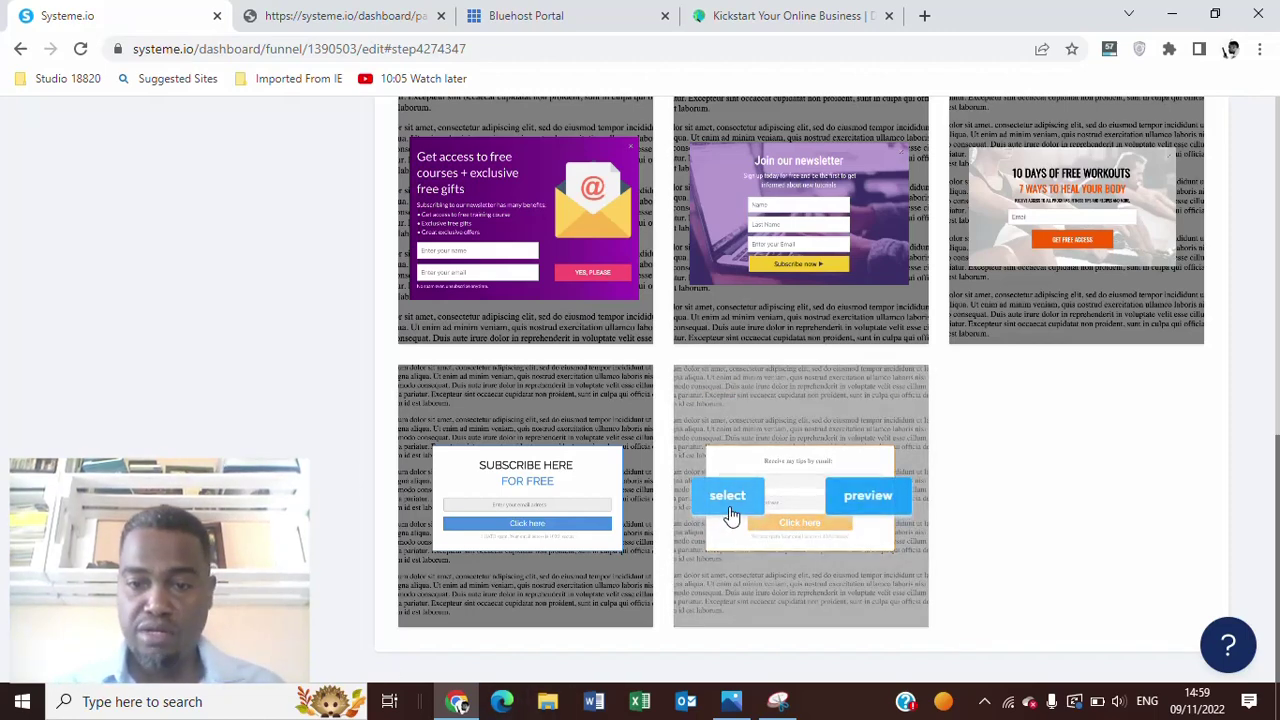
# Apply the 'Receive my tips by email' template and open the Popup step in the editor.
pyautogui.click(731, 512)
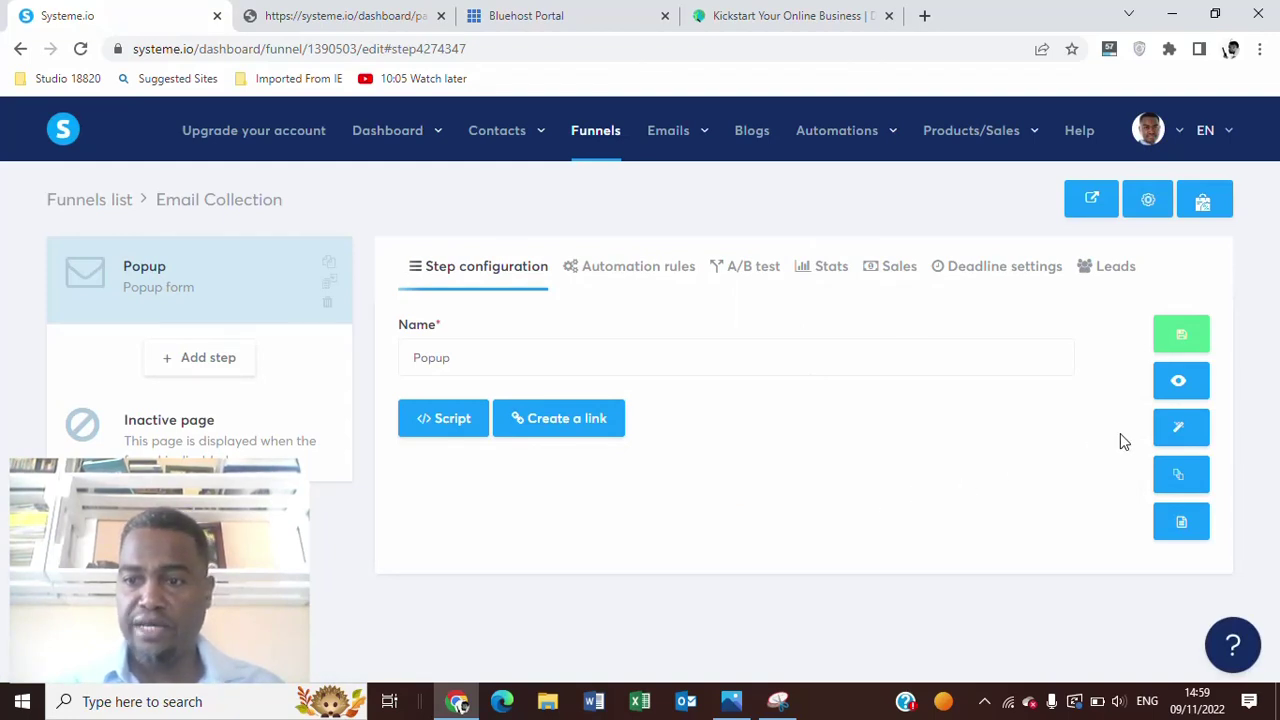
pyautogui.click(1180, 430)
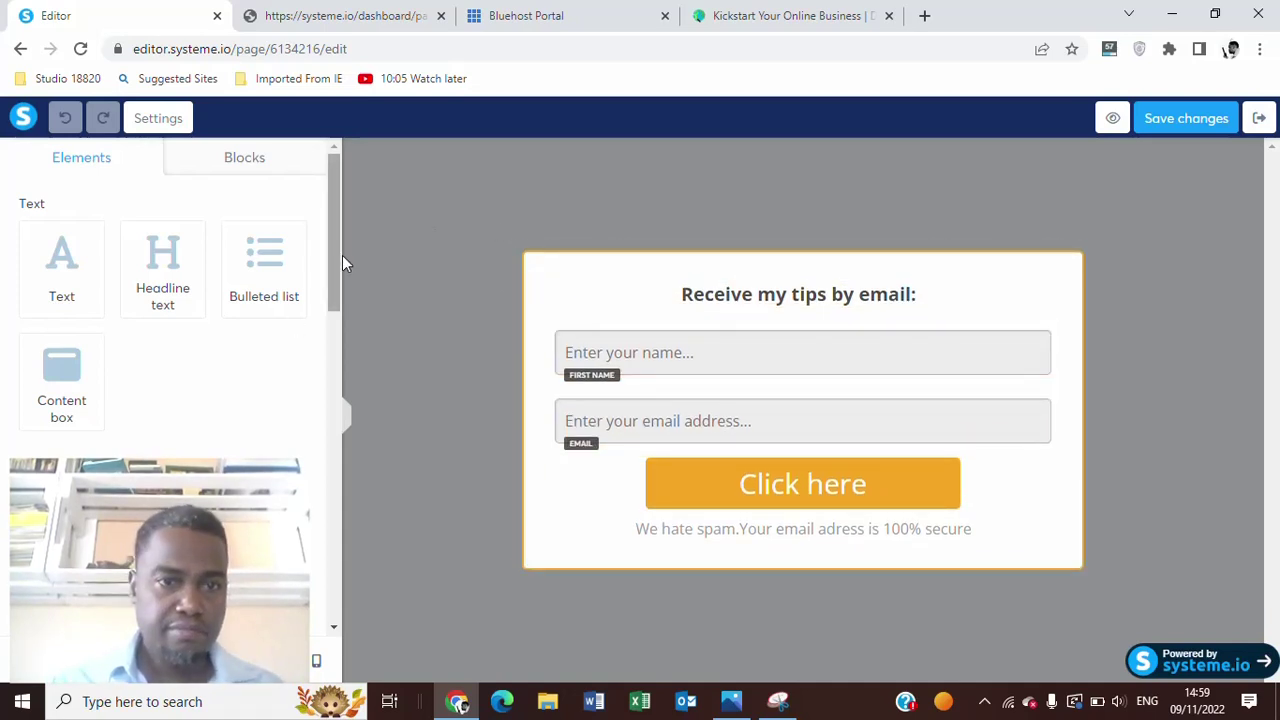
# Browse blocks and the heading settings, then undo the accidental two-column Lorem ipsum layout.
pyautogui.click(278, 176)
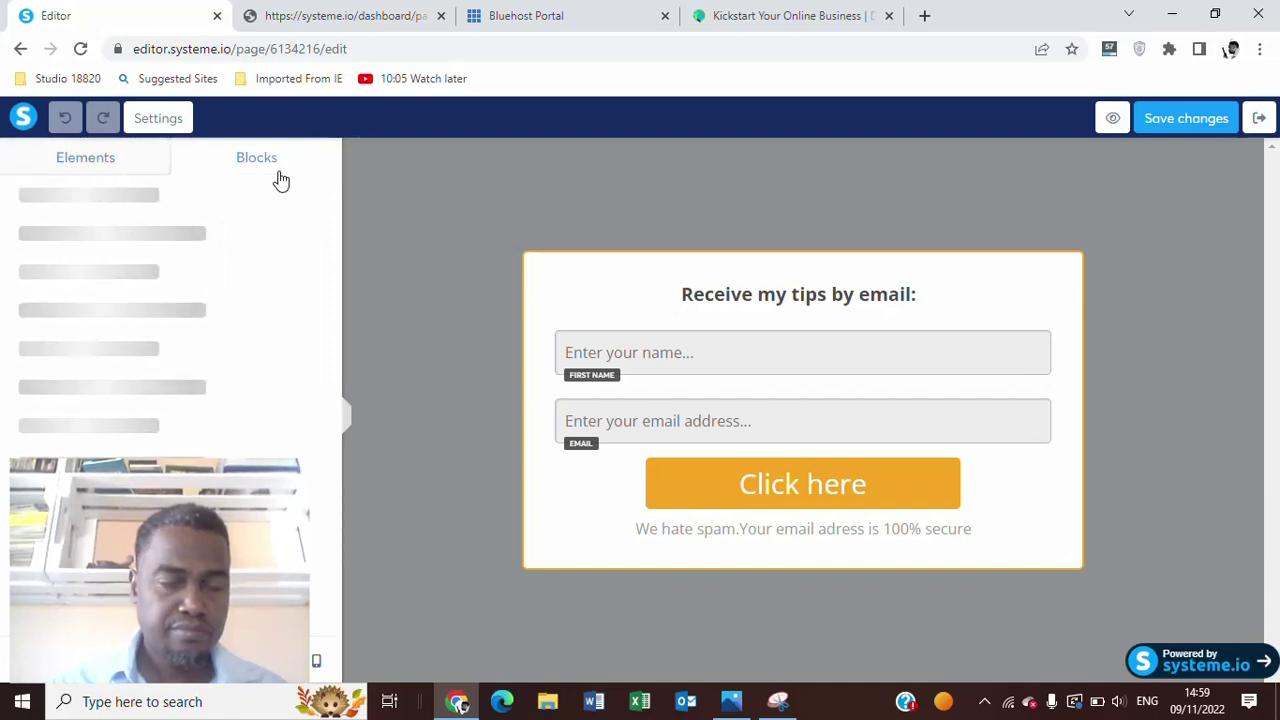
pyautogui.click(135, 163)
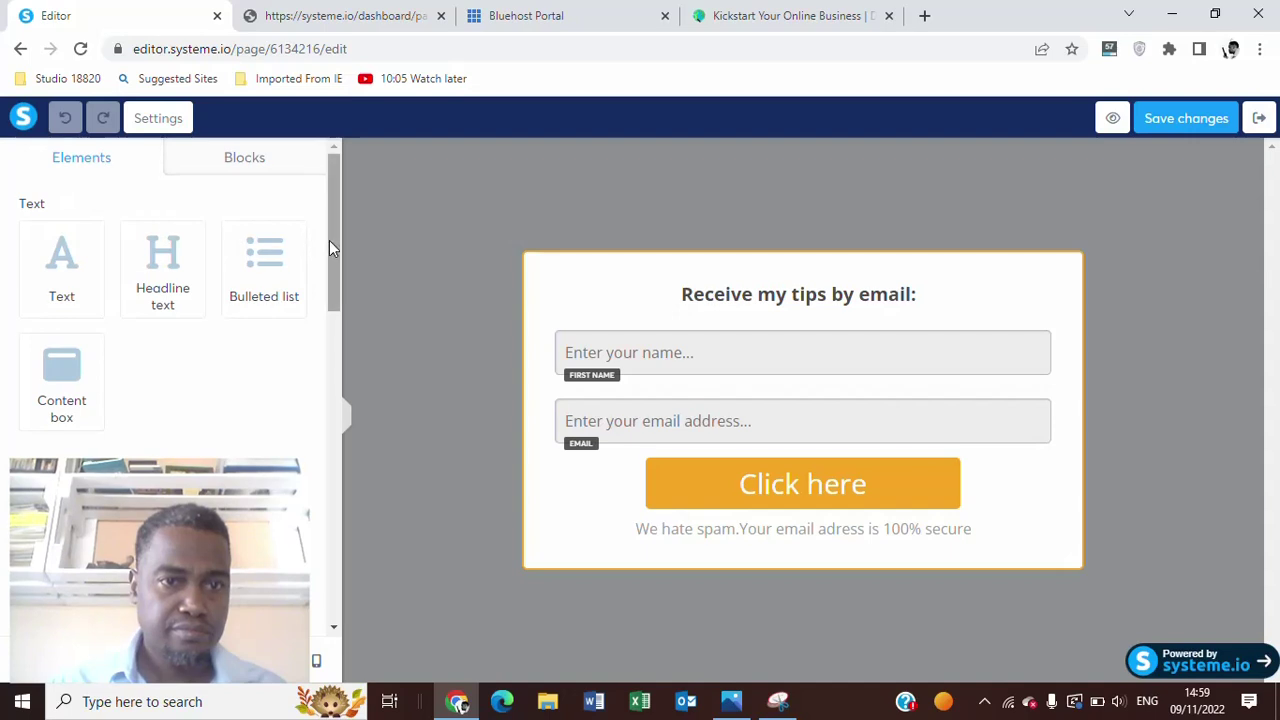
pyautogui.moveTo(330, 246); pyautogui.dragTo(331, 581)
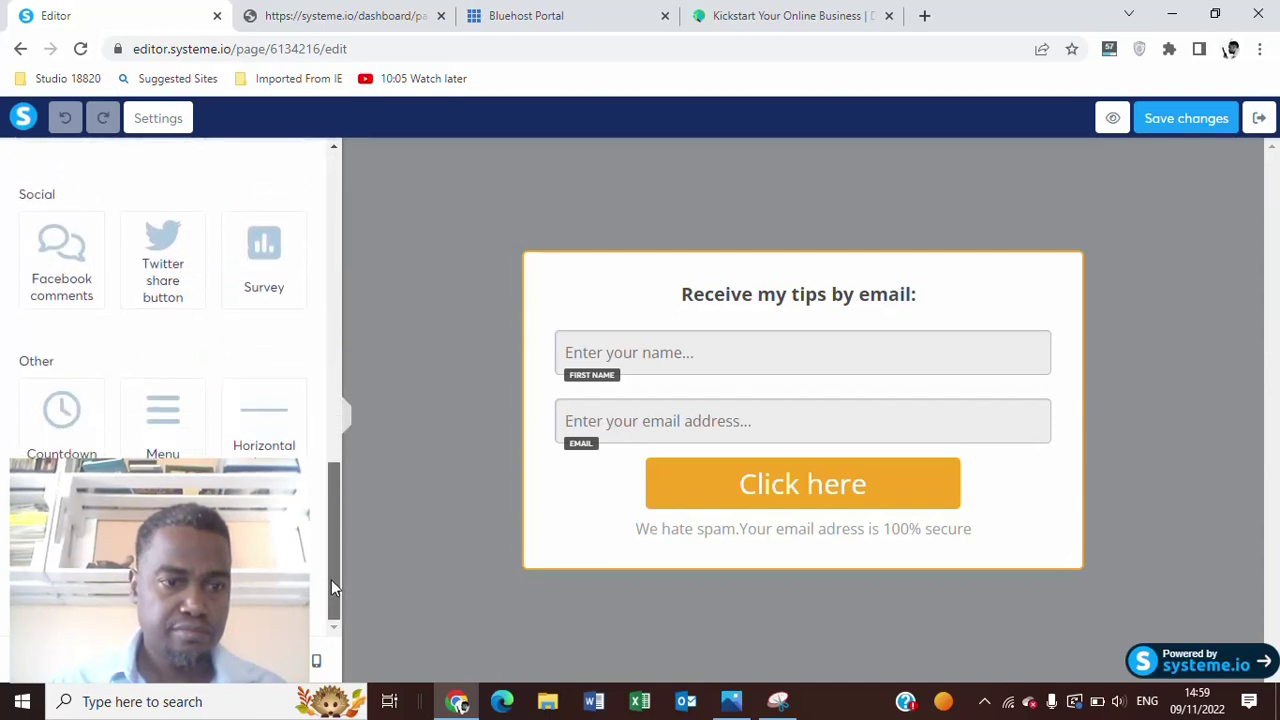
pyautogui.click(750, 285)
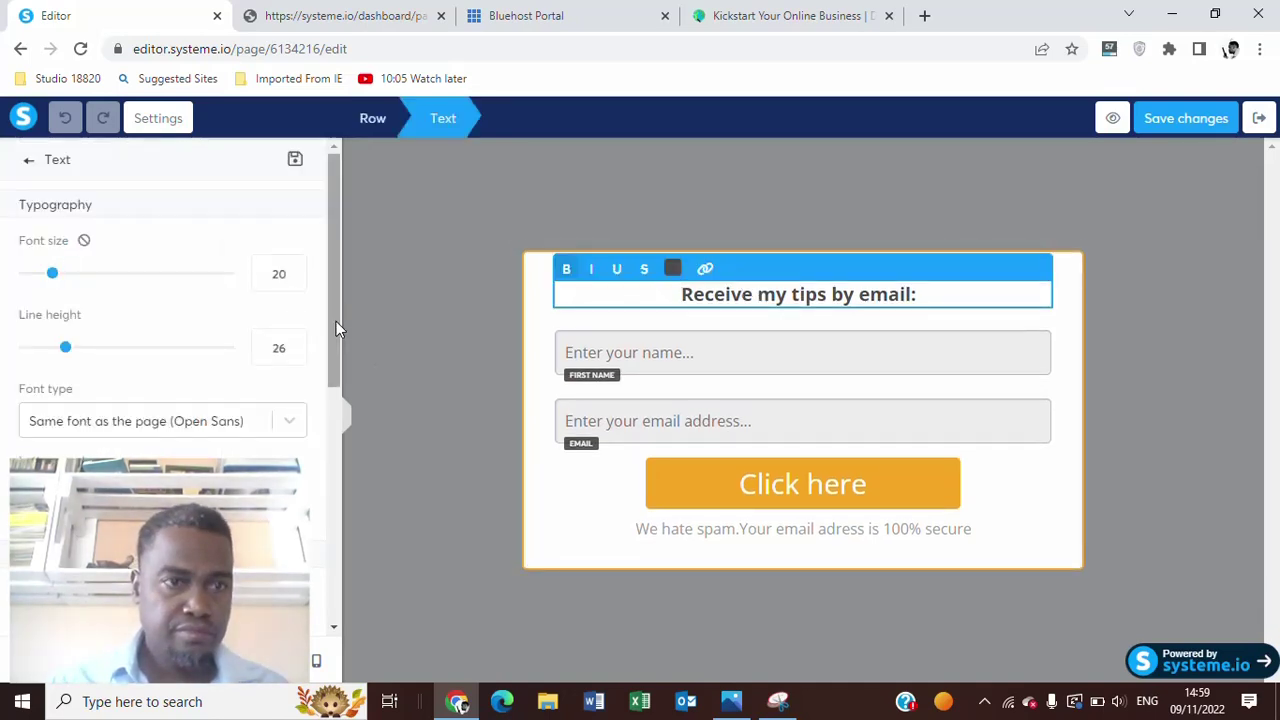
pyautogui.moveTo(336, 323)
pyautogui.mouseDown()
pyautogui.moveTo(327, 508)
pyautogui.moveTo(334, 286)
pyautogui.mouseUp()
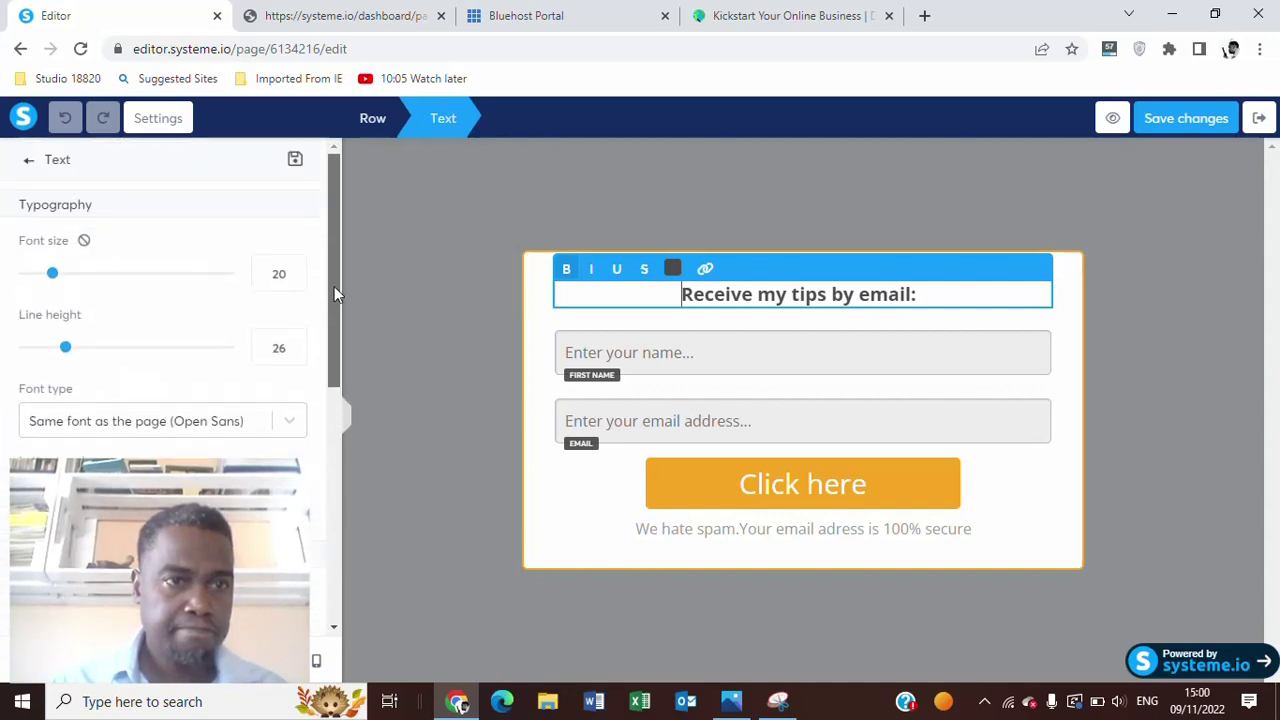
pyautogui.click(29, 163)
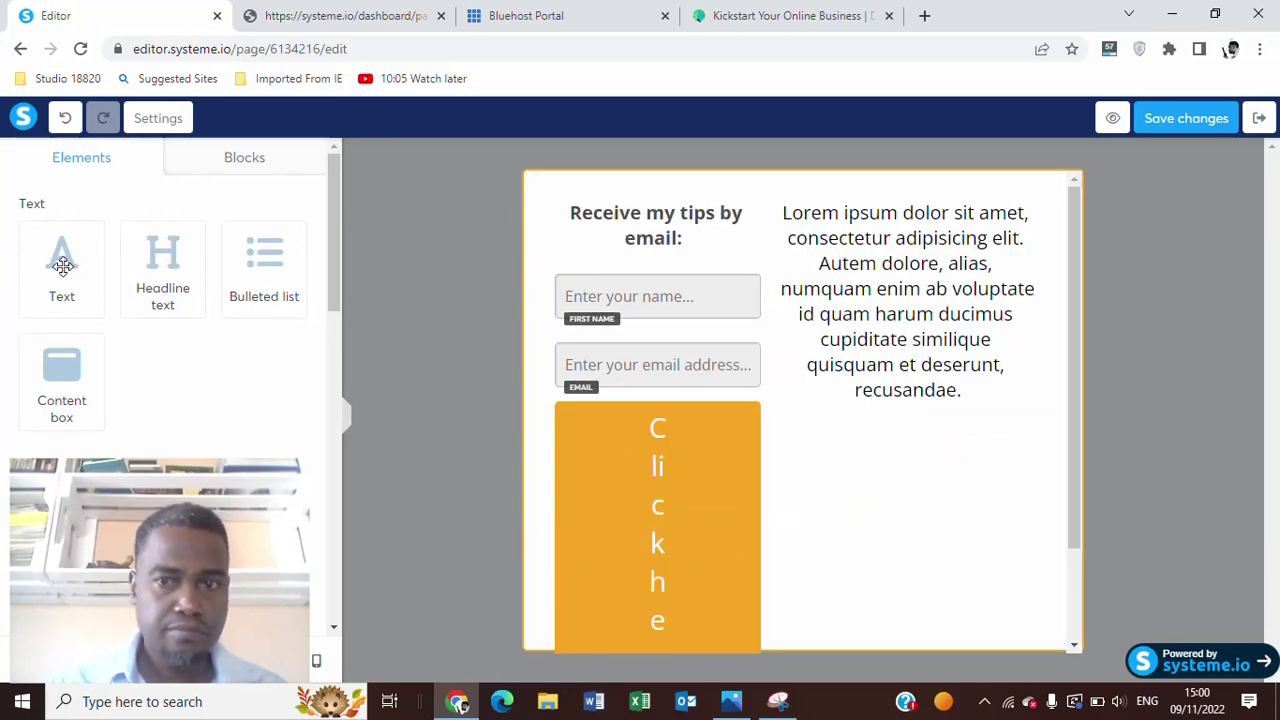
pyautogui.click(64, 121)
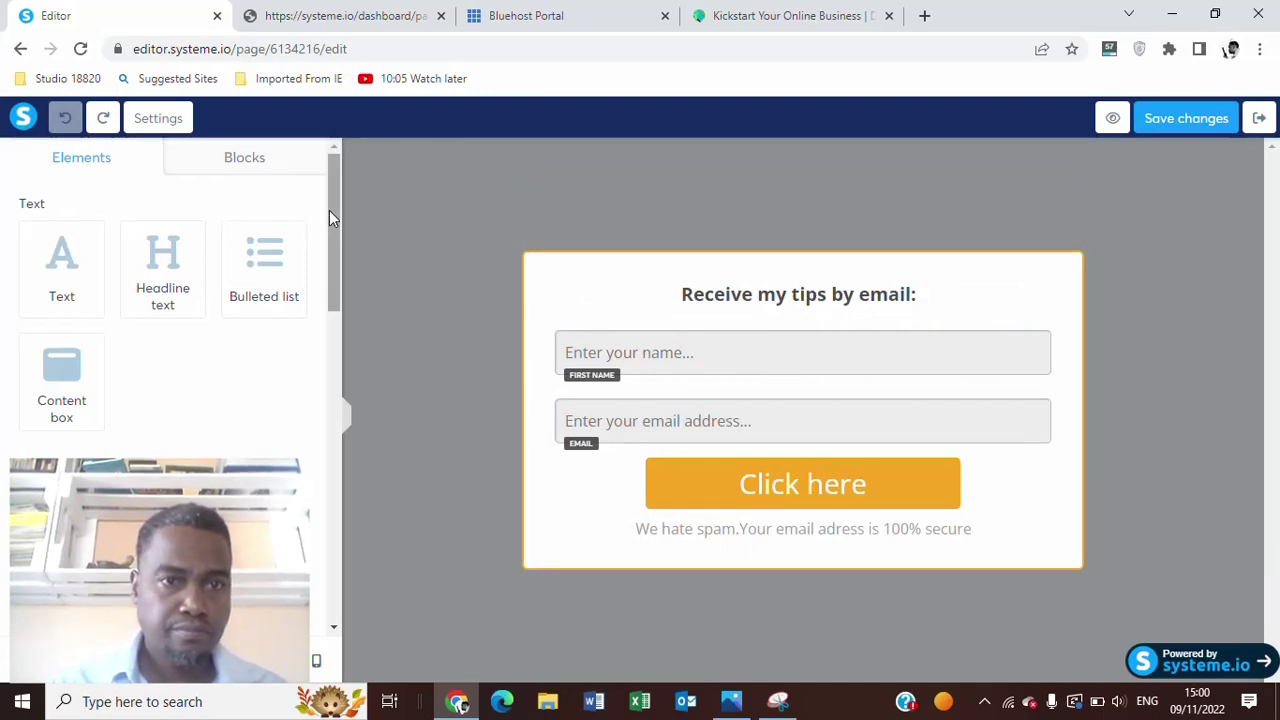
# Drag a Twitter share button from the Social elements to the top of the form.
pyautogui.moveTo(330, 212); pyautogui.dragTo(331, 541)
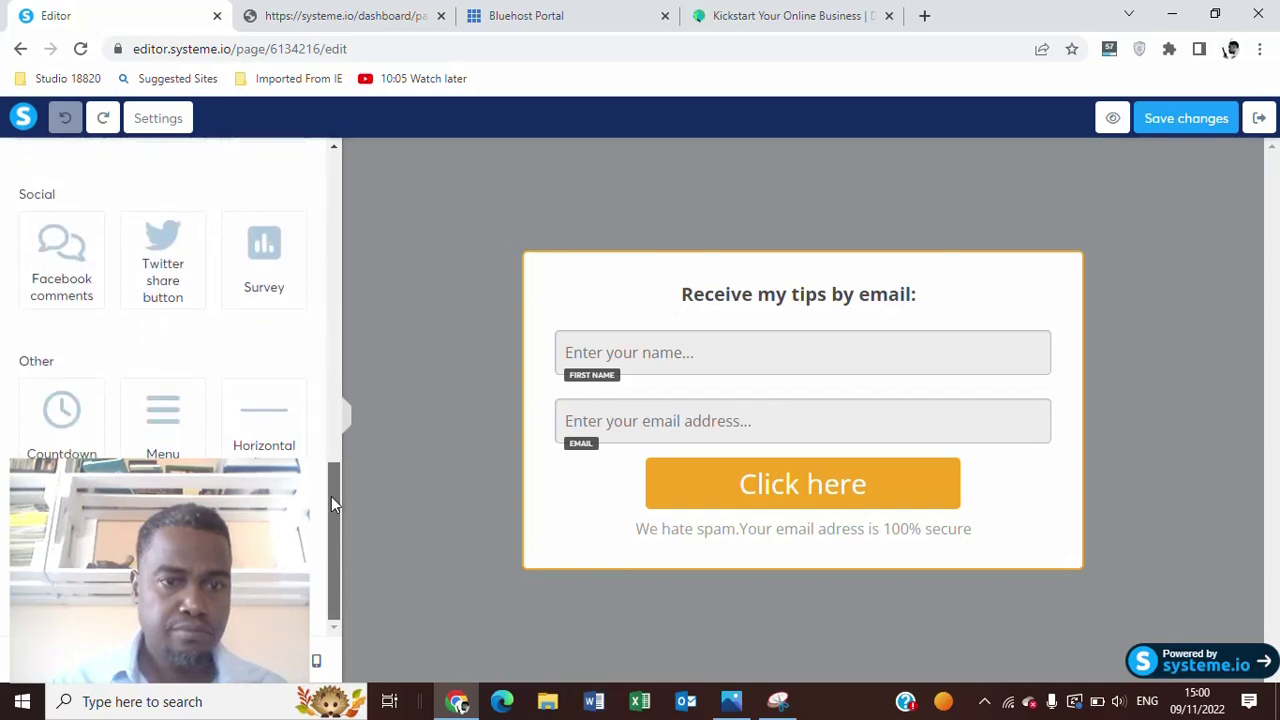
pyautogui.moveTo(331, 496); pyautogui.dragTo(333, 312)
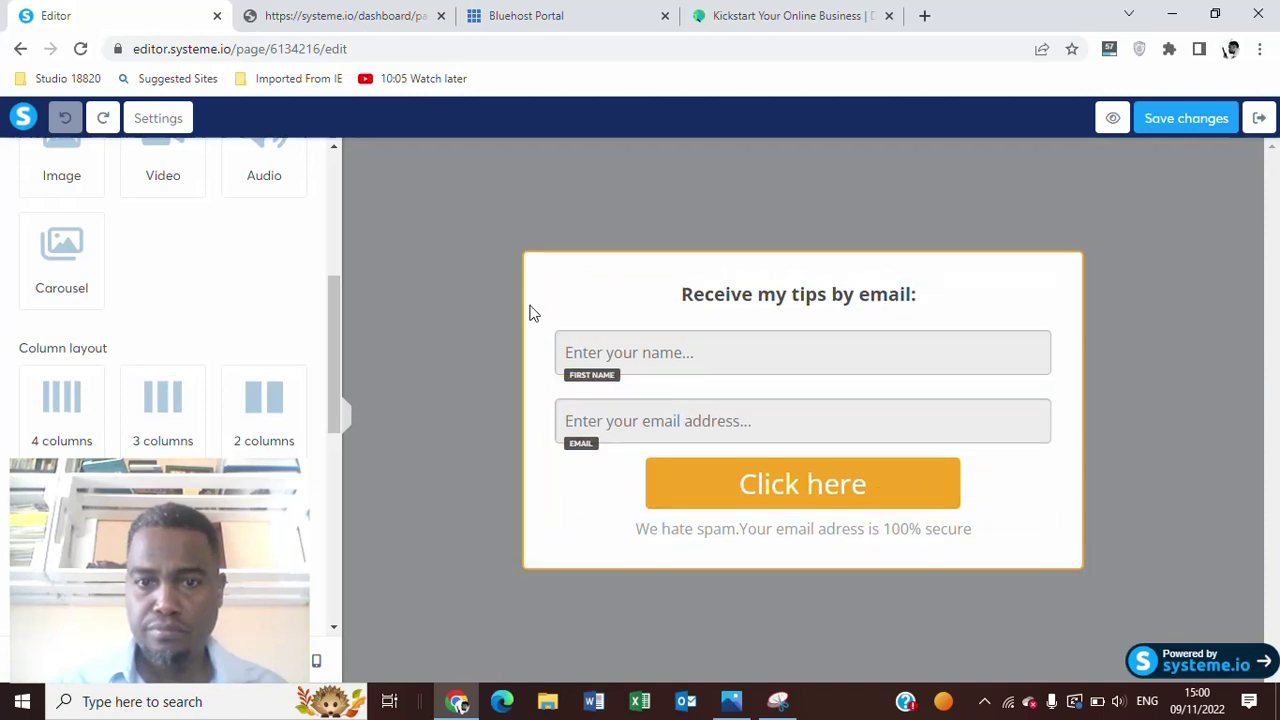
pyautogui.moveTo(333, 330)
pyautogui.mouseDown()
pyautogui.moveTo(332, 497)
pyautogui.moveTo(332, 454)
pyautogui.mouseUp()
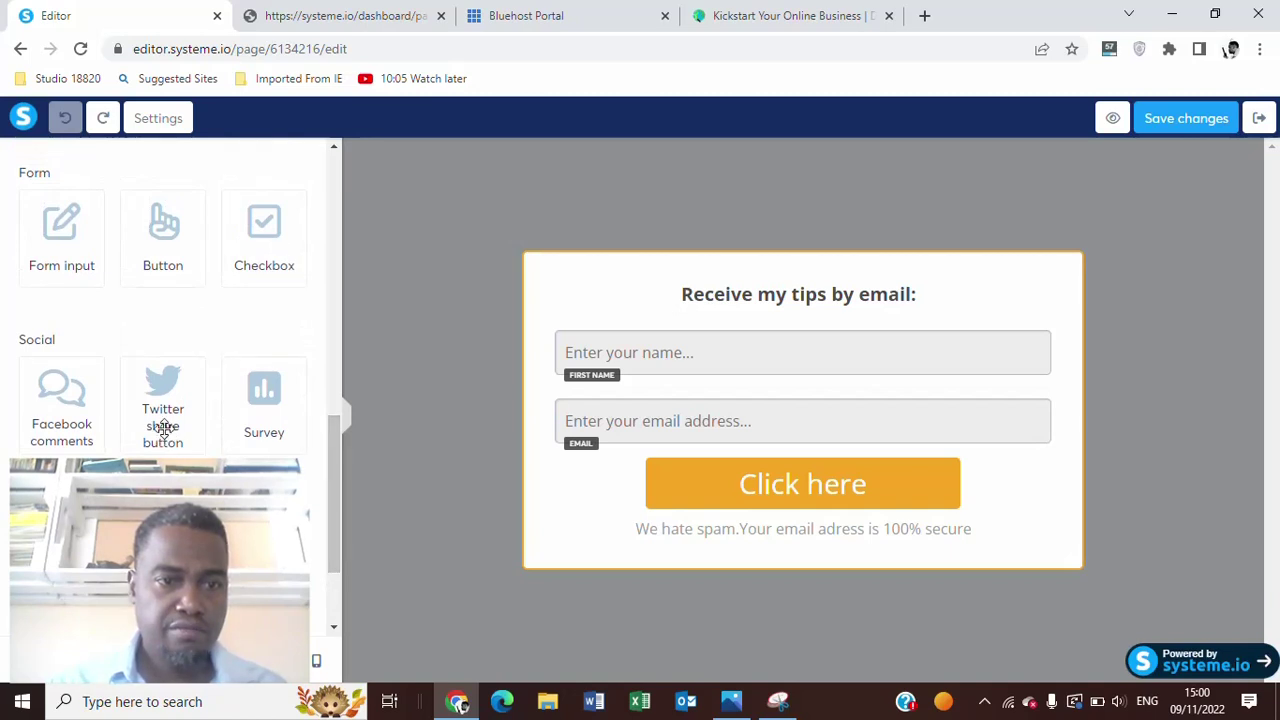
pyautogui.moveTo(163, 425)
pyautogui.mouseDown()
pyautogui.moveTo(776, 302)
pyautogui.moveTo(777, 289)
pyautogui.mouseUp()
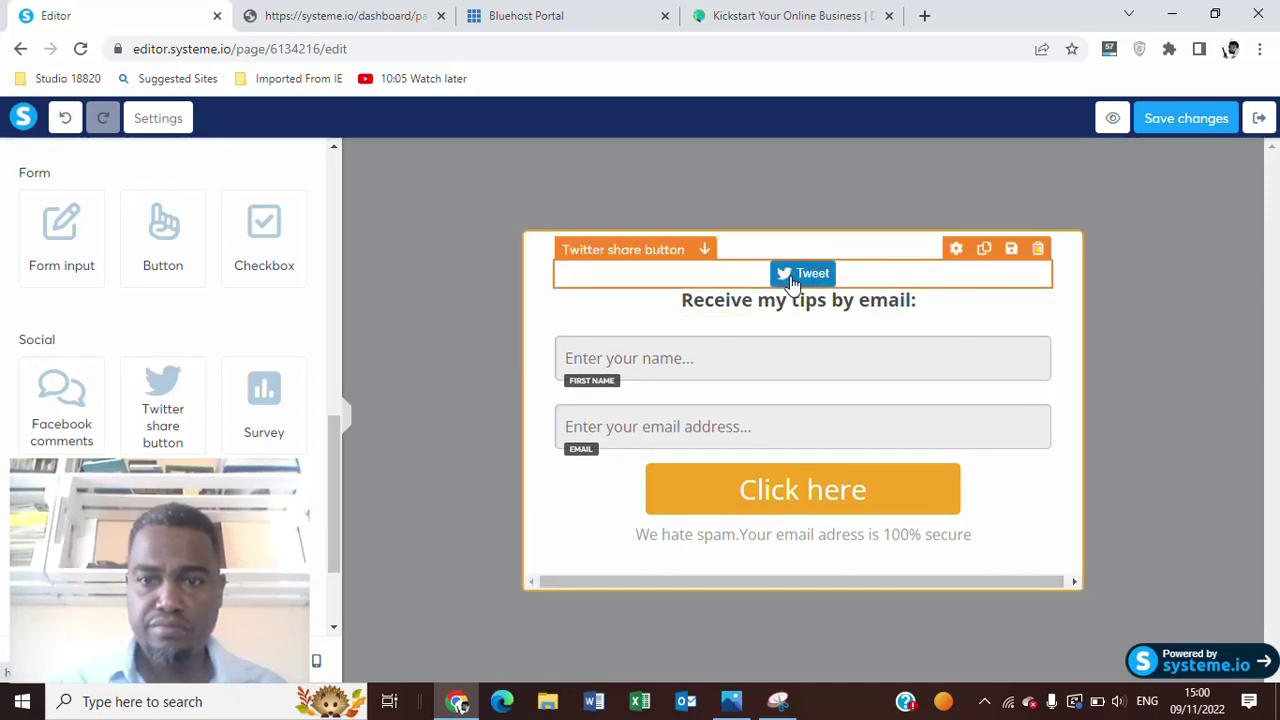
# Set the new Tweet button's alignment to left.
pyautogui.click(790, 283)
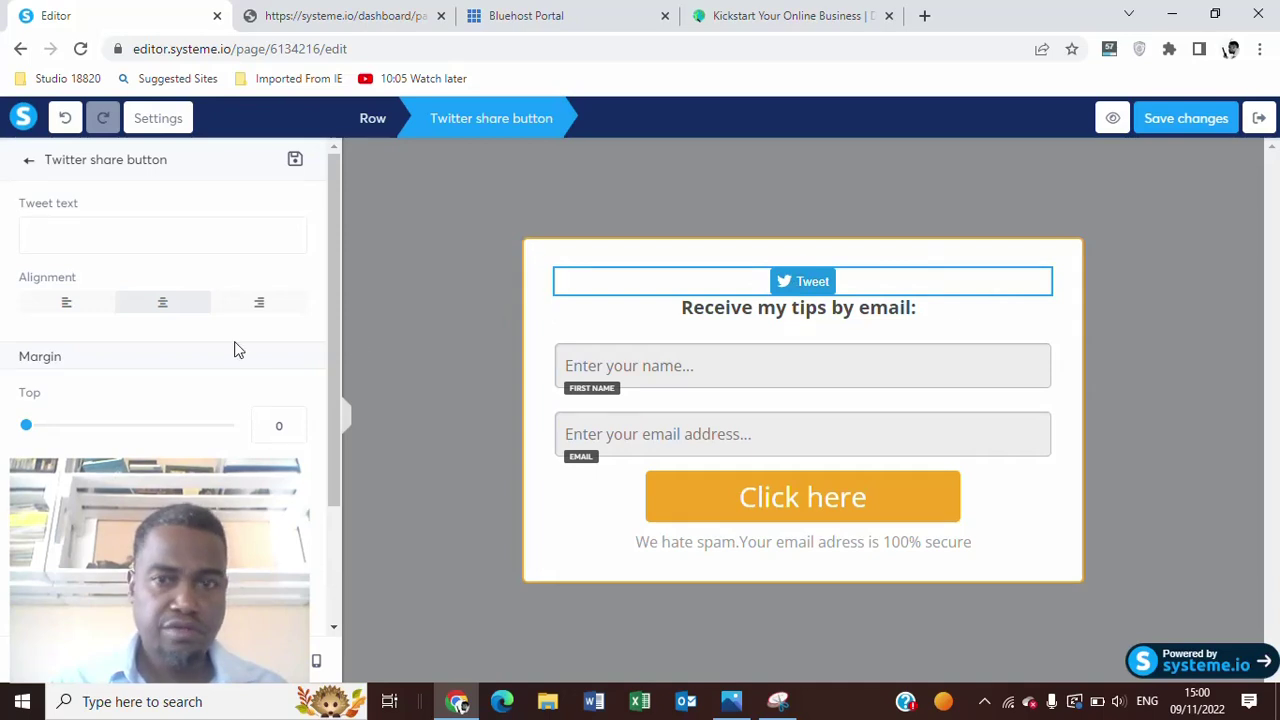
pyautogui.click(80, 315)
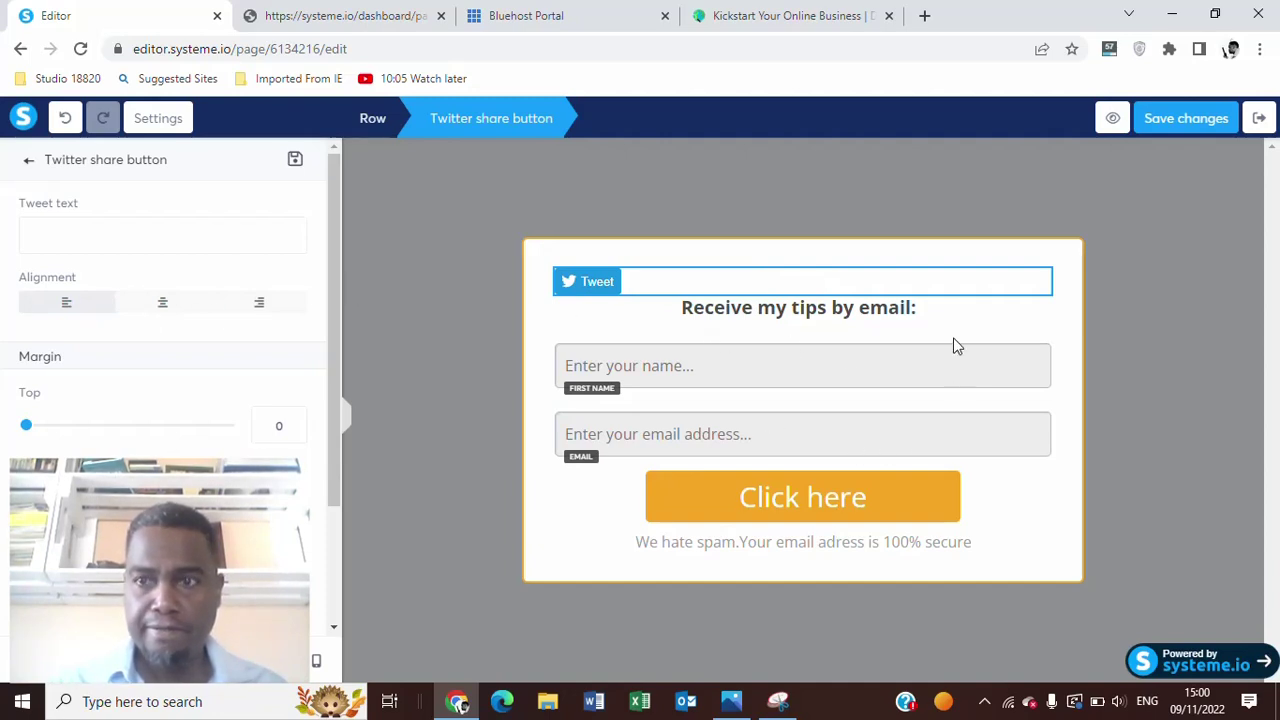
pyautogui.click(27, 165)
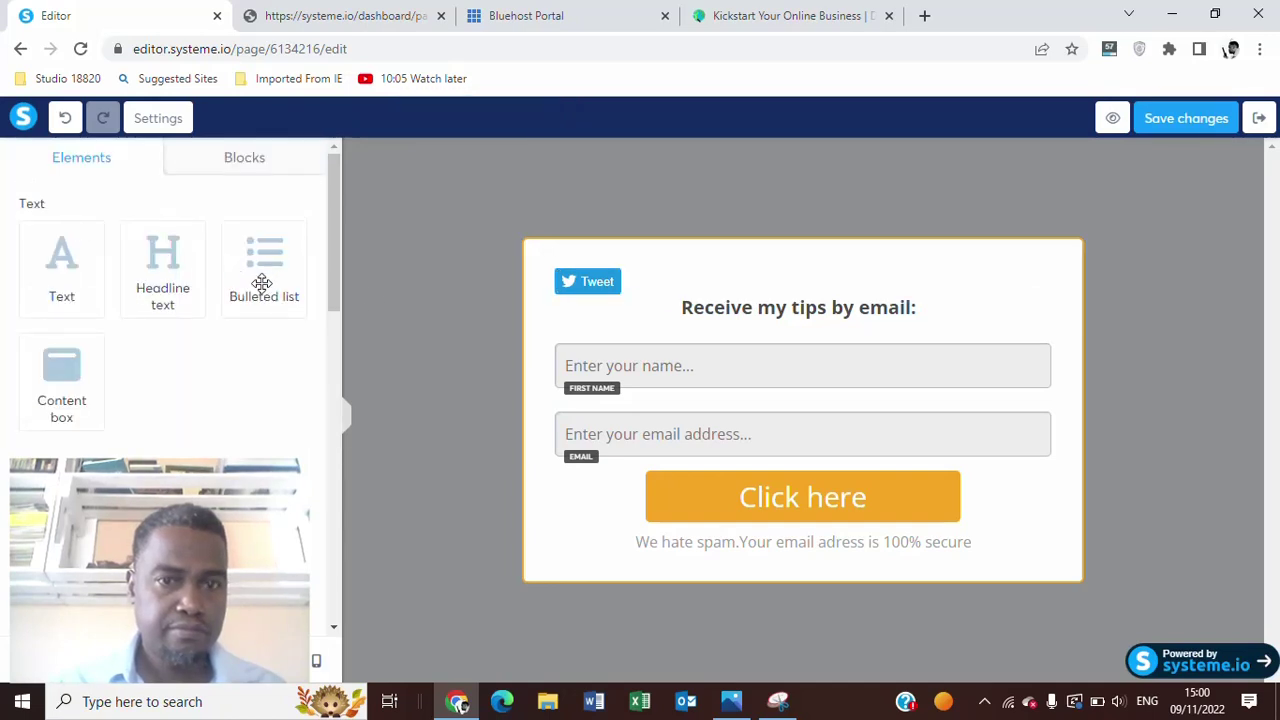
pyautogui.click(665, 285)
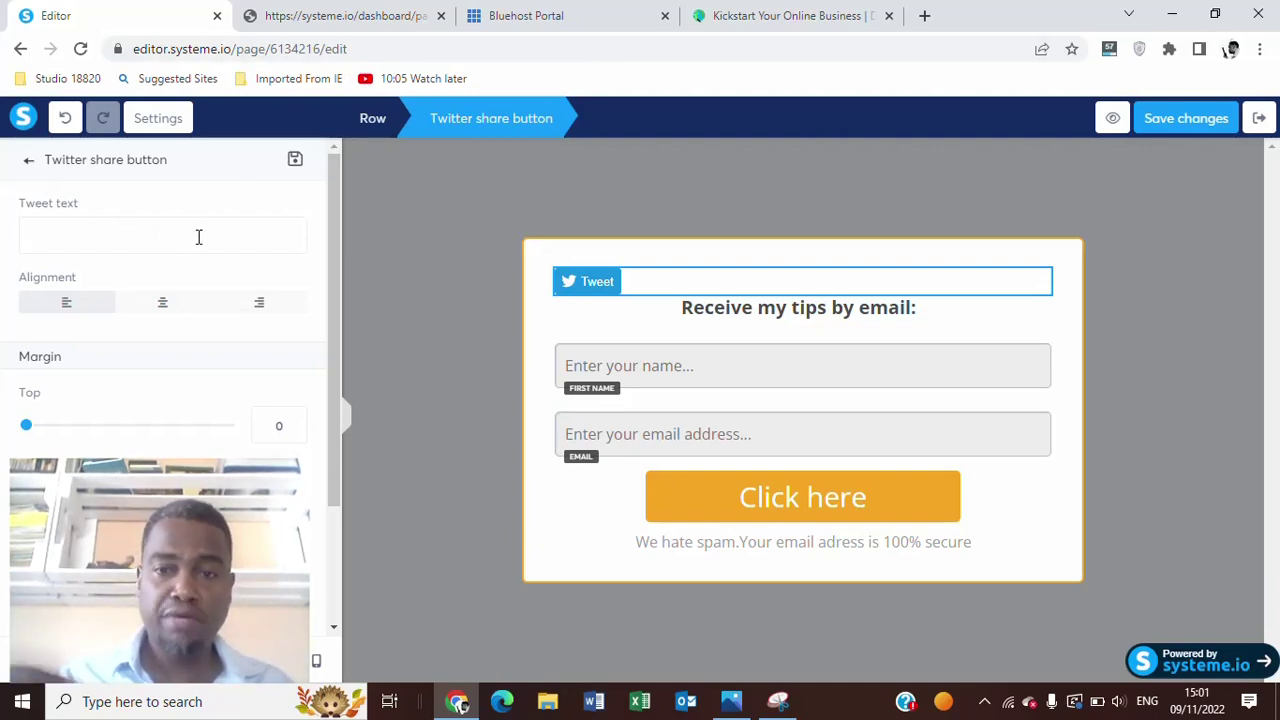
pyautogui.click(824, 17)
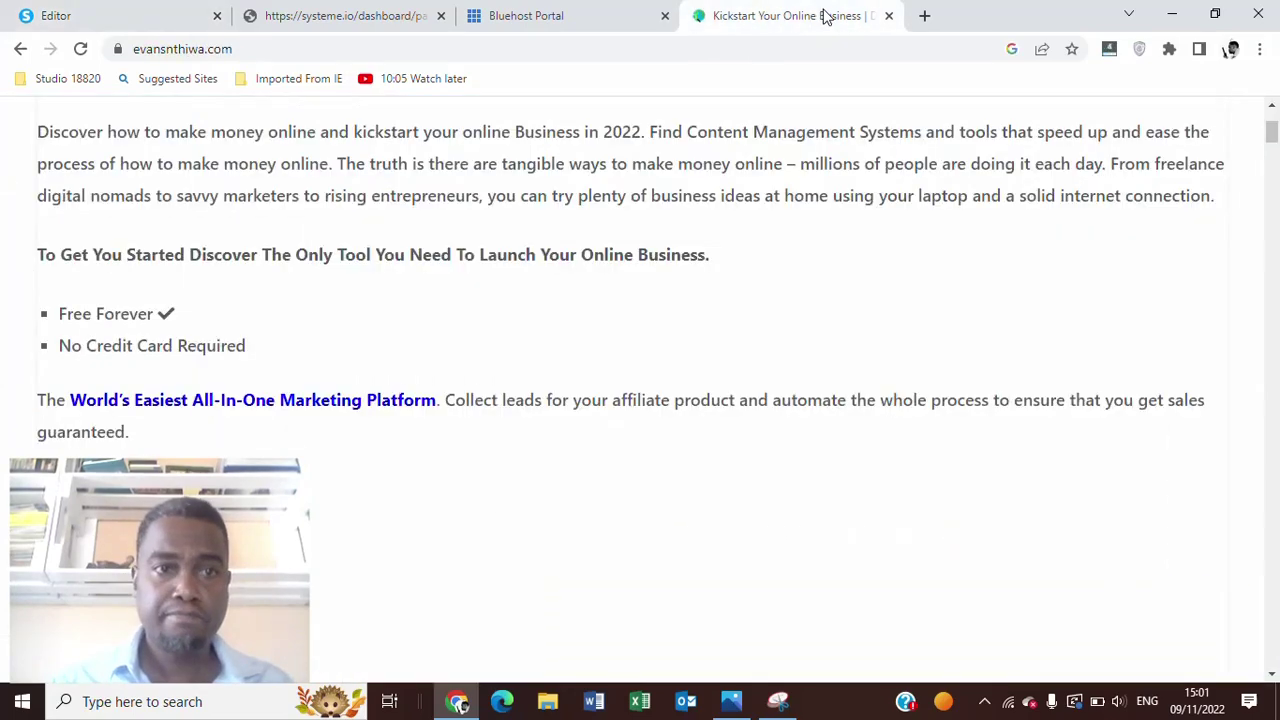
pyautogui.click(222, 50)
pyautogui.rightClick(222, 50)
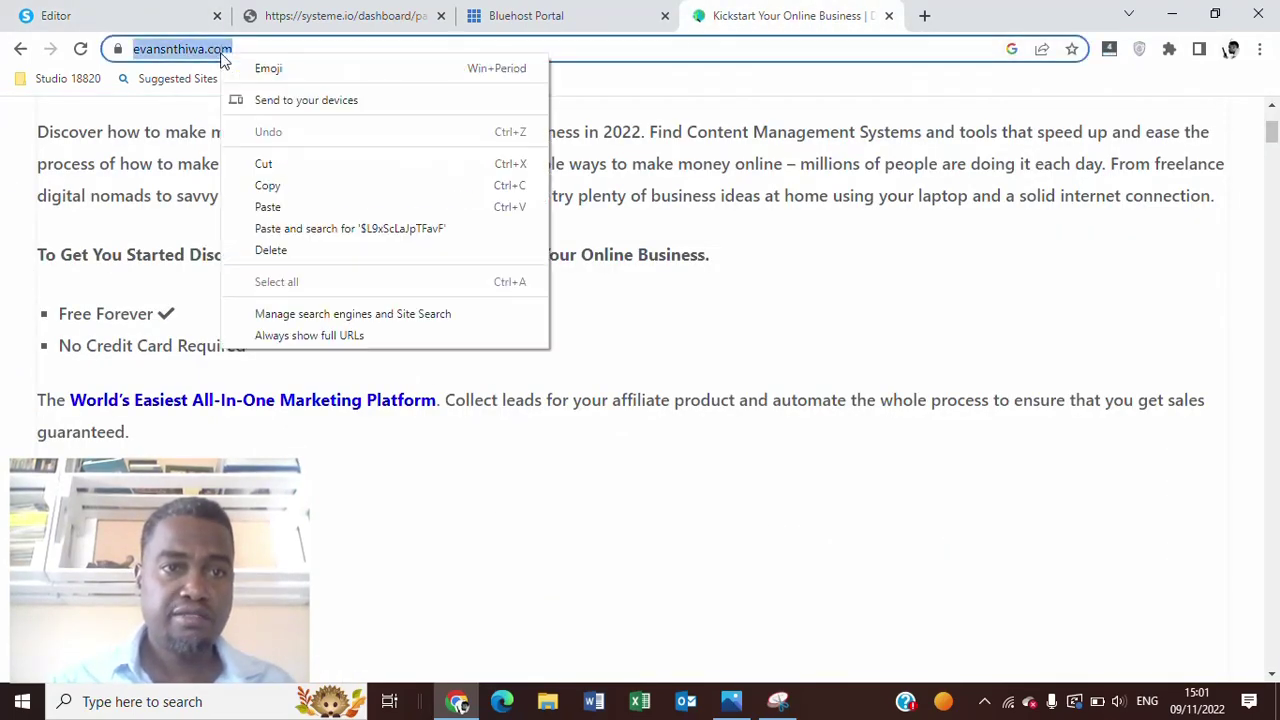
pyautogui.click(315, 186)
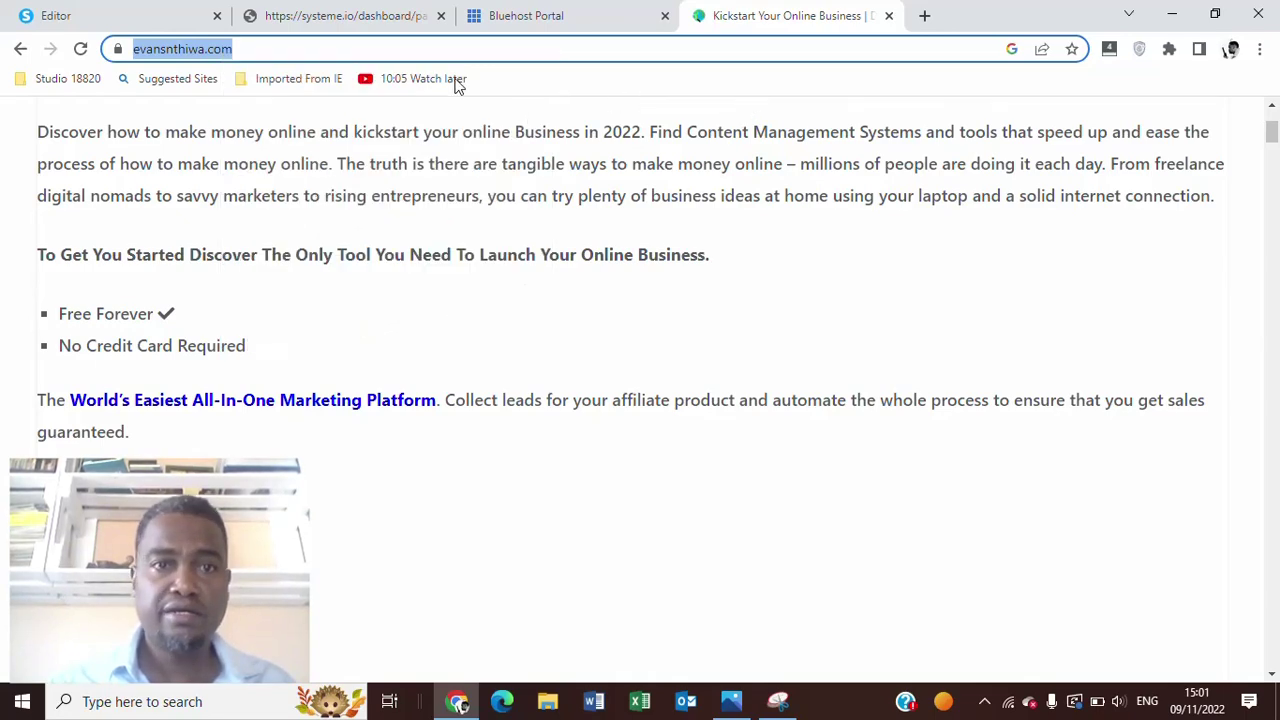
# Paste the website address as the Tweet button's tweet text and close its settings.
pyautogui.click(112, 24)
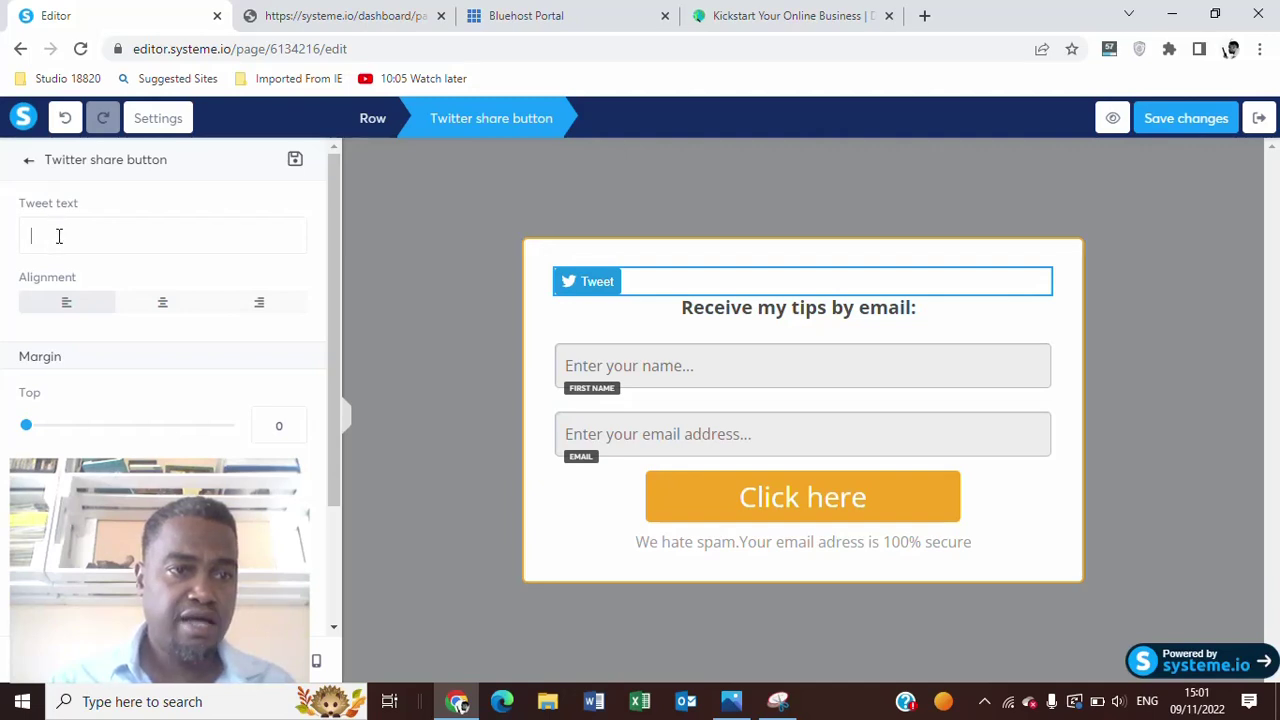
pyautogui.rightClick(80, 237)
pyautogui.click(135, 376)
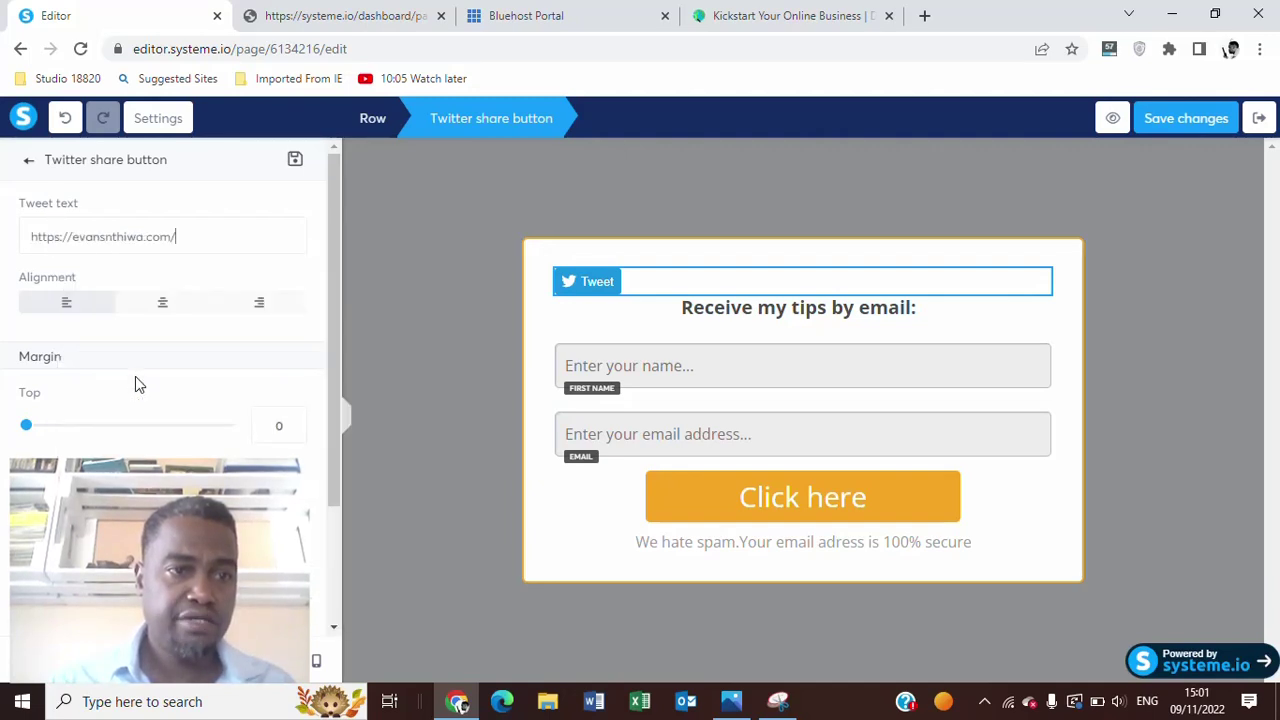
pyautogui.moveTo(336, 250)
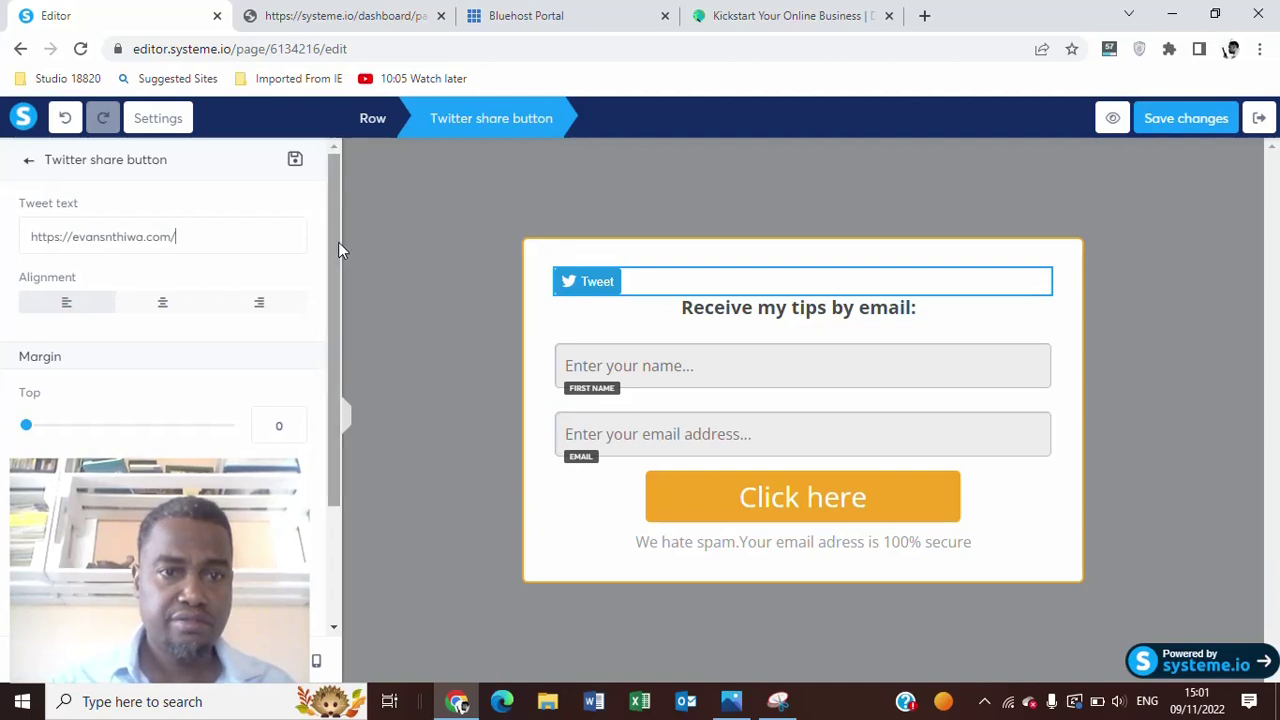
pyautogui.moveTo(338, 242)
pyautogui.mouseDown()
pyautogui.moveTo(333, 270)
pyautogui.moveTo(333, 206)
pyautogui.mouseUp()
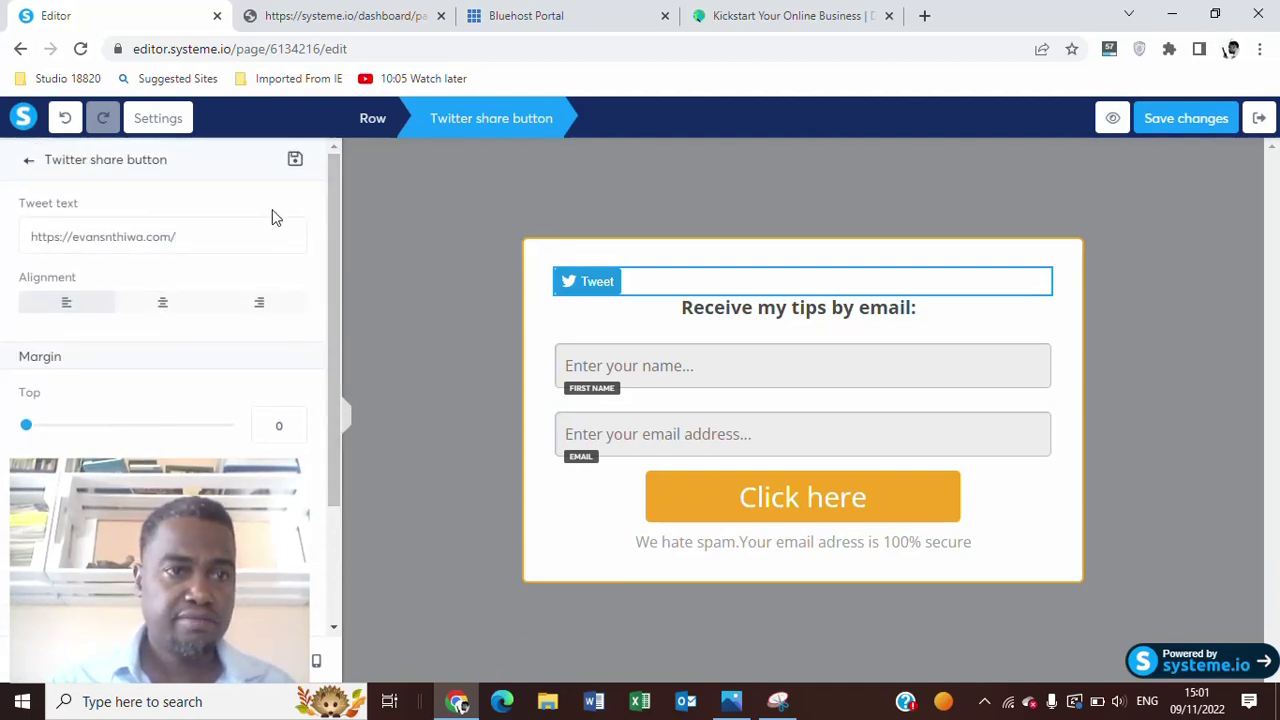
pyautogui.click(29, 165)
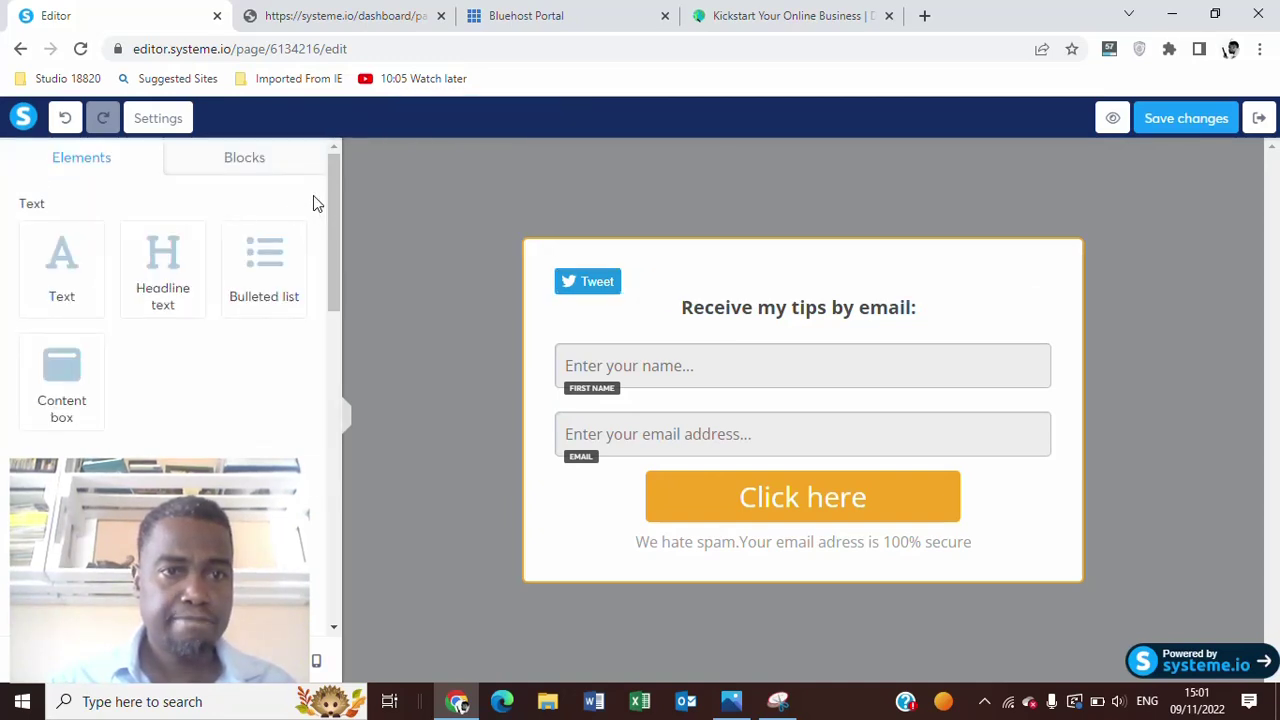
pyautogui.click(285, 172)
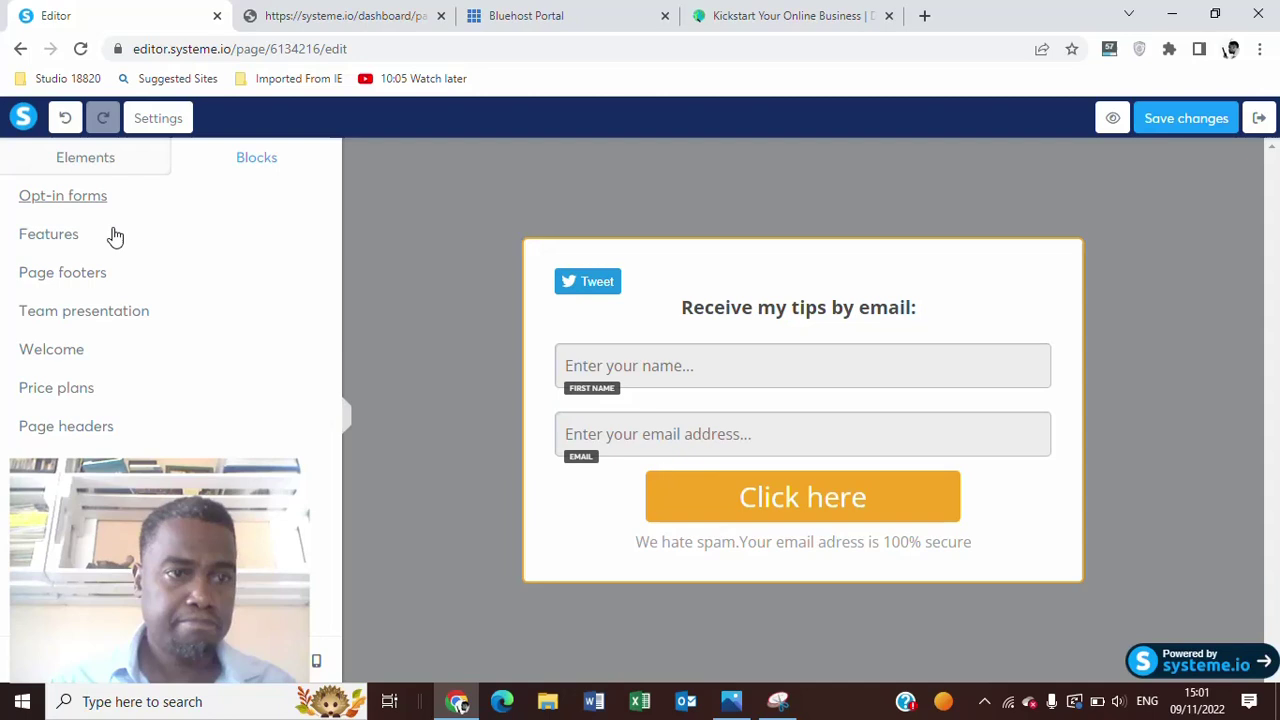
pyautogui.click(88, 175)
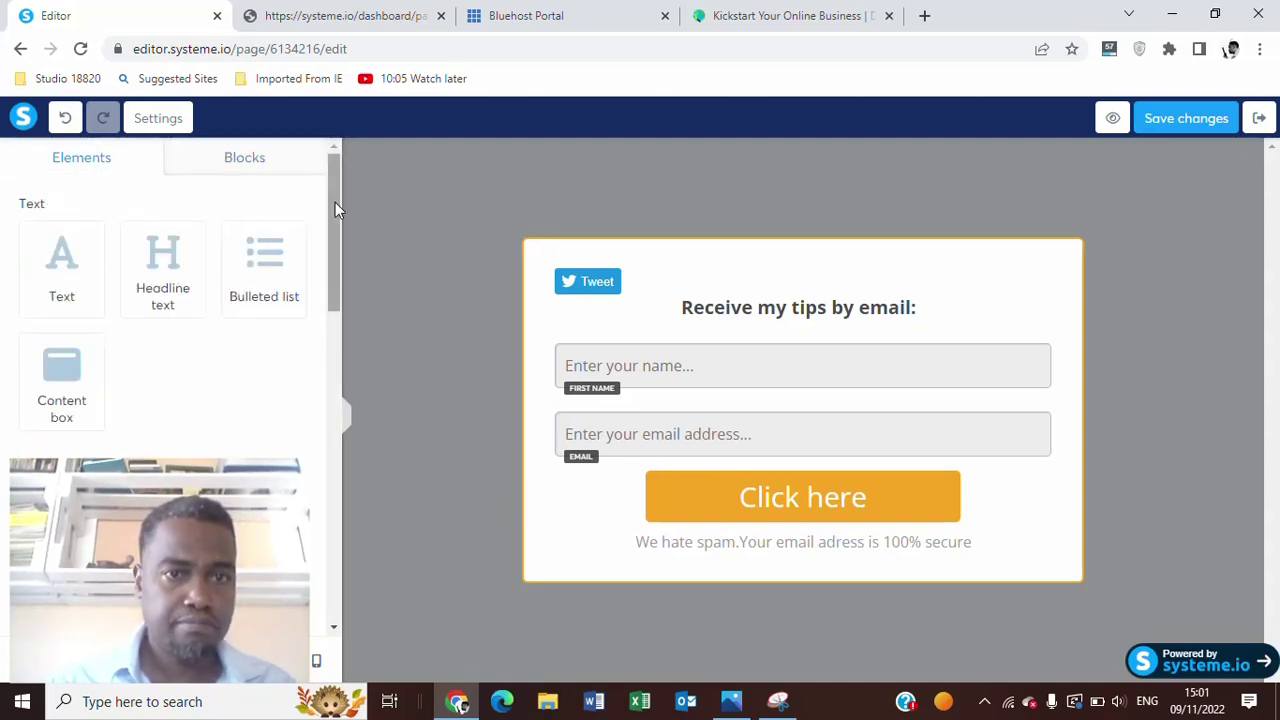
pyautogui.moveTo(335, 202); pyautogui.dragTo(340, 485)
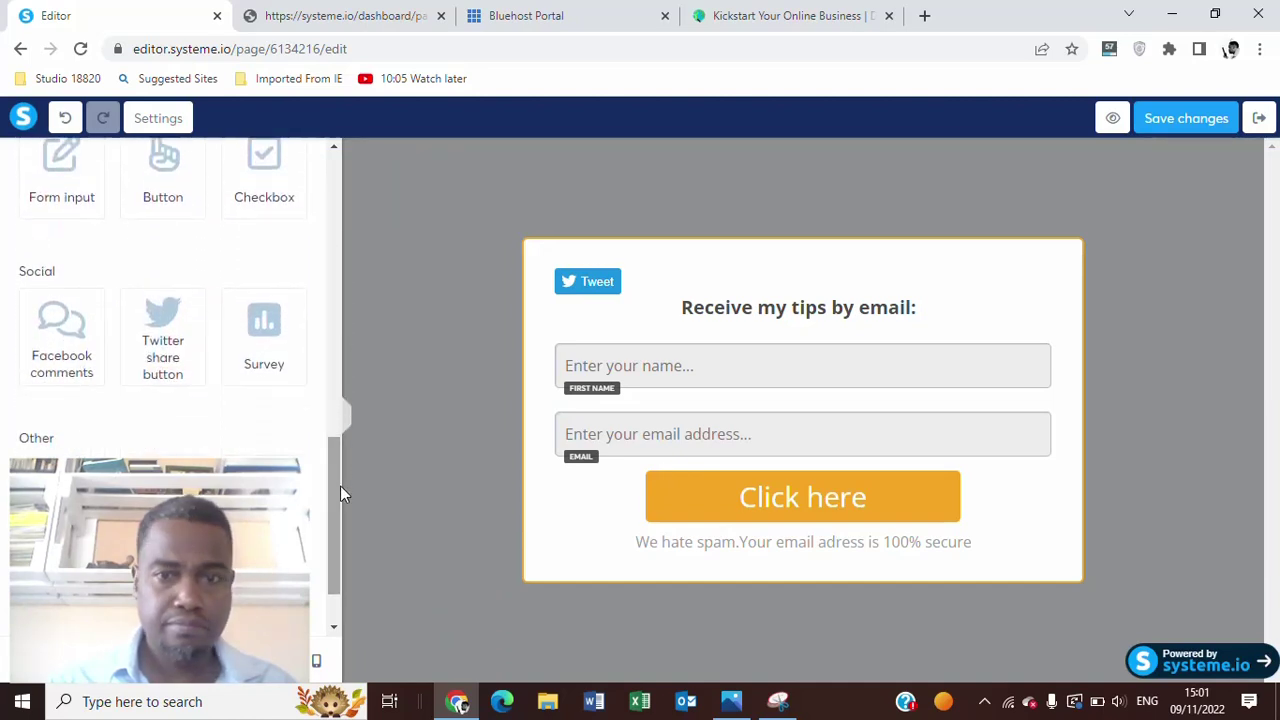
pyautogui.click(763, 311)
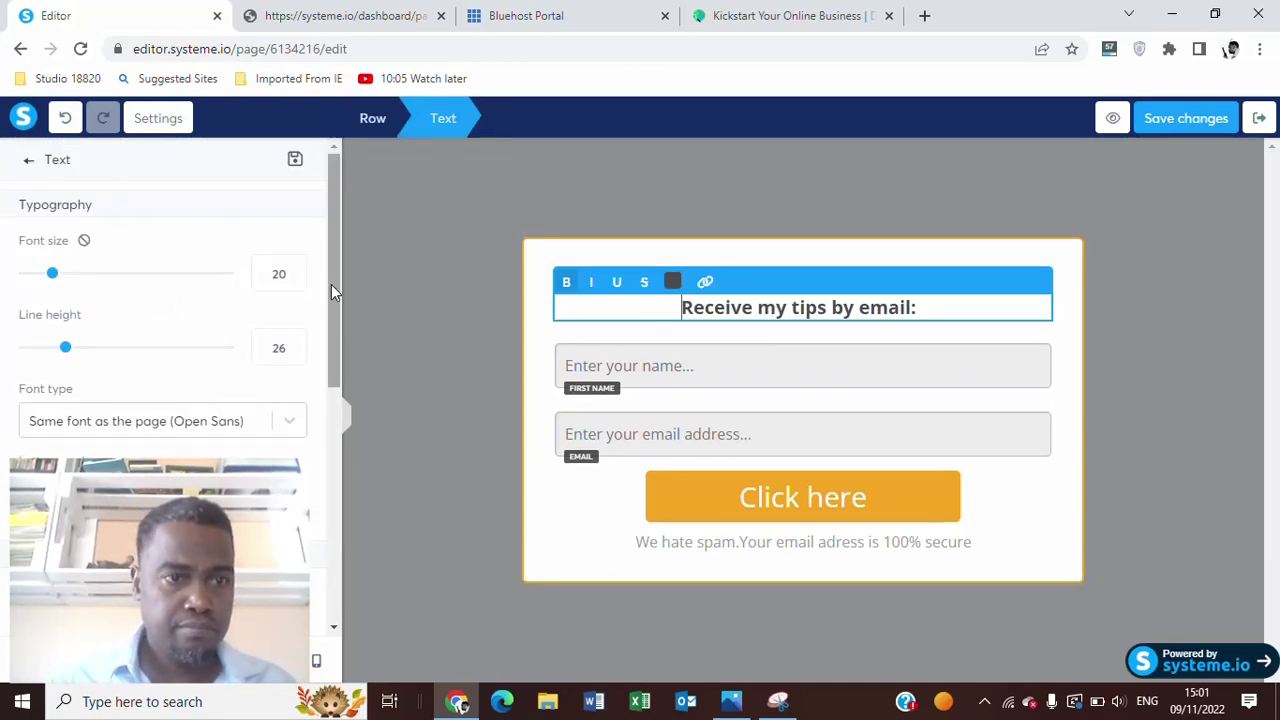
pyautogui.moveTo(332, 286); pyautogui.dragTo(335, 433)
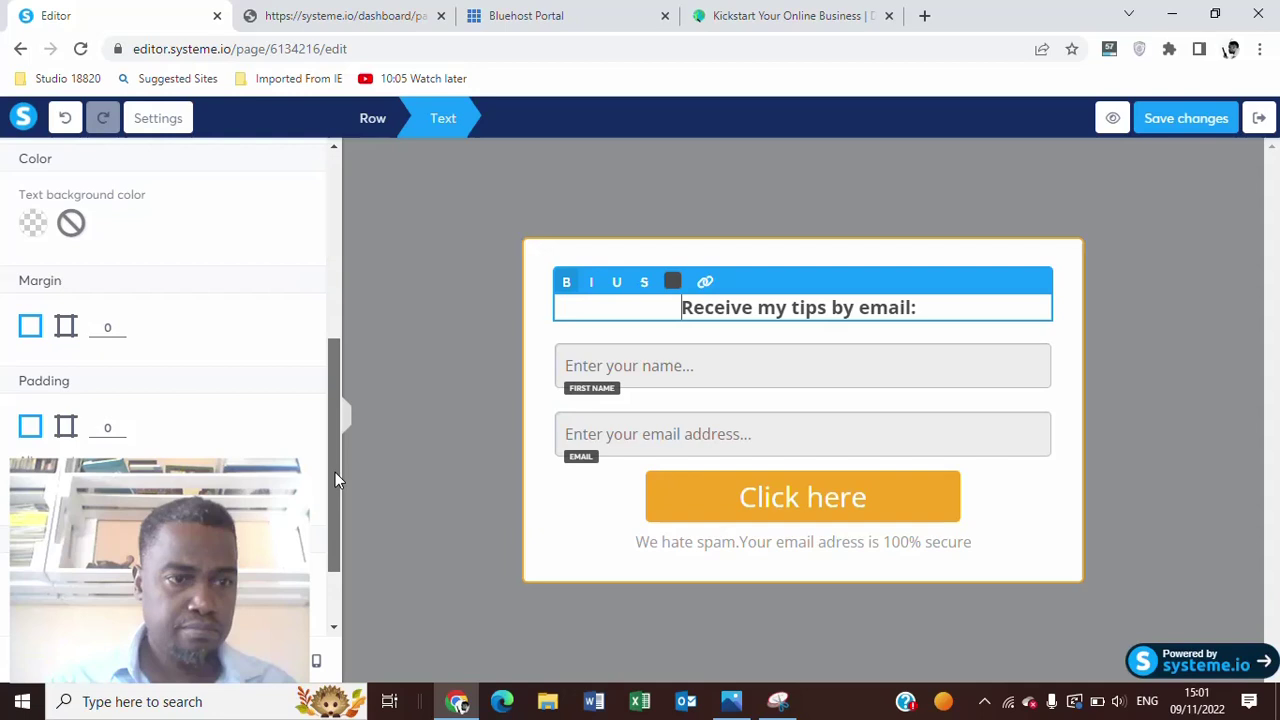
pyautogui.moveTo(335, 472)
pyautogui.mouseDown()
pyautogui.moveTo(335, 544)
pyautogui.moveTo(343, 256)
pyautogui.mouseUp()
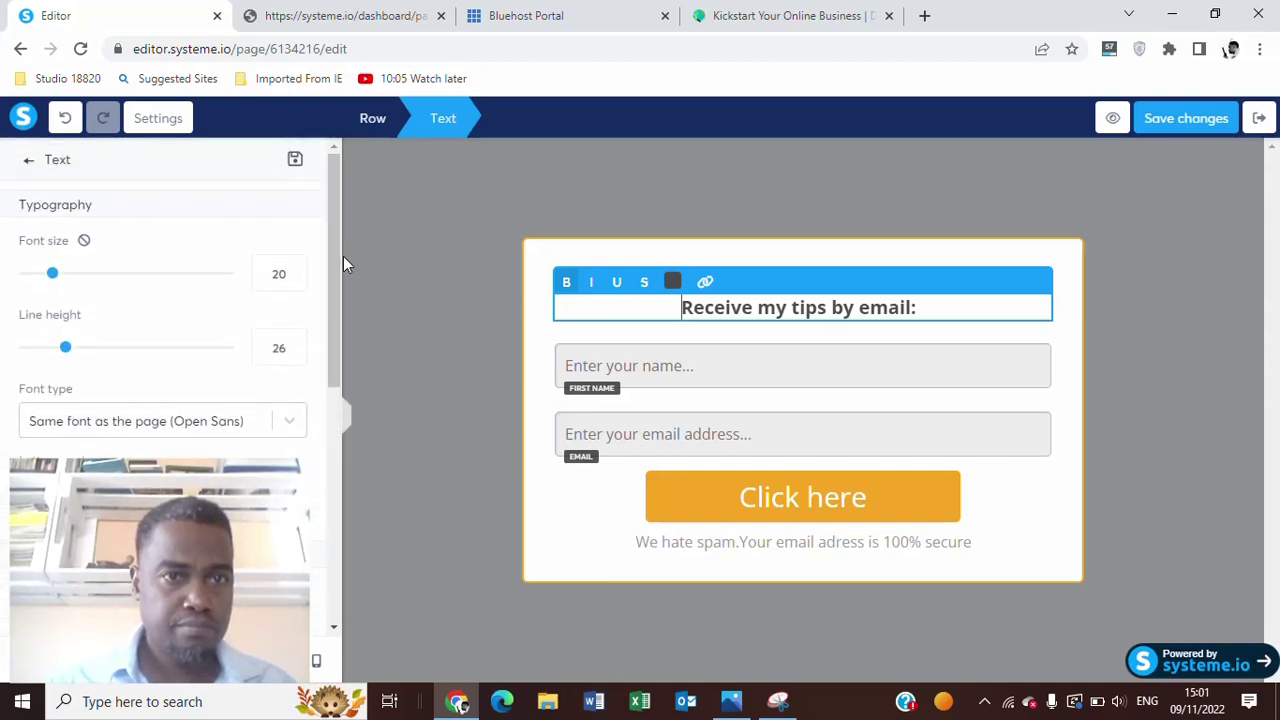
pyautogui.click(867, 196)
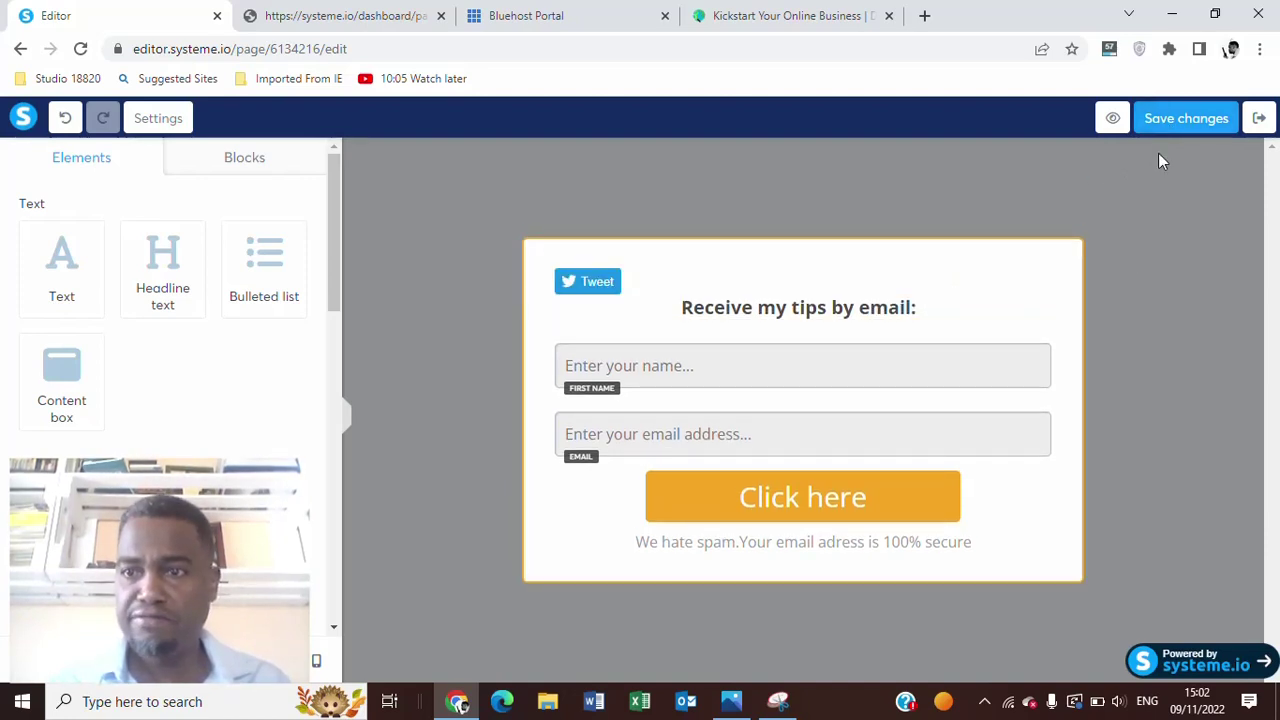
# Save the popup, exit the editor, preview it in a new tab, then return to the step page.
pyautogui.click(1184, 122)
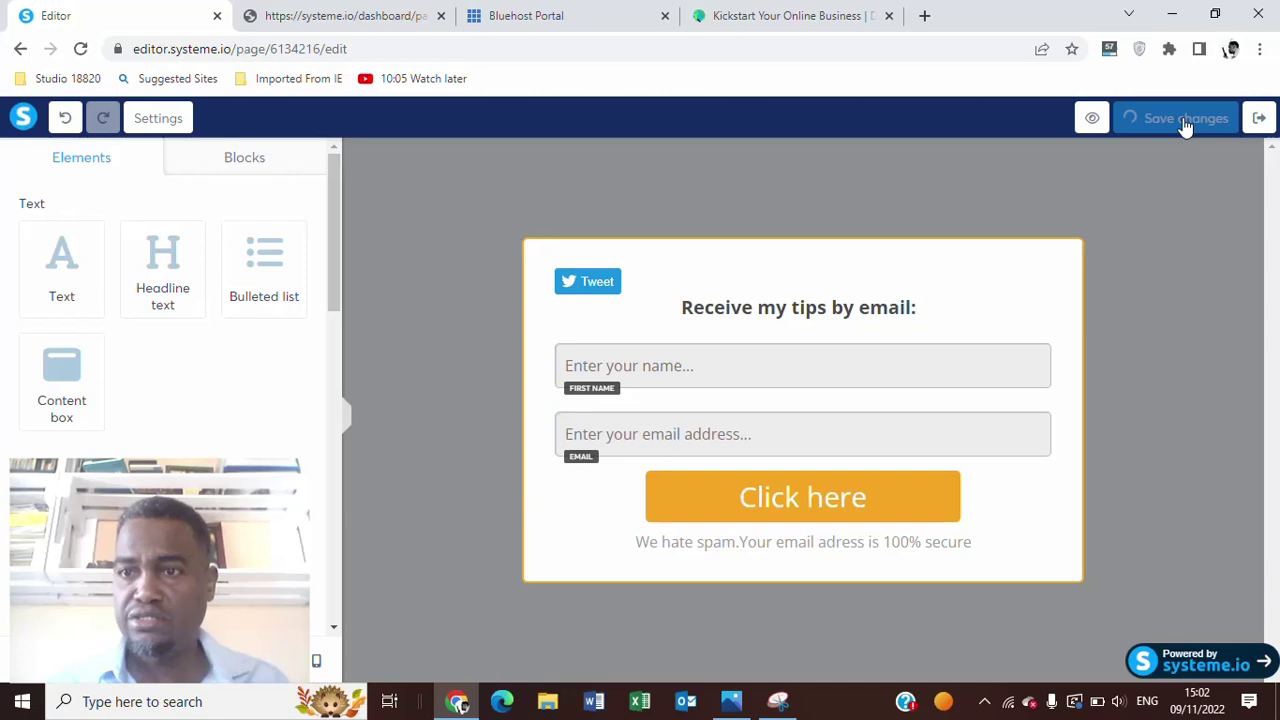
pyautogui.click(1260, 118)
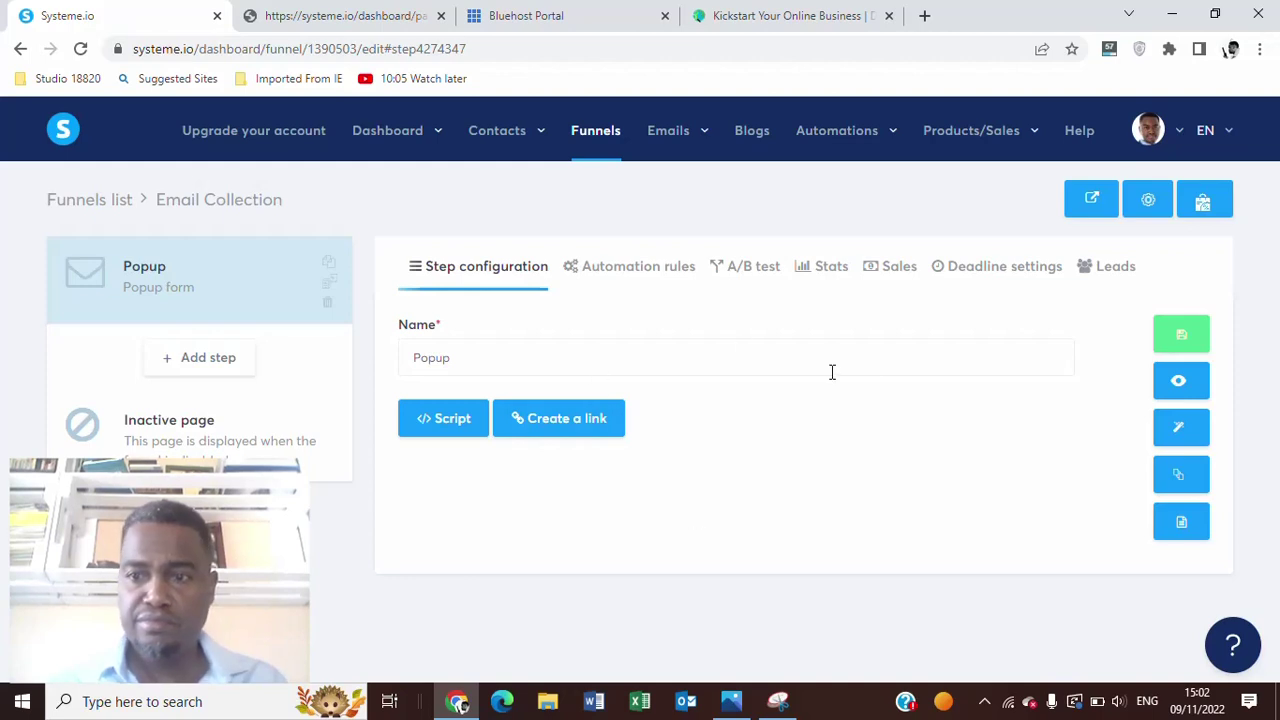
pyautogui.click(1177, 385)
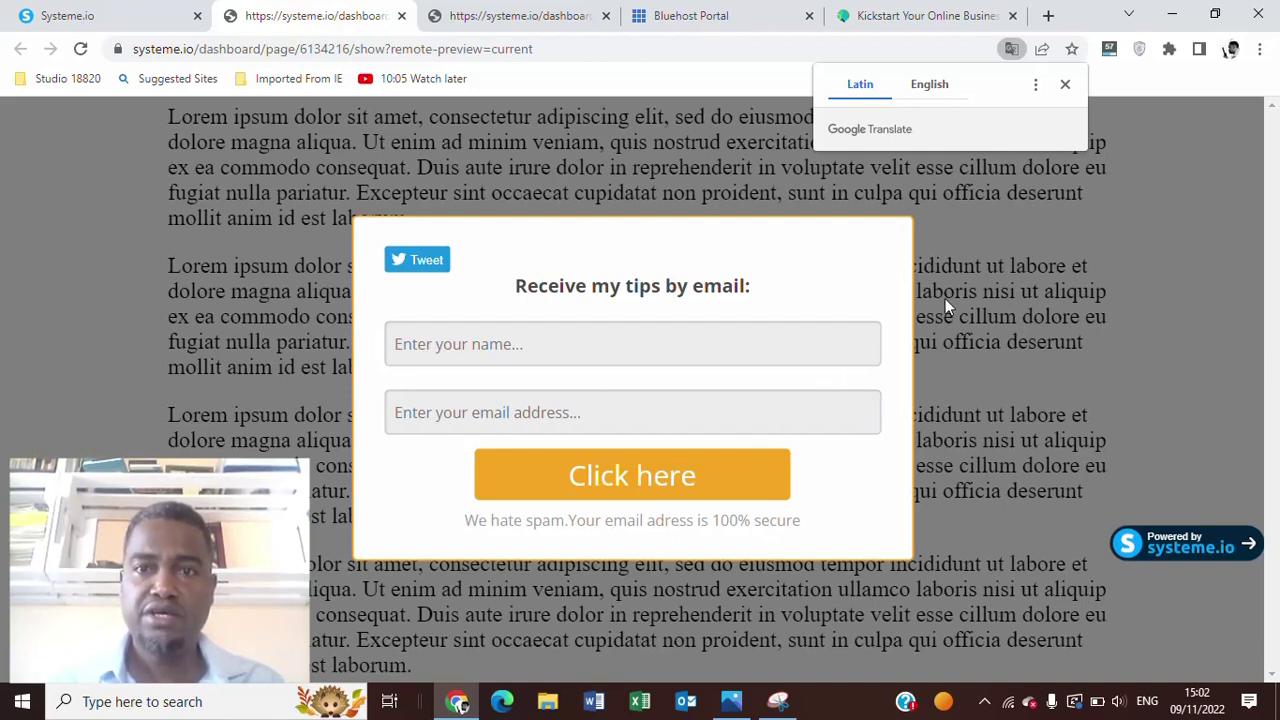
pyautogui.click(113, 20)
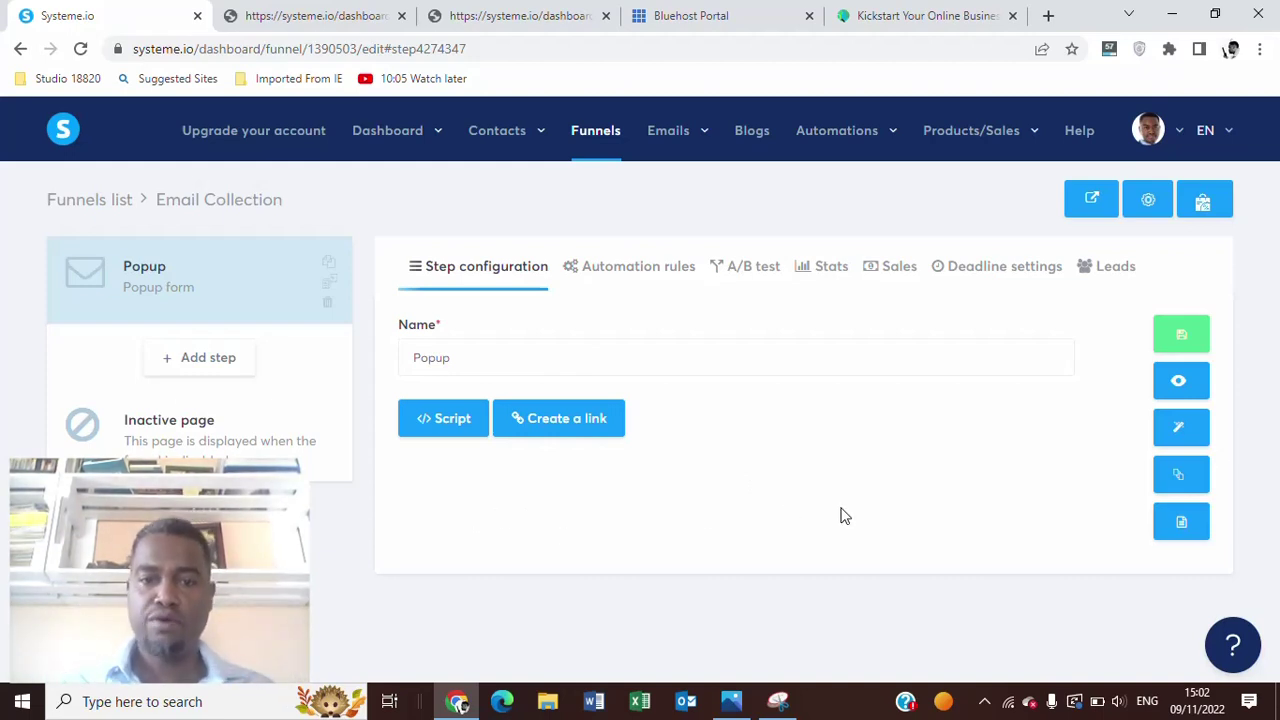
# Copy the Popup step's embed script tag to the clipboard, then bring up the Bluehost portal.
pyautogui.click(451, 437)
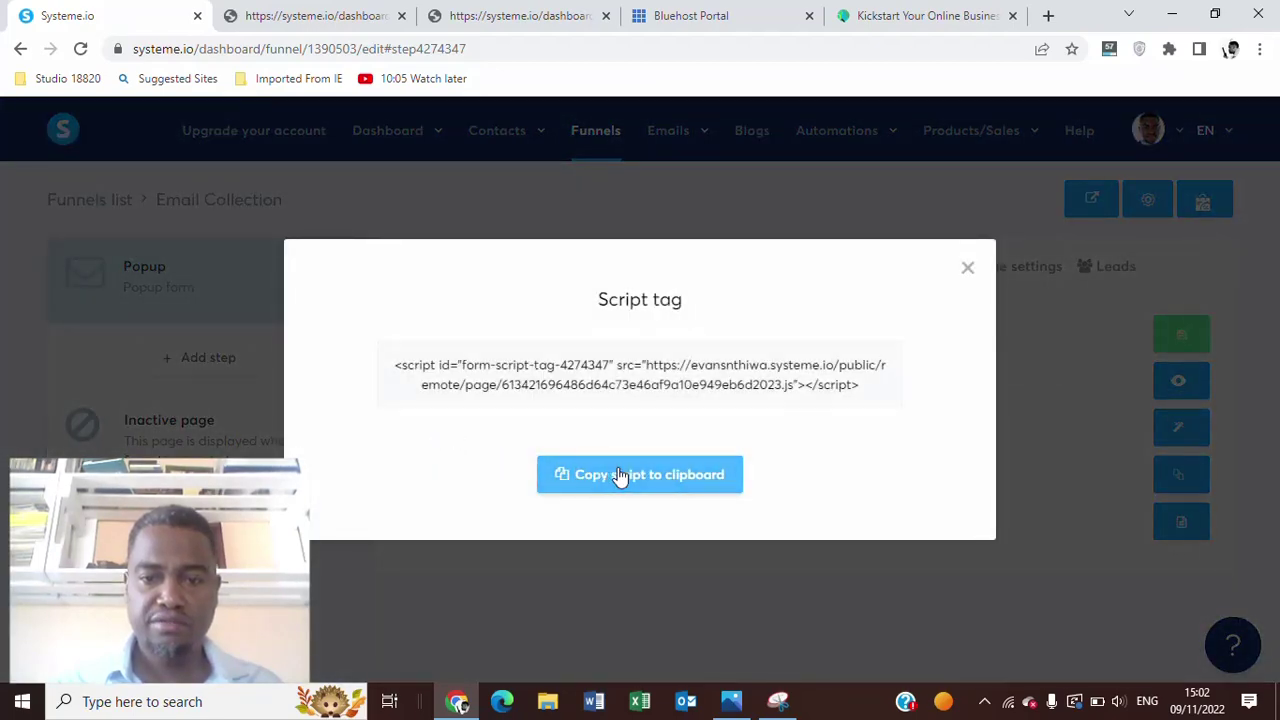
pyautogui.click(620, 476)
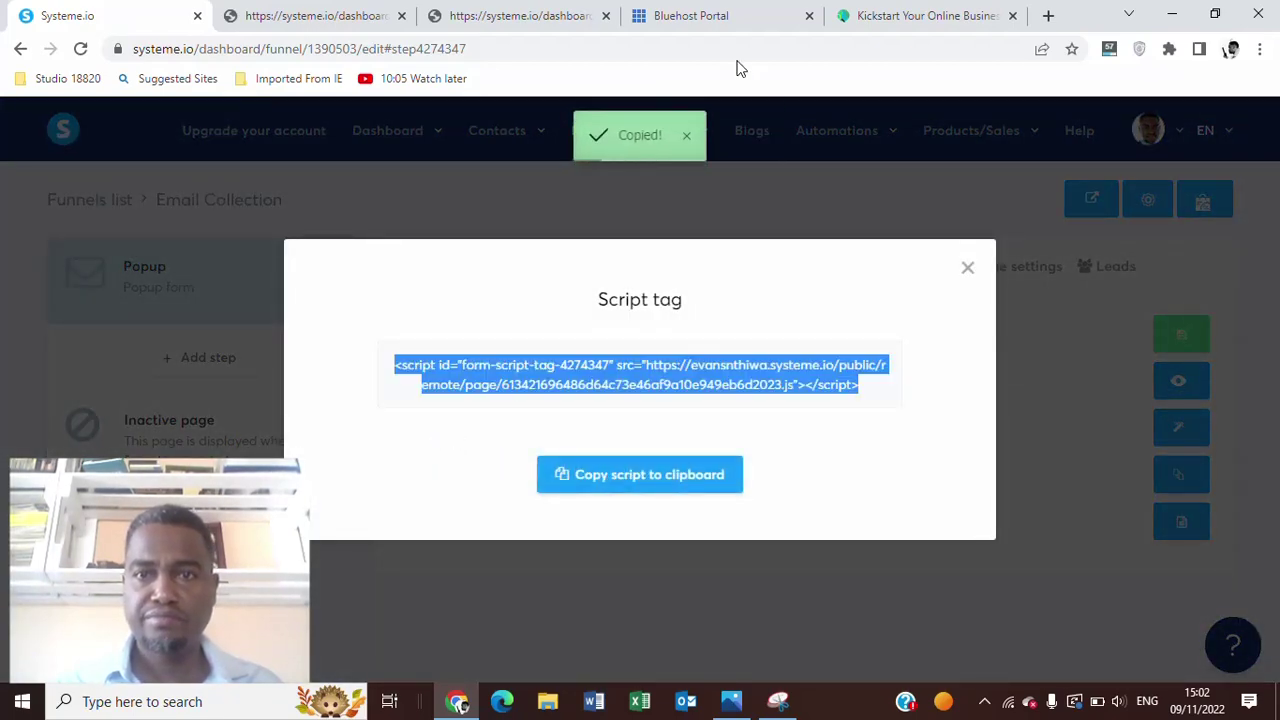
pyautogui.click(733, 22)
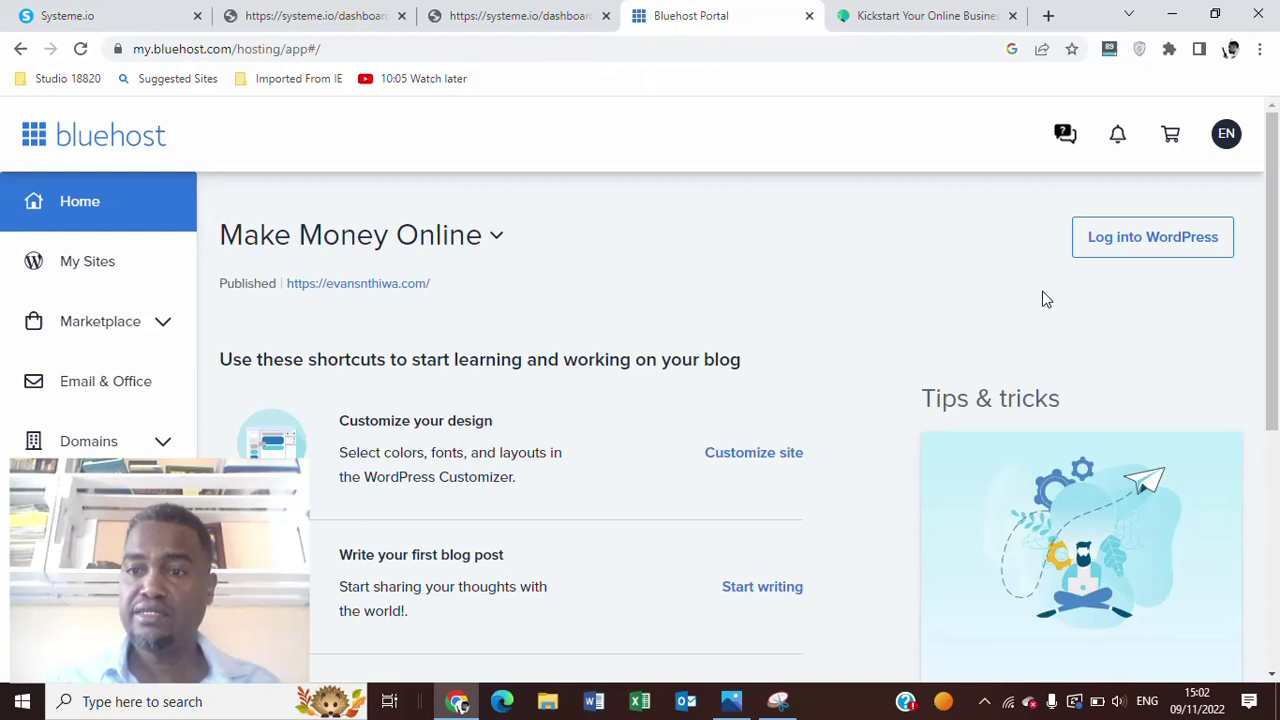
# Log into WordPress from Bluehost in a new tab, then close systeme.io's Script tag dialog.
pyautogui.click(1137, 259)
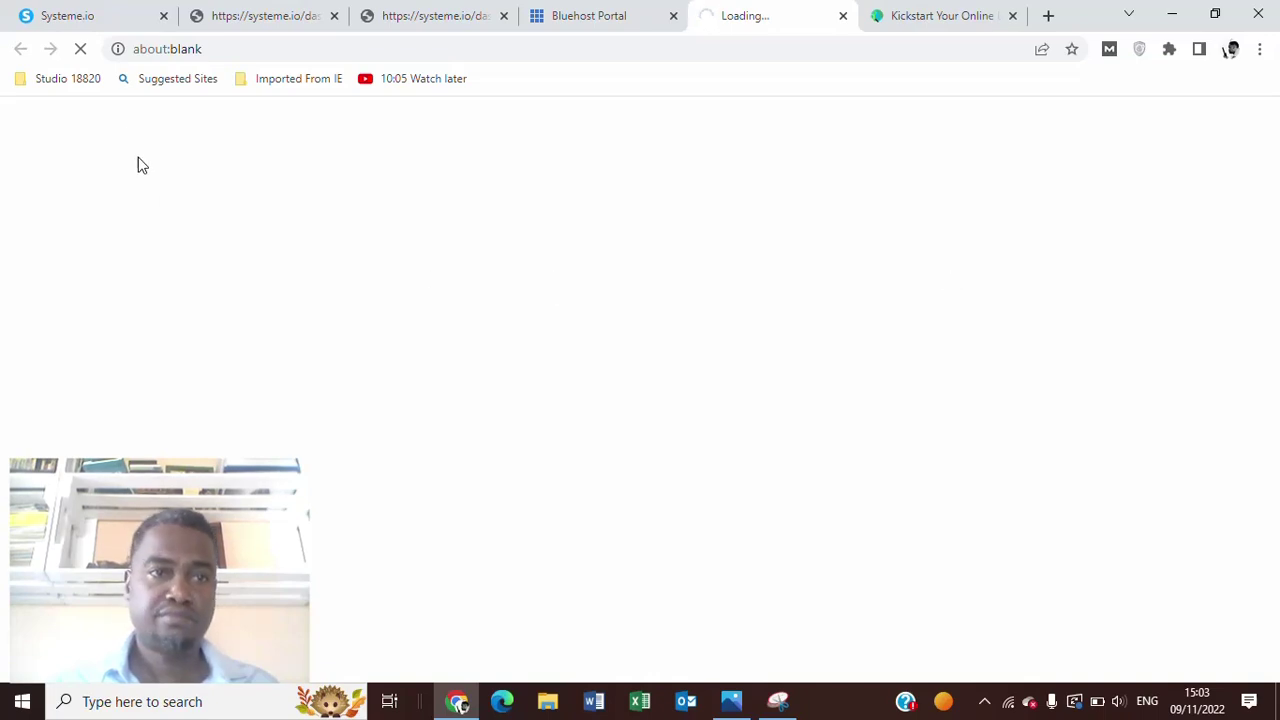
pyautogui.click(85, 20)
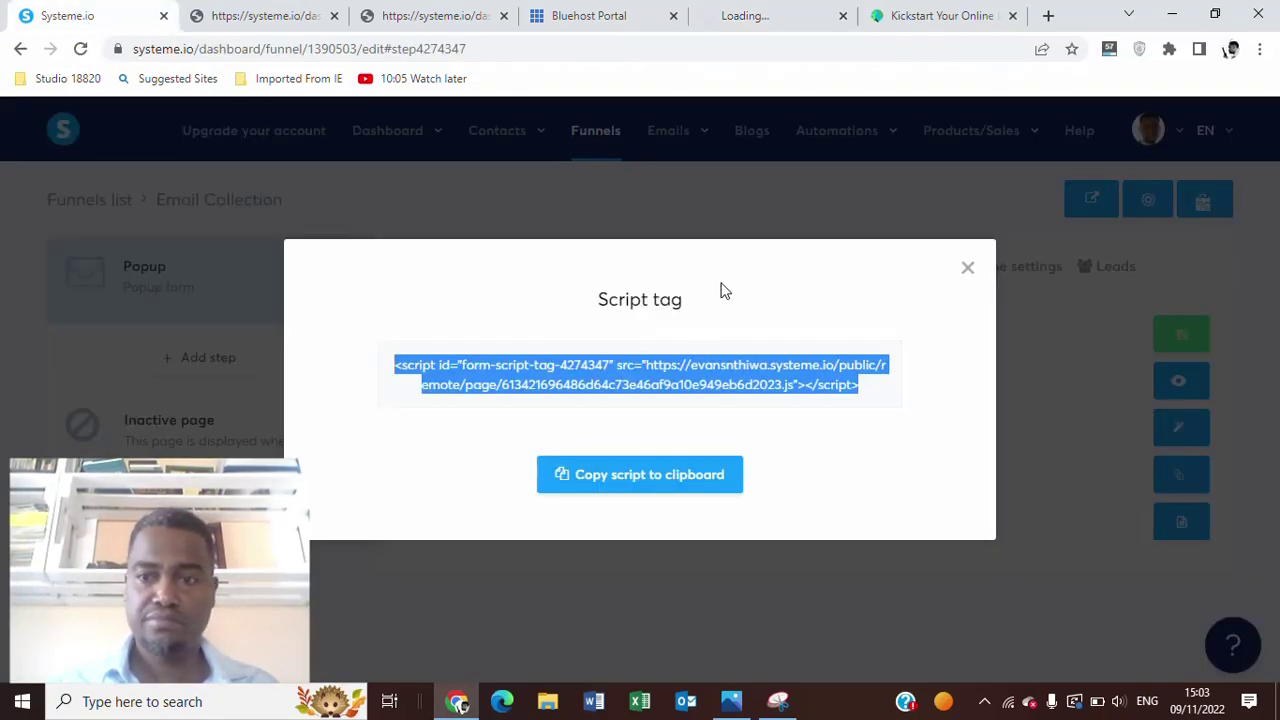
pyautogui.click(968, 270)
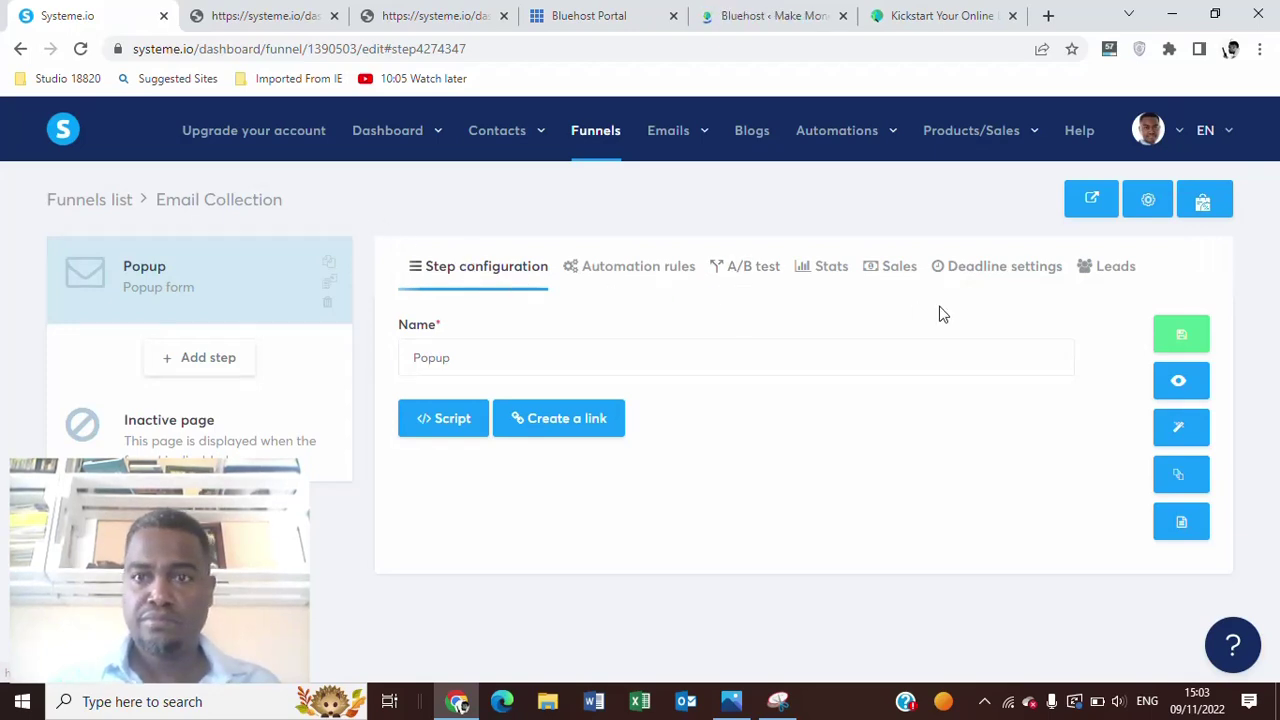
# Show the Make Money Online WordPress admin and scroll down to Design & Build.
pyautogui.click(779, 22)
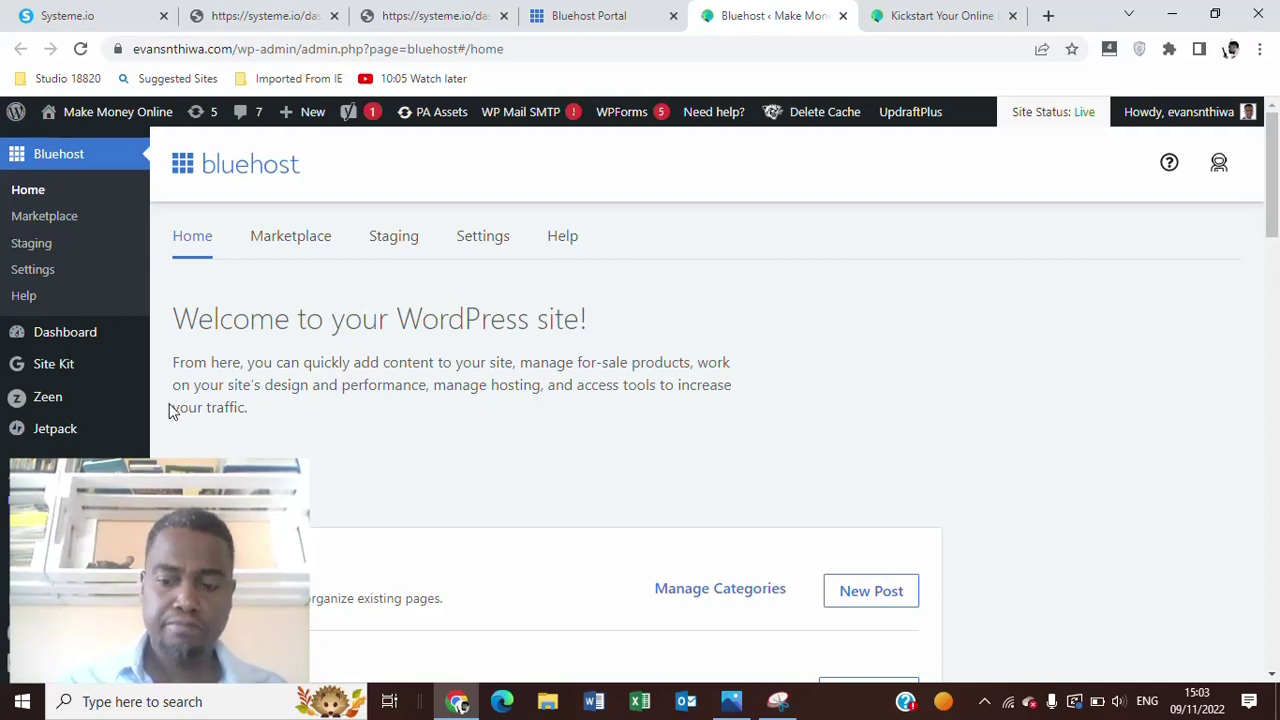
pyautogui.scroll(-1, 170, 411)
pyautogui.scroll(-1, 170, 411)
pyautogui.scroll(-1, 170, 411)
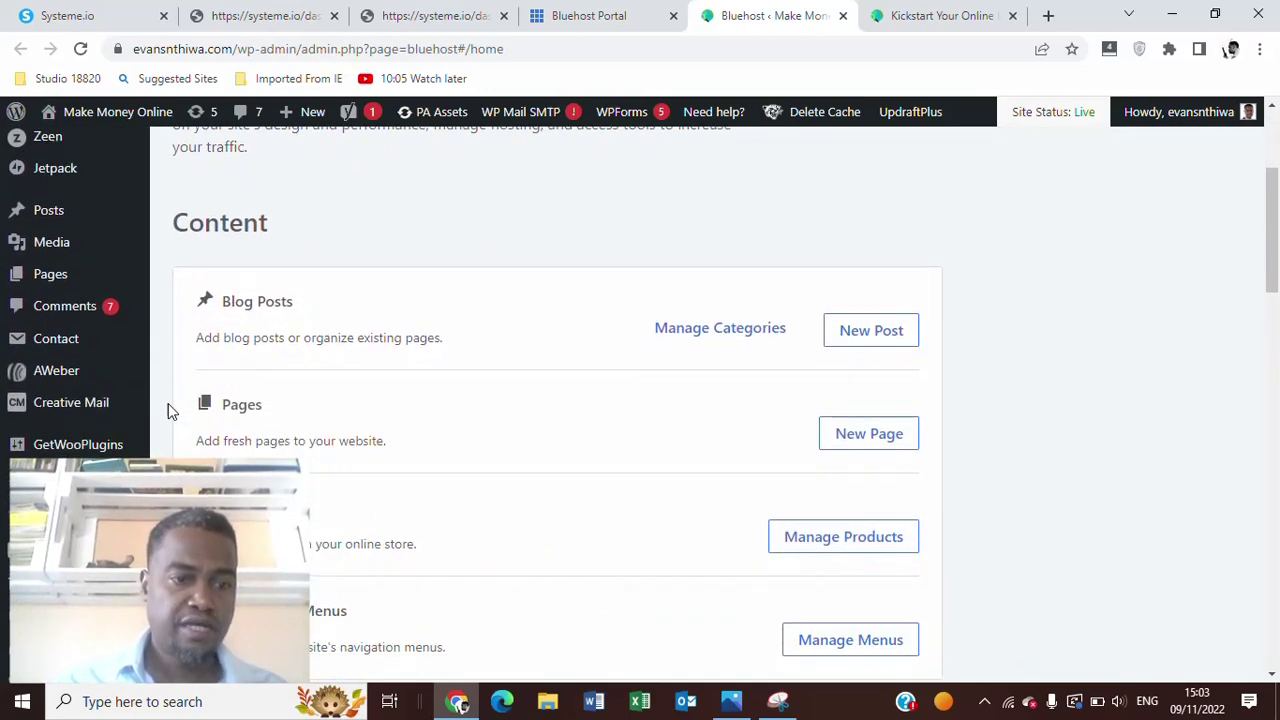
pyautogui.scroll(-1, 170, 410)
pyautogui.scroll(-1, 170, 410)
pyautogui.scroll(-1, 170, 410)
pyautogui.scroll(-1, 170, 410)
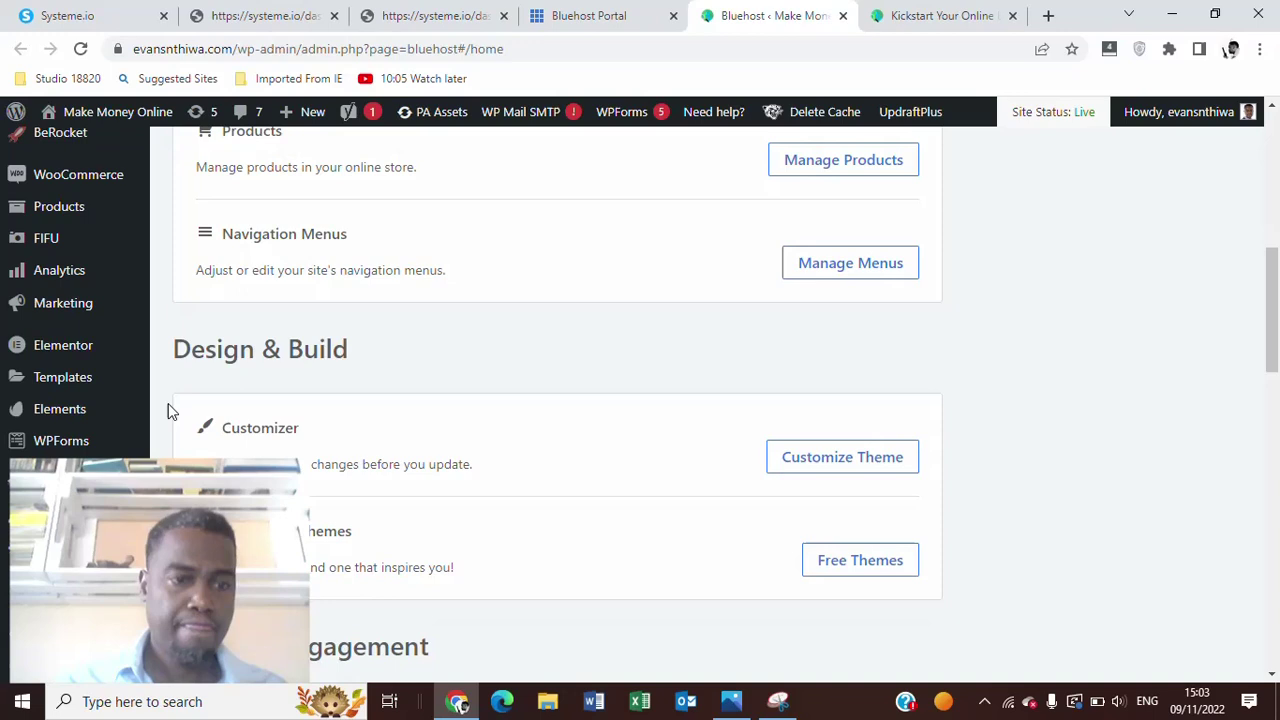
pyautogui.moveTo(75, 410)
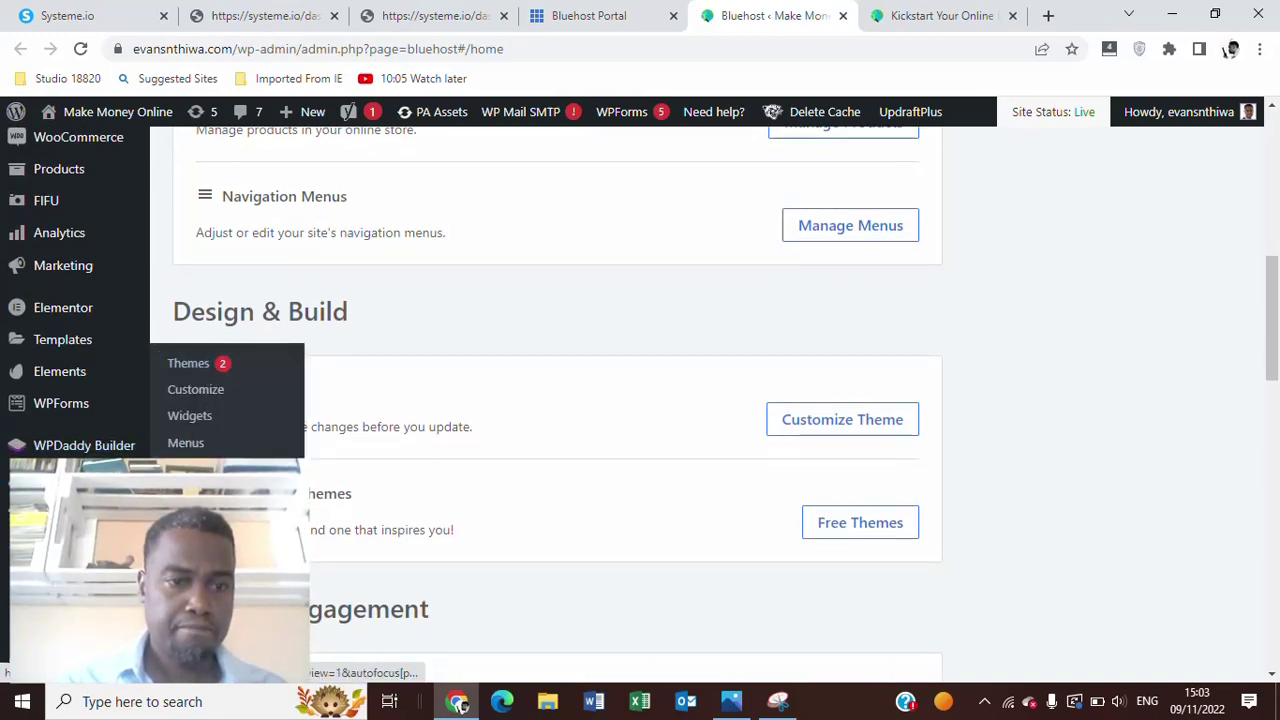
# In Appearance > Widgets, insert a Custom HTML block found by searching 'html'.
pyautogui.click(193, 428)
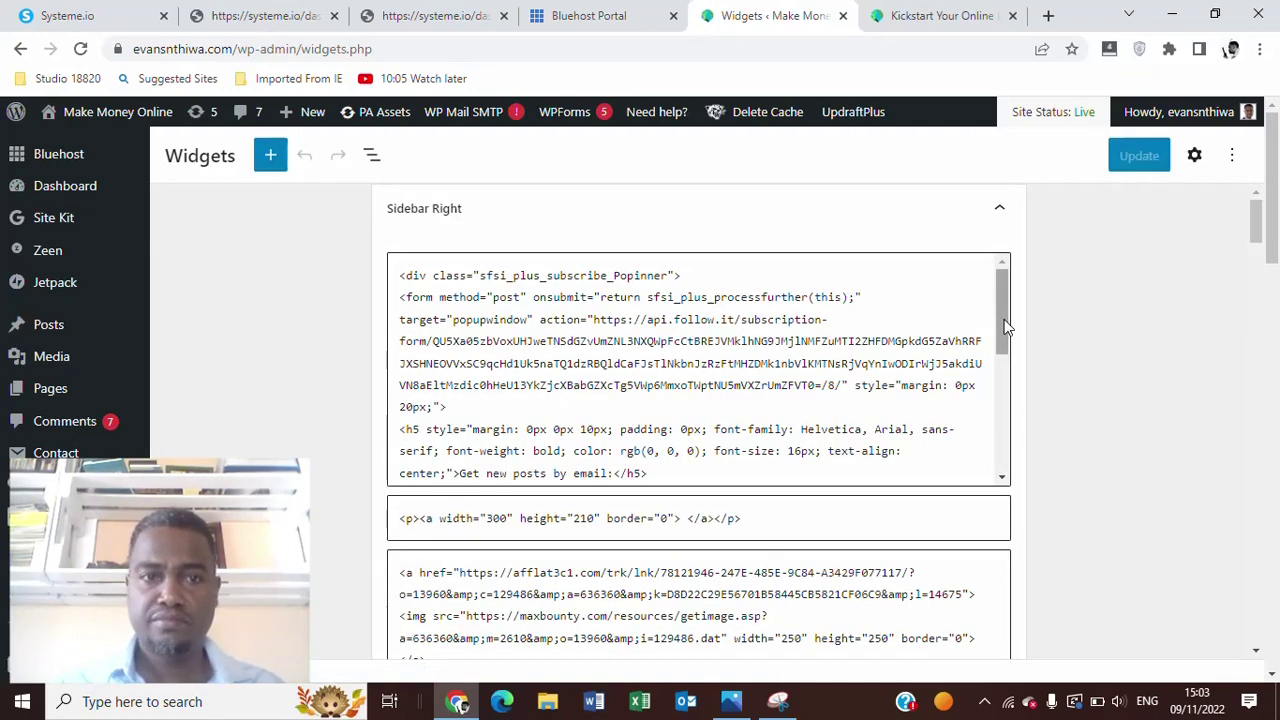
pyautogui.click(268, 160)
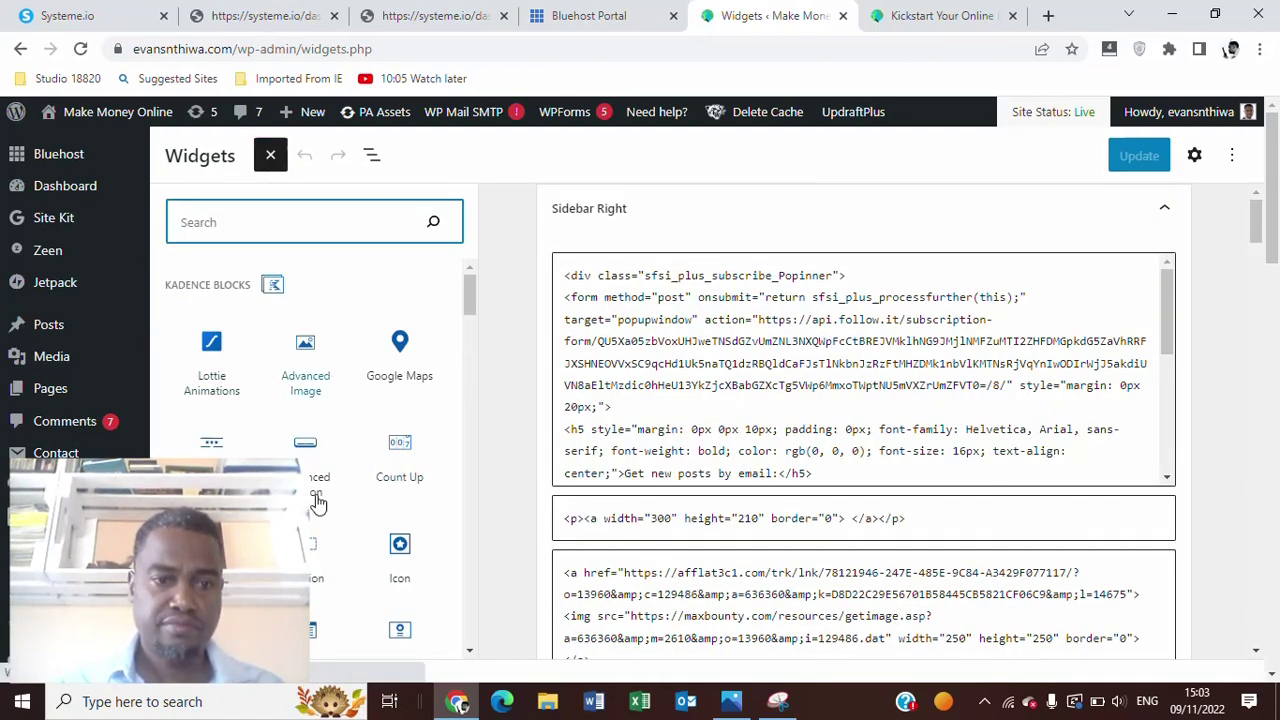
pyautogui.moveTo(468, 295); pyautogui.dragTo(468, 290)
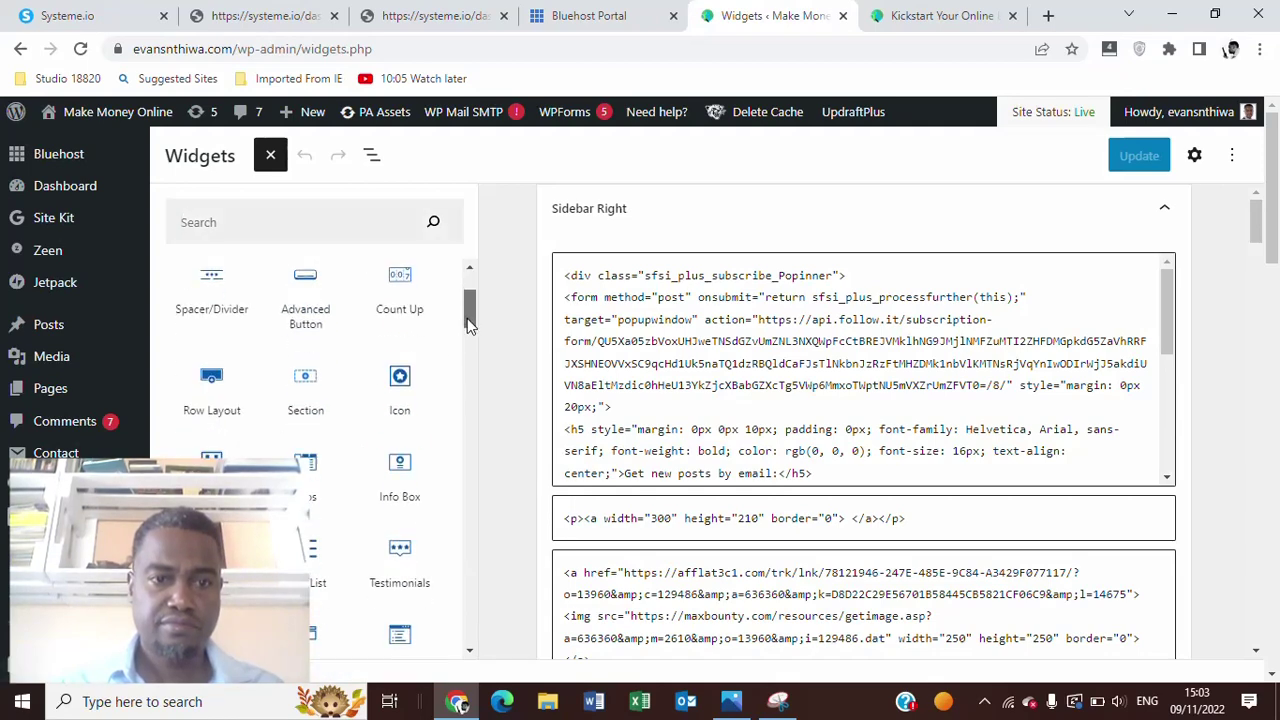
pyautogui.click(320, 234)
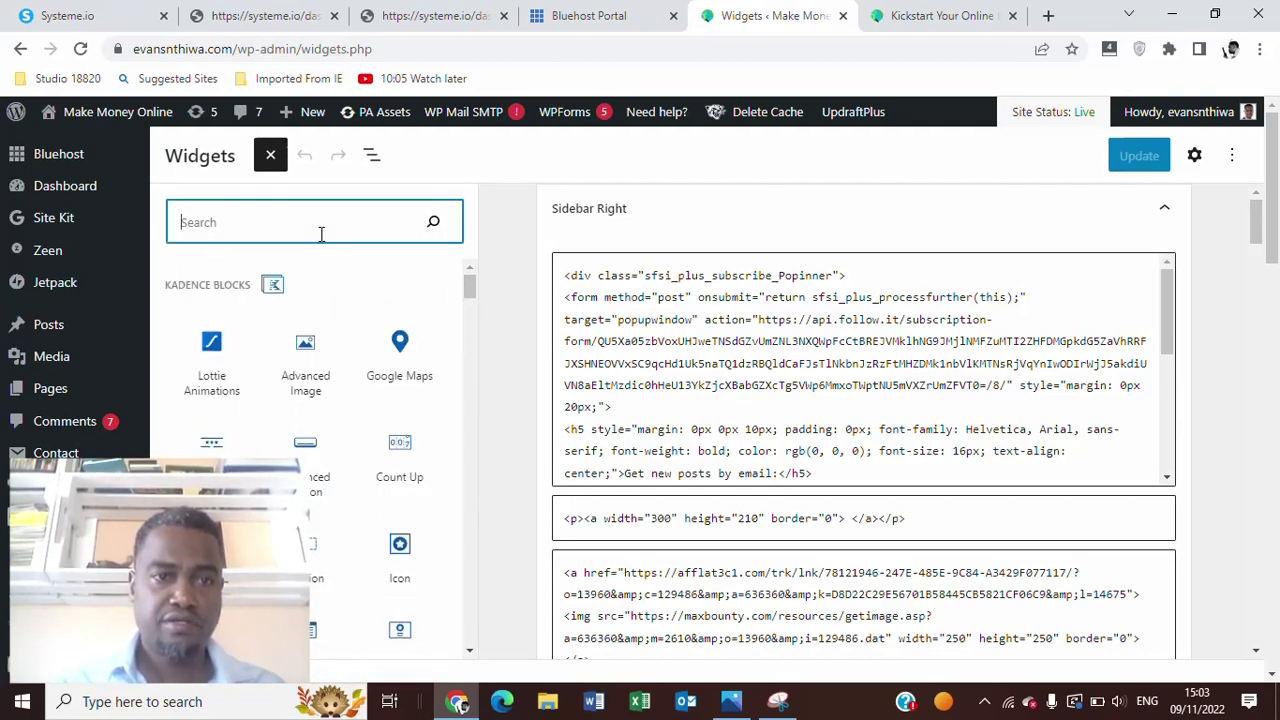
pyautogui.write('ht')
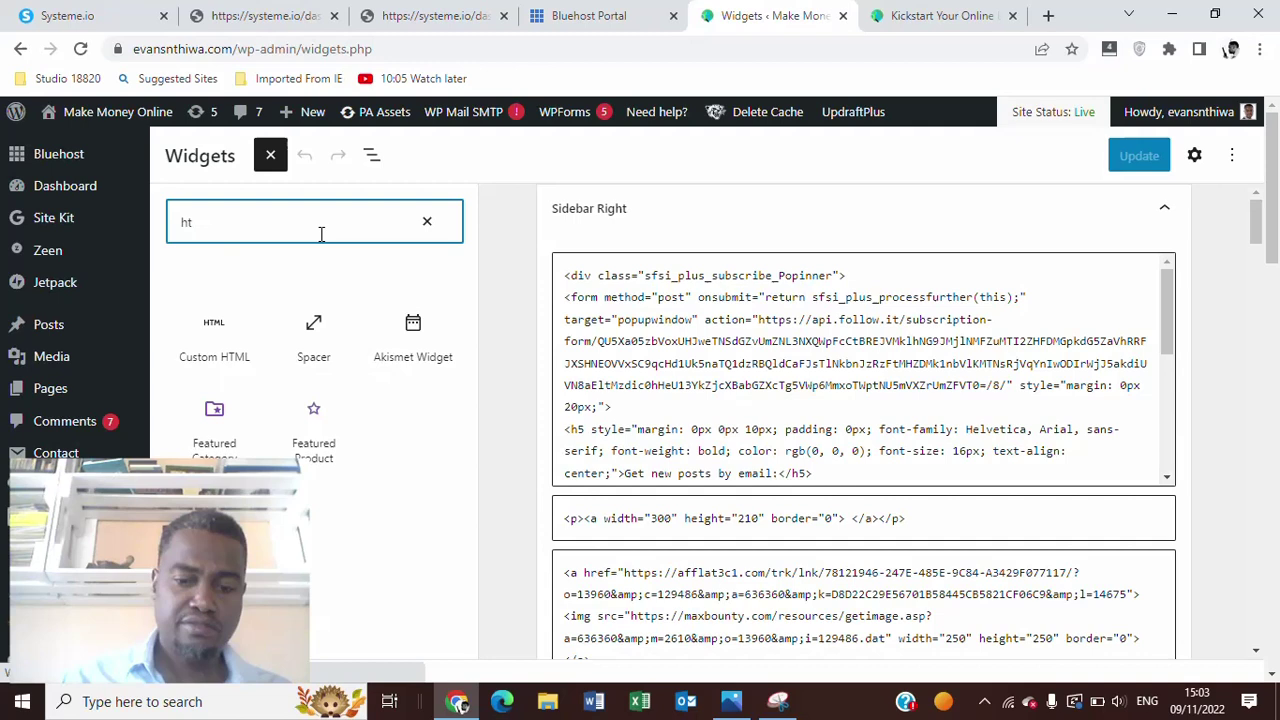
pyautogui.write('ml')
pyautogui.click(216, 325)
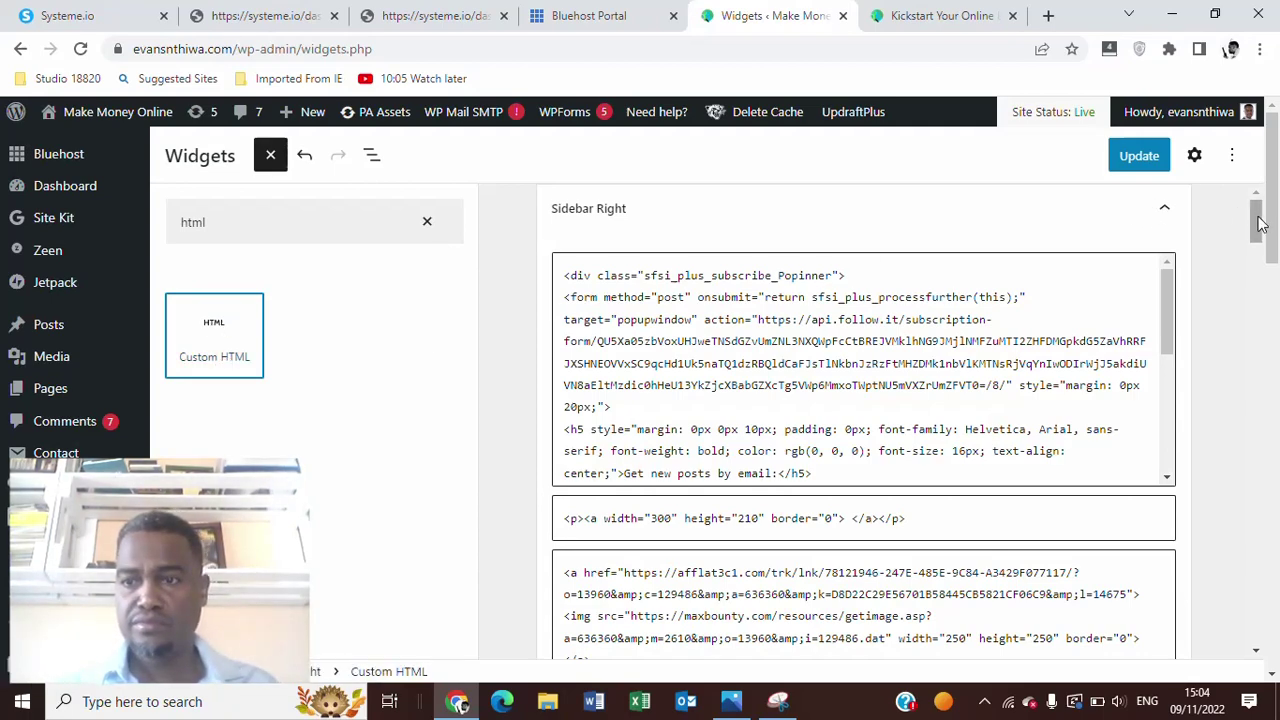
pyautogui.moveTo(1258, 225)
pyautogui.mouseDown()
pyautogui.moveTo(1258, 503)
pyautogui.moveTo(1258, 220)
pyautogui.mouseUp()
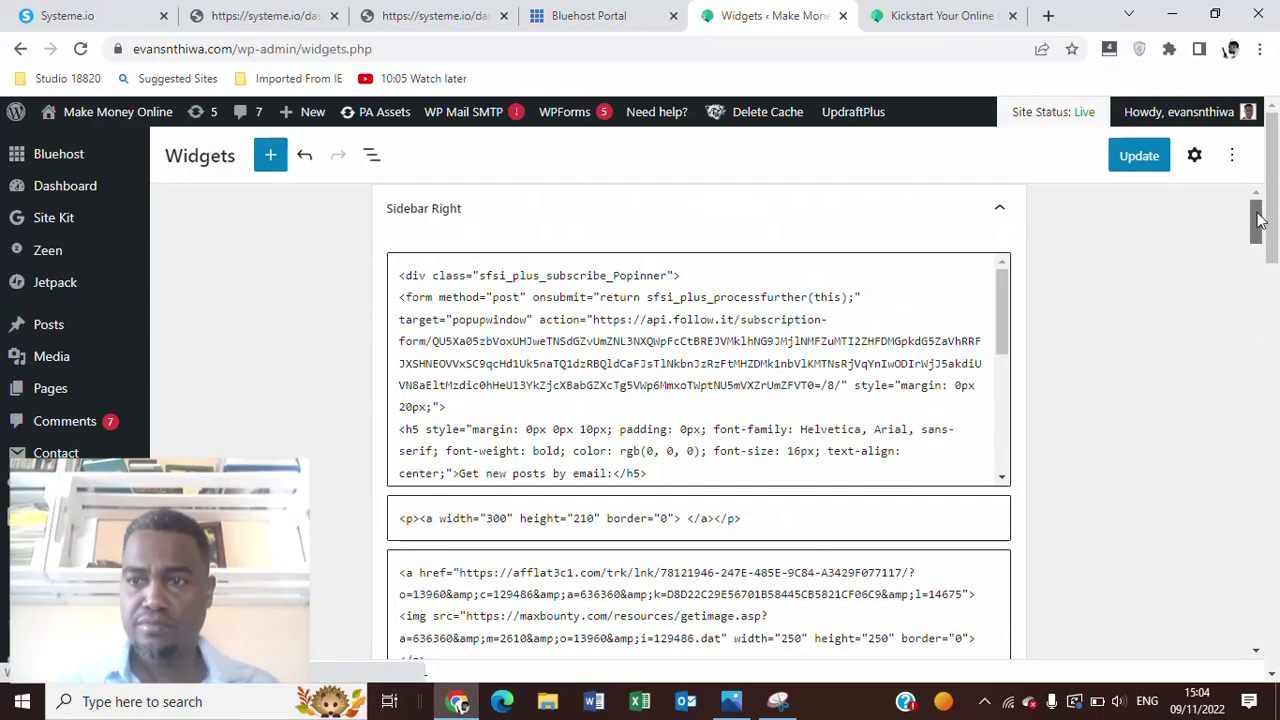
pyautogui.moveTo(110, 111)
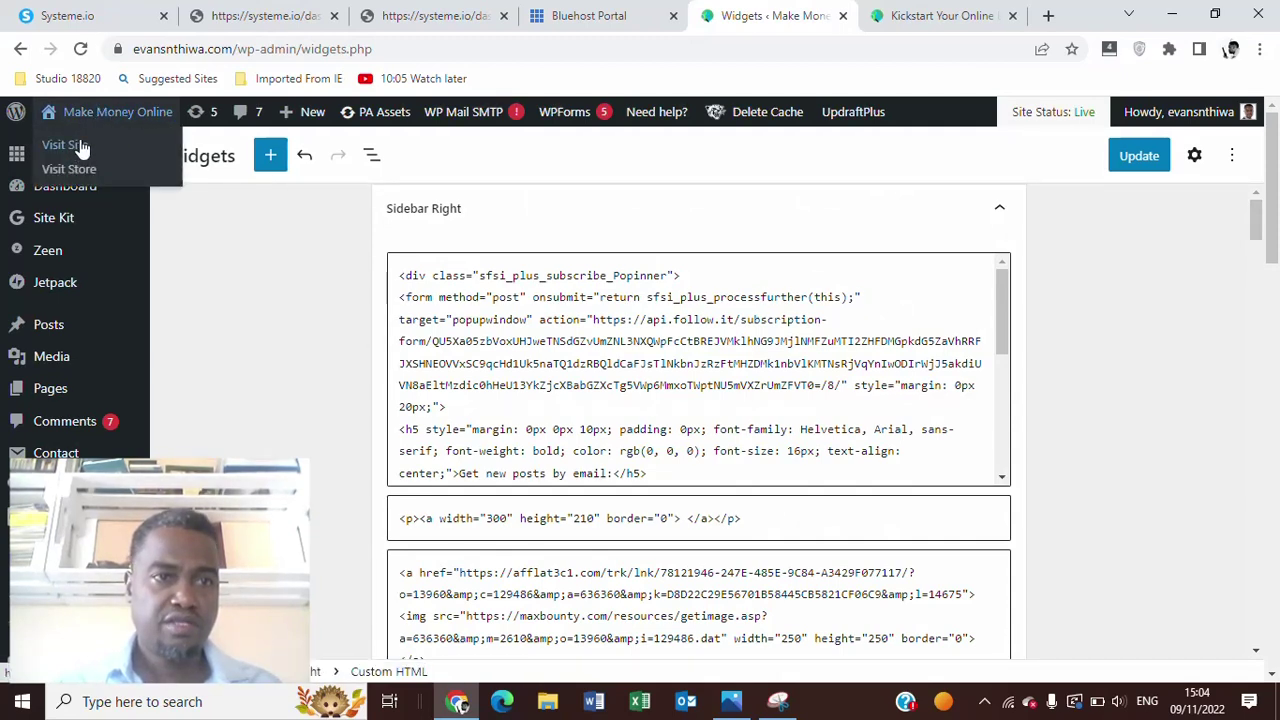
# Open the Customizer's Footer One widget area and delete its old script.
pyautogui.click(73, 152)
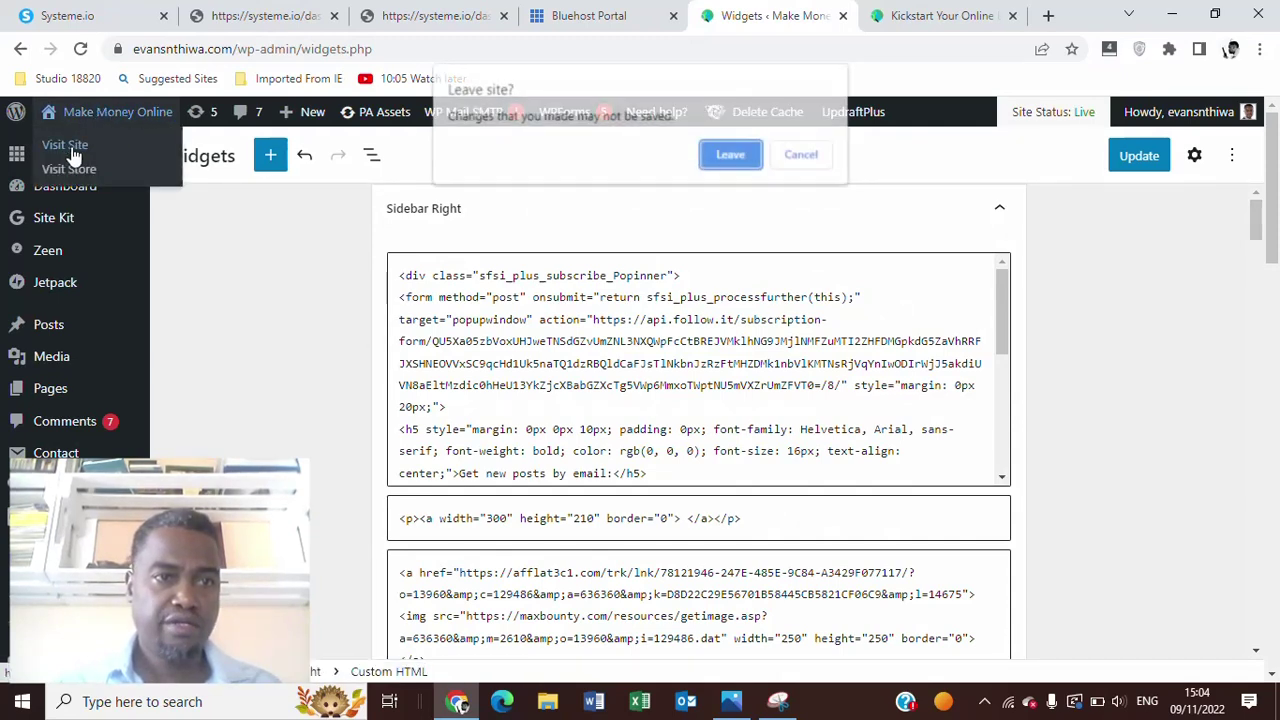
pyautogui.click(731, 157)
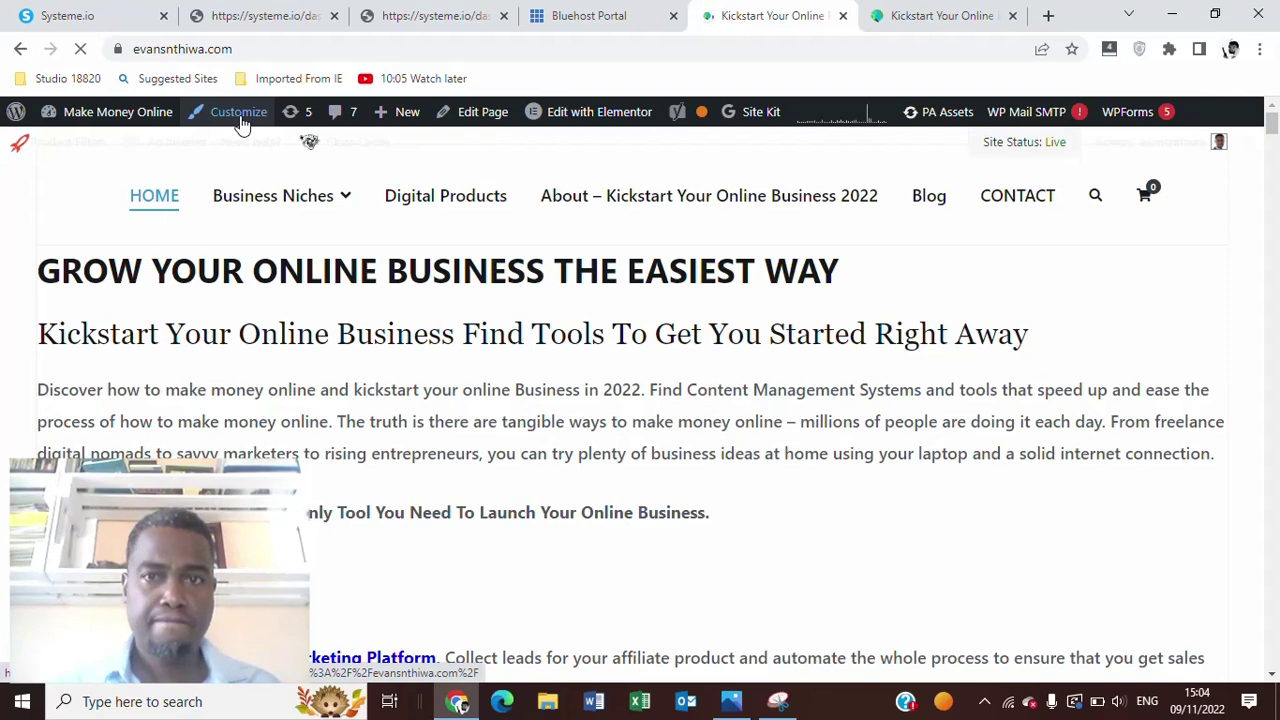
pyautogui.click(240, 118)
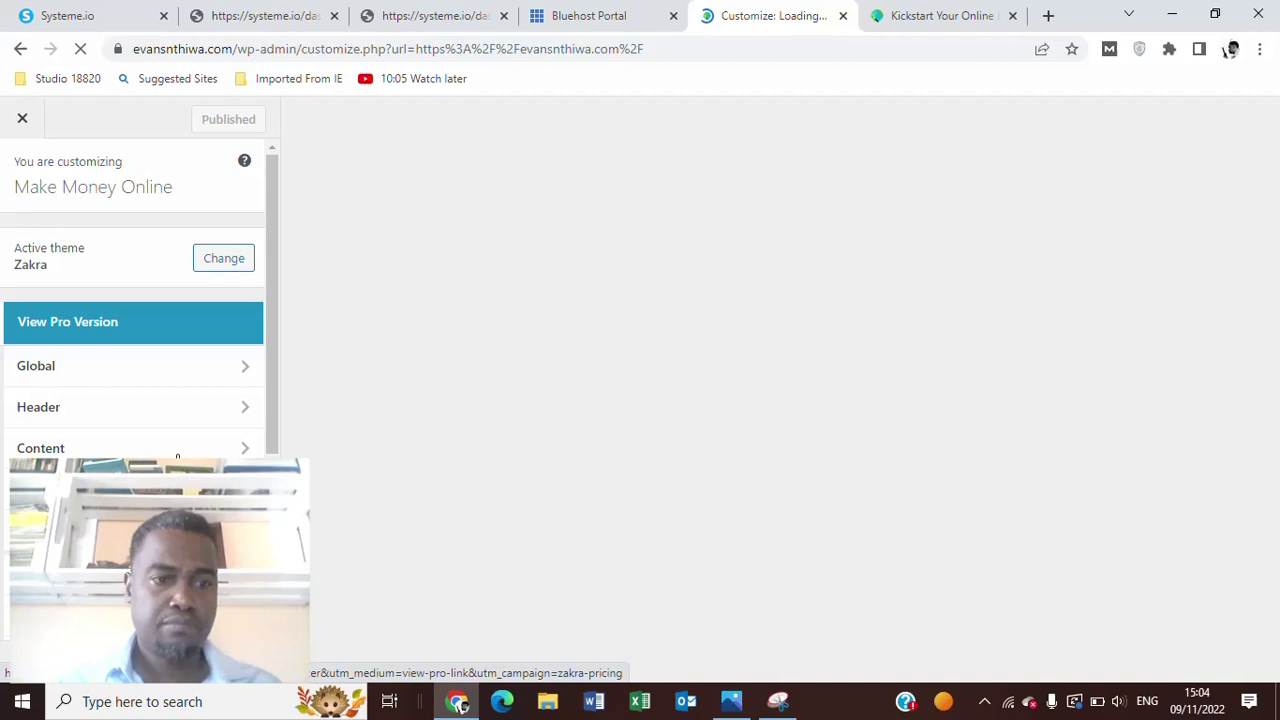
pyautogui.moveTo(271, 335); pyautogui.dragTo(273, 438)
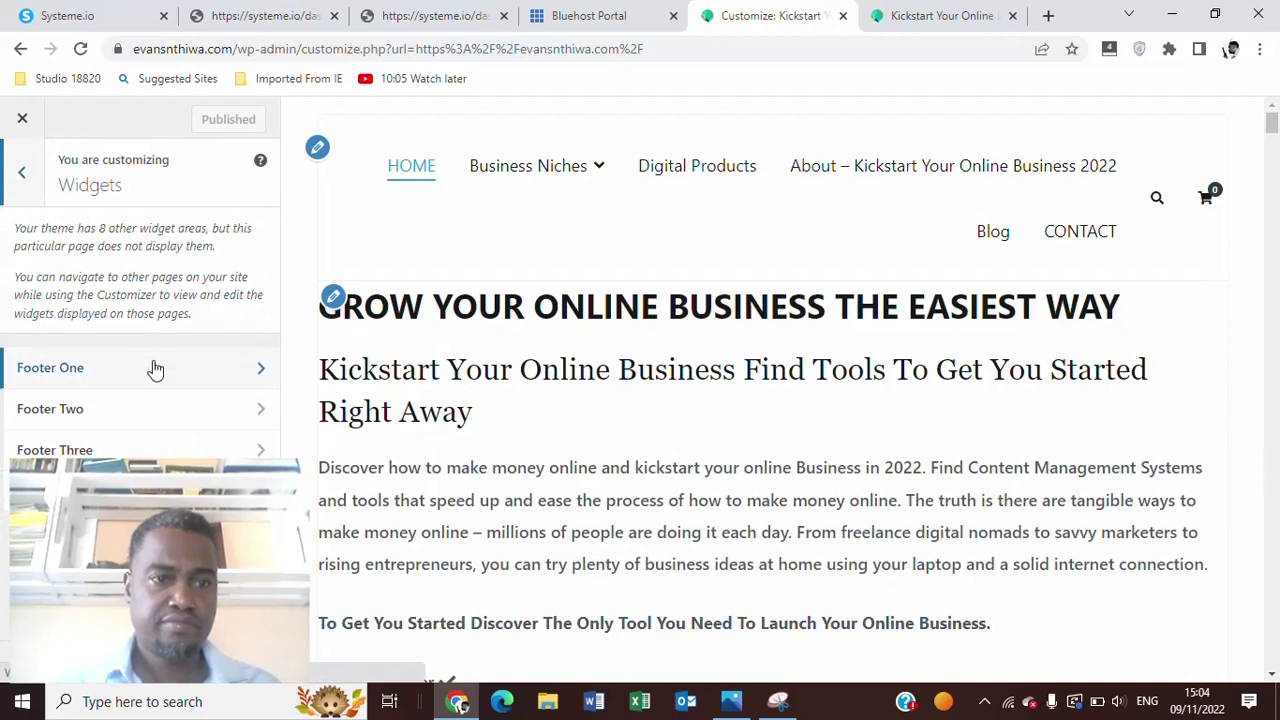
pyautogui.click(215, 377)
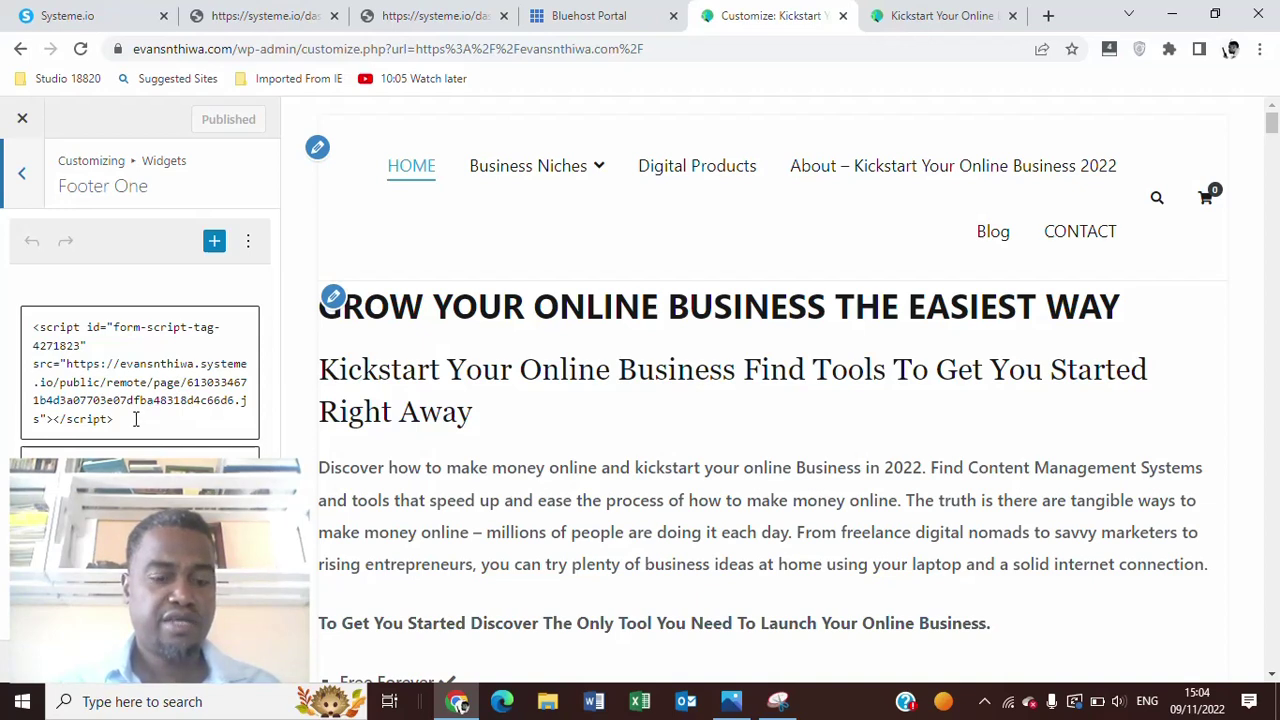
pyautogui.moveTo(116, 420); pyautogui.dragTo(30, 326)
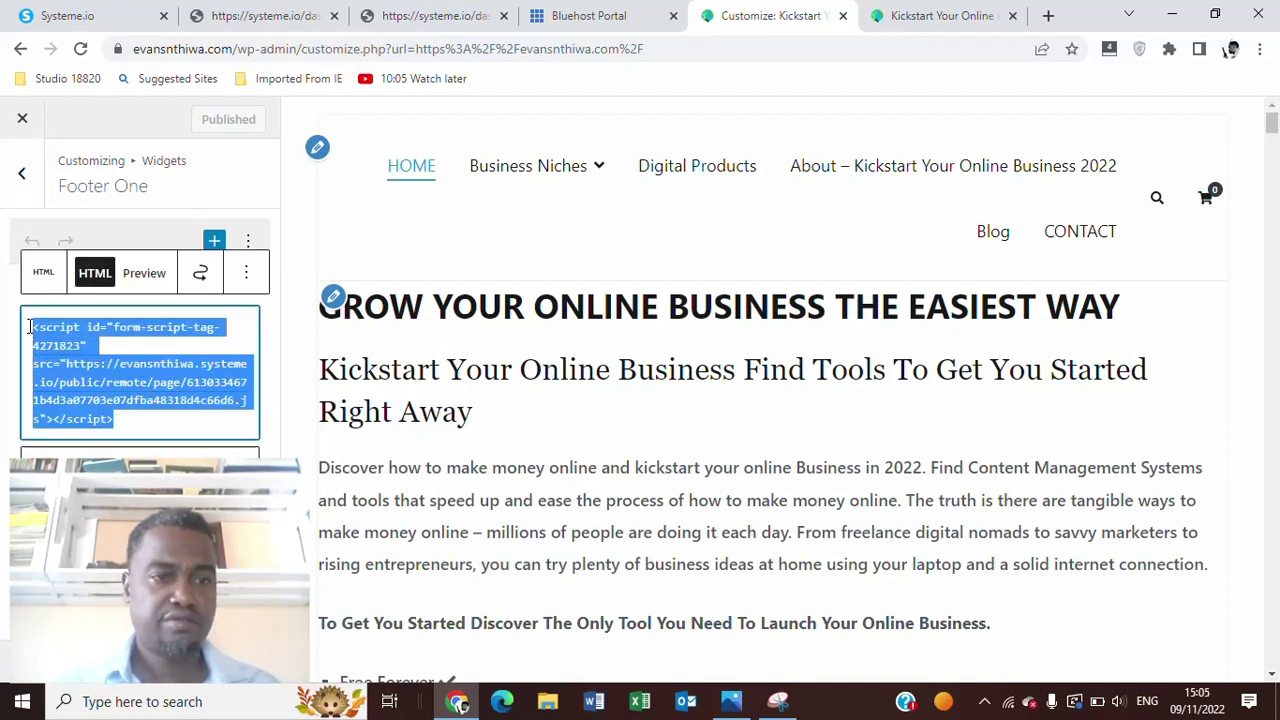
pyautogui.press('BackSpace')
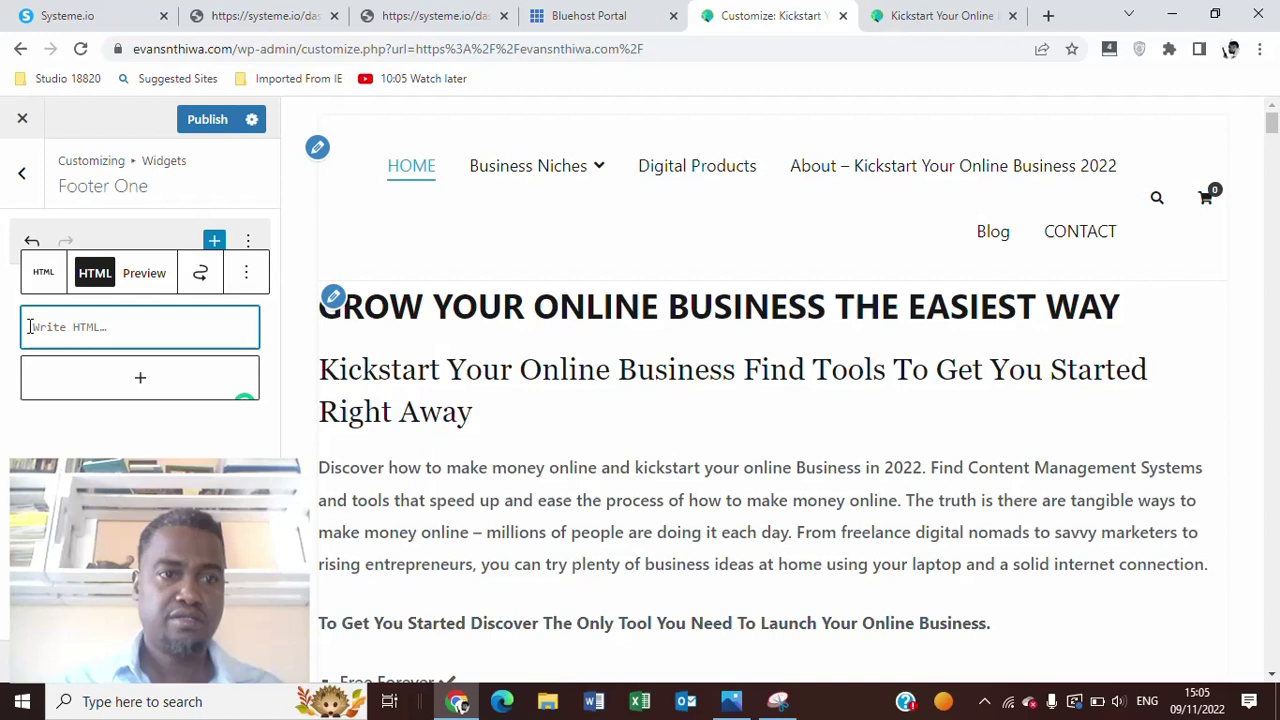
# Paste the freshly copied systeme.io popup script into Footer One and publish.
pyautogui.click(100, 16)
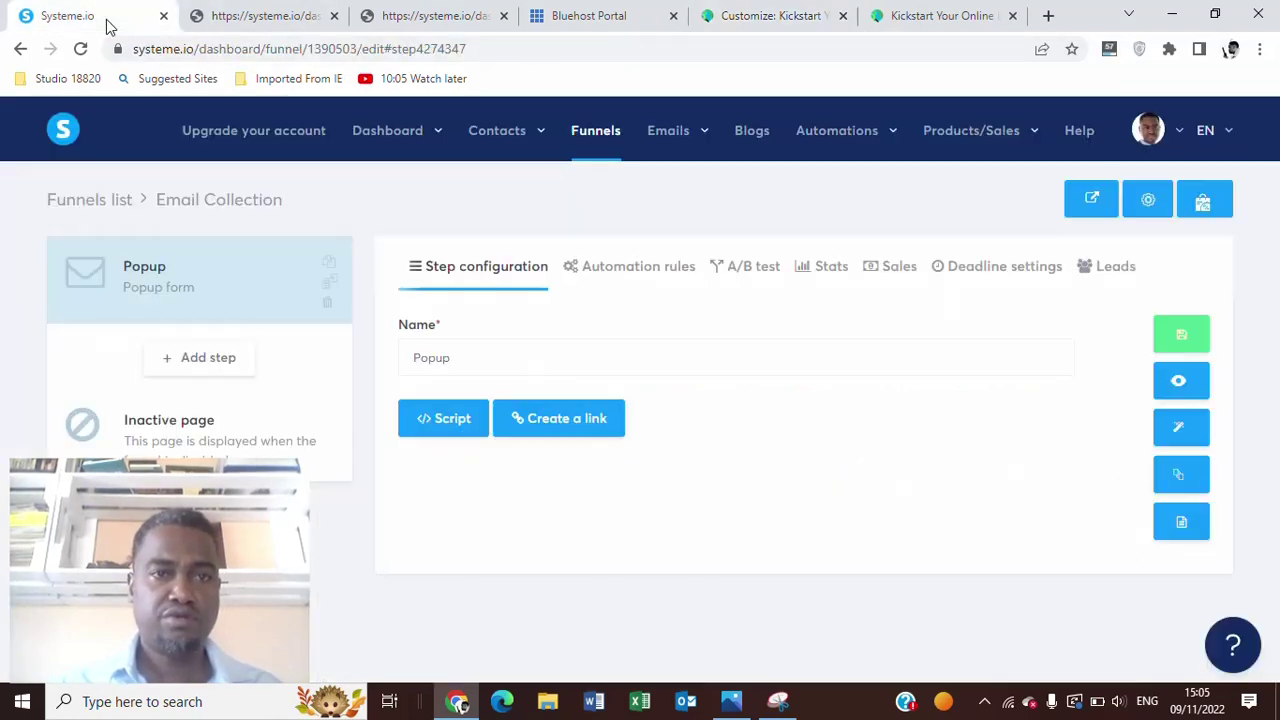
pyautogui.click(443, 420)
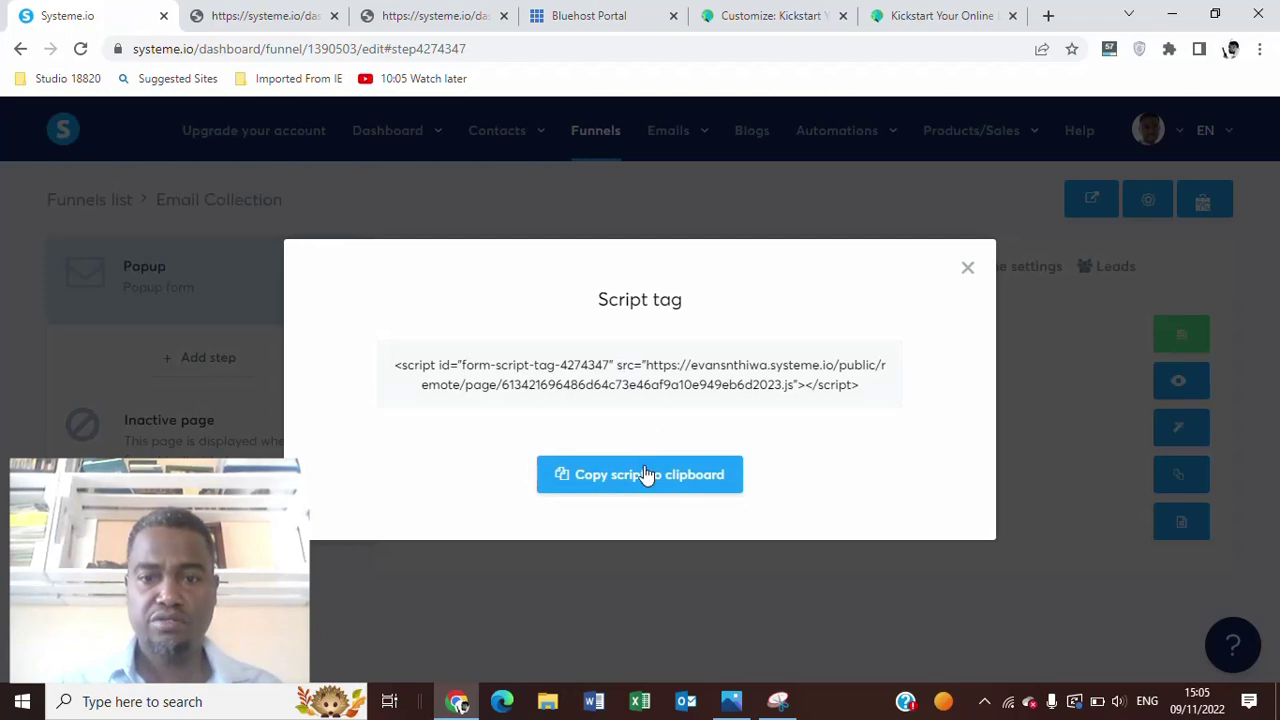
pyautogui.click(646, 474)
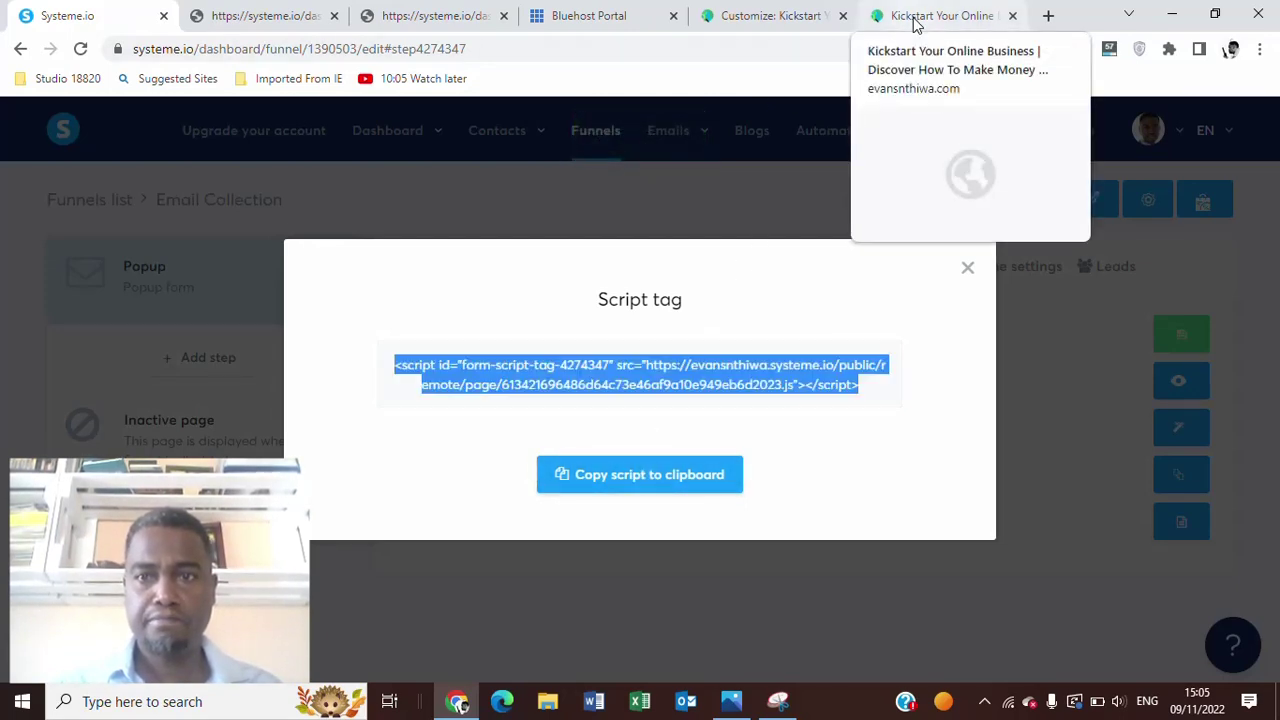
pyautogui.click(797, 22)
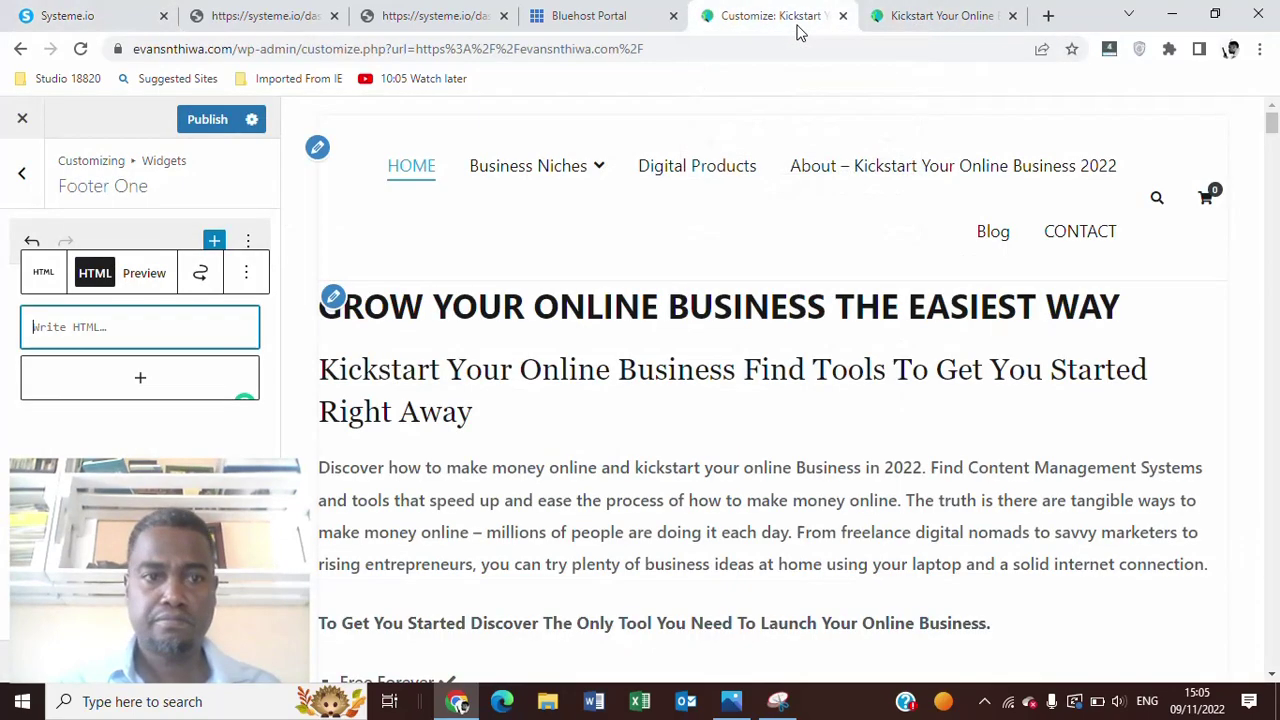
pyautogui.rightClick(101, 326)
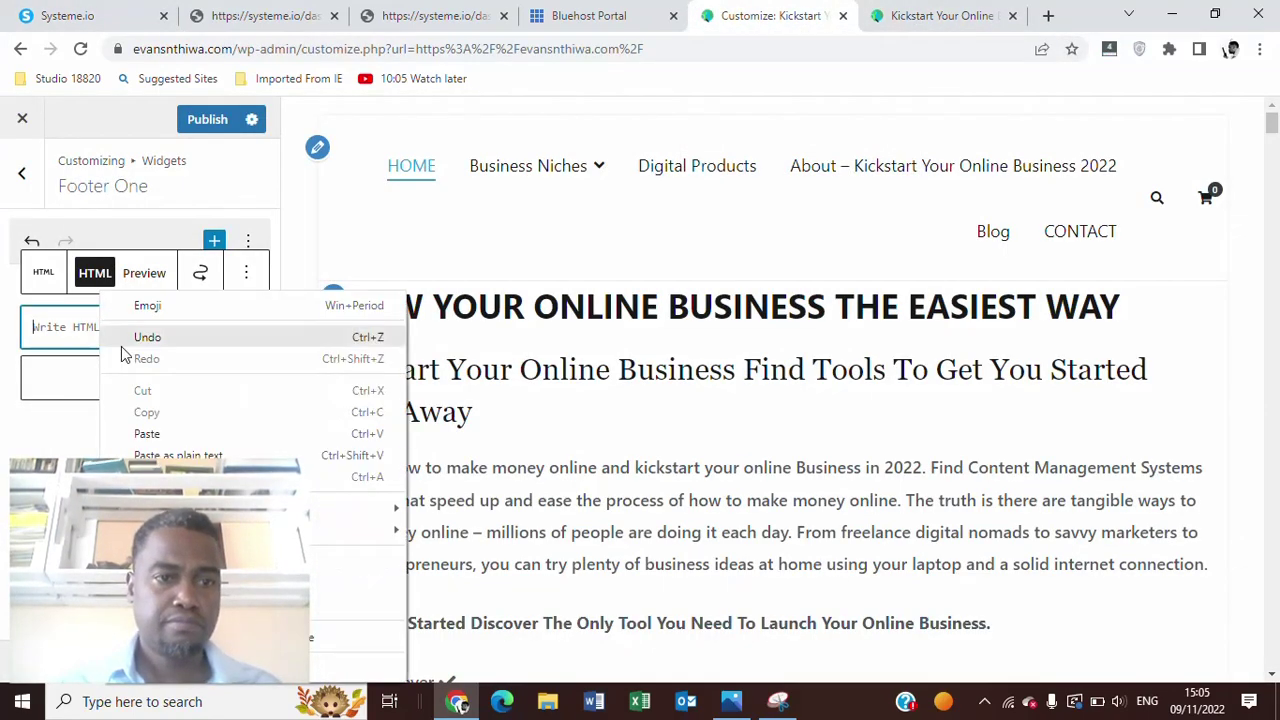
pyautogui.click(181, 431)
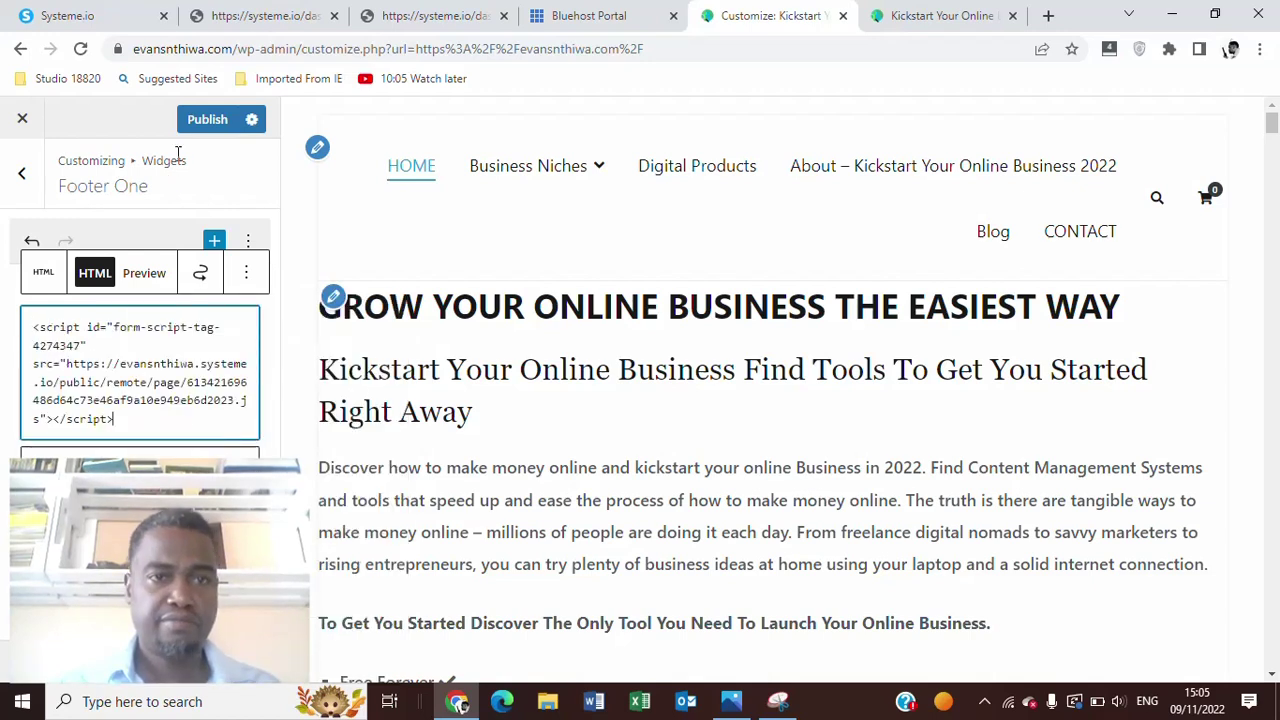
pyautogui.click(205, 131)
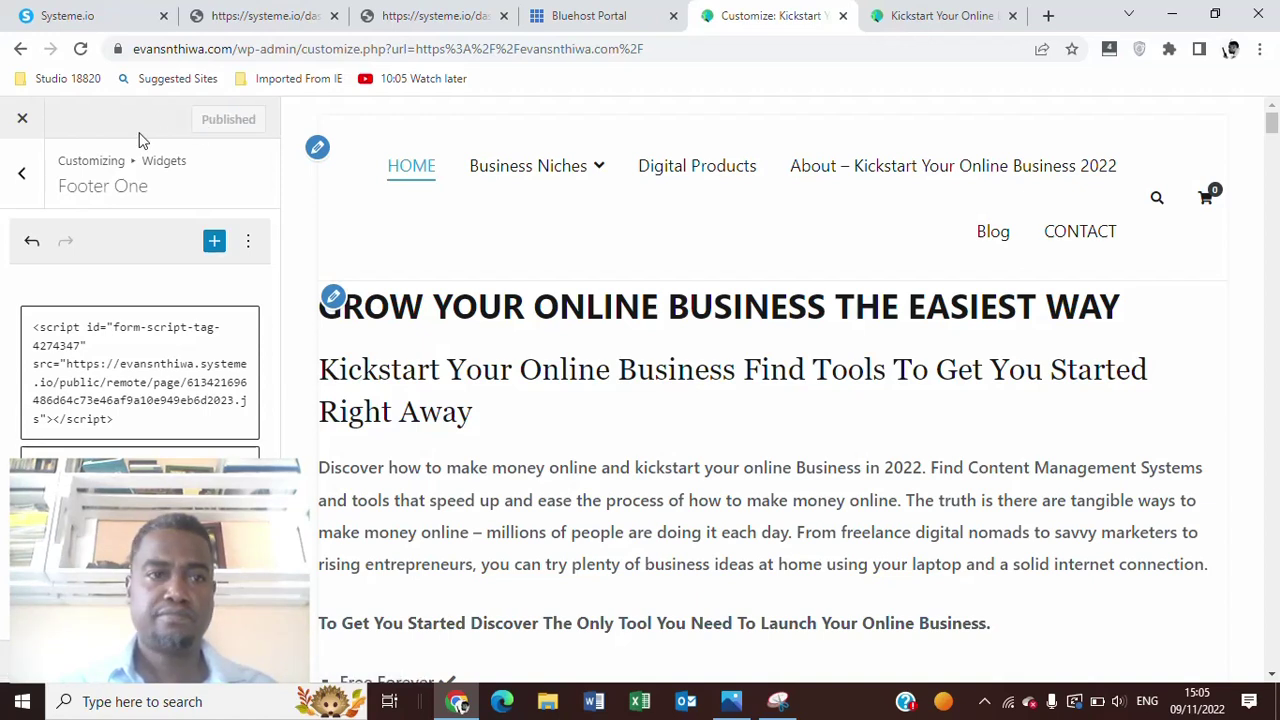
# Close the customizer and load evansnthiwa.com in a new Chrome window to see the popup.
pyautogui.click(23, 124)
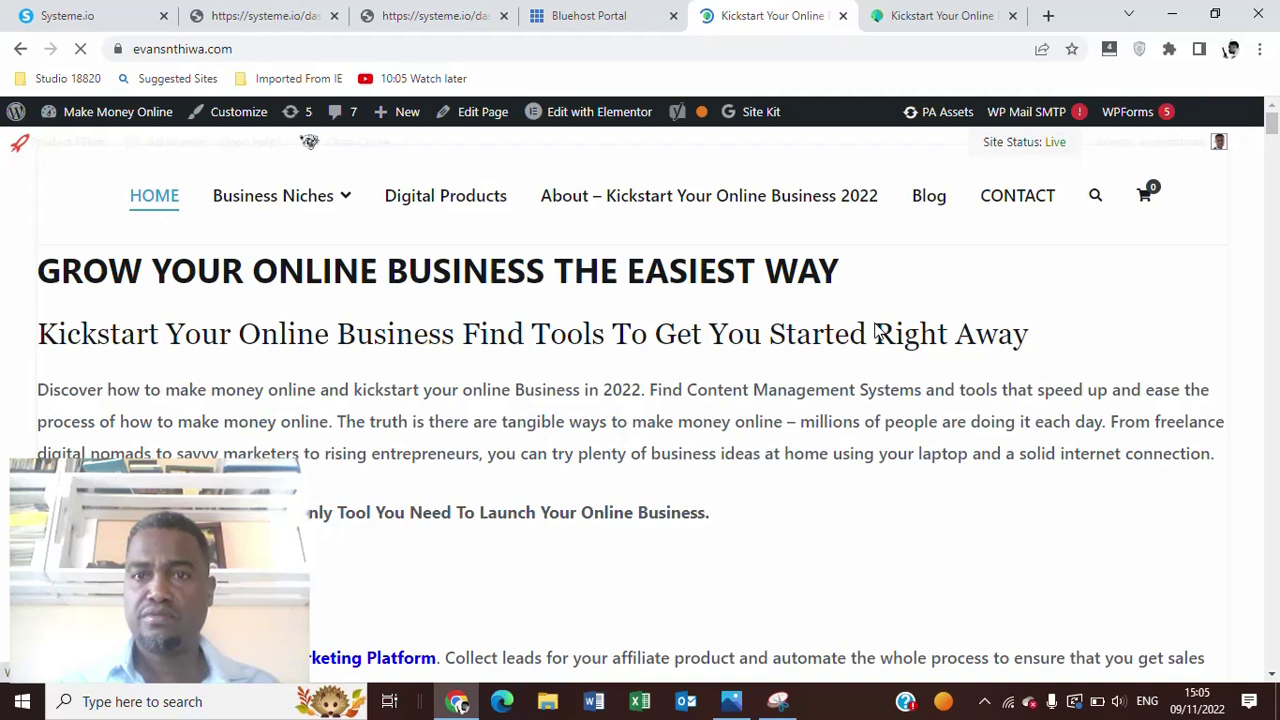
pyautogui.click(1048, 15)
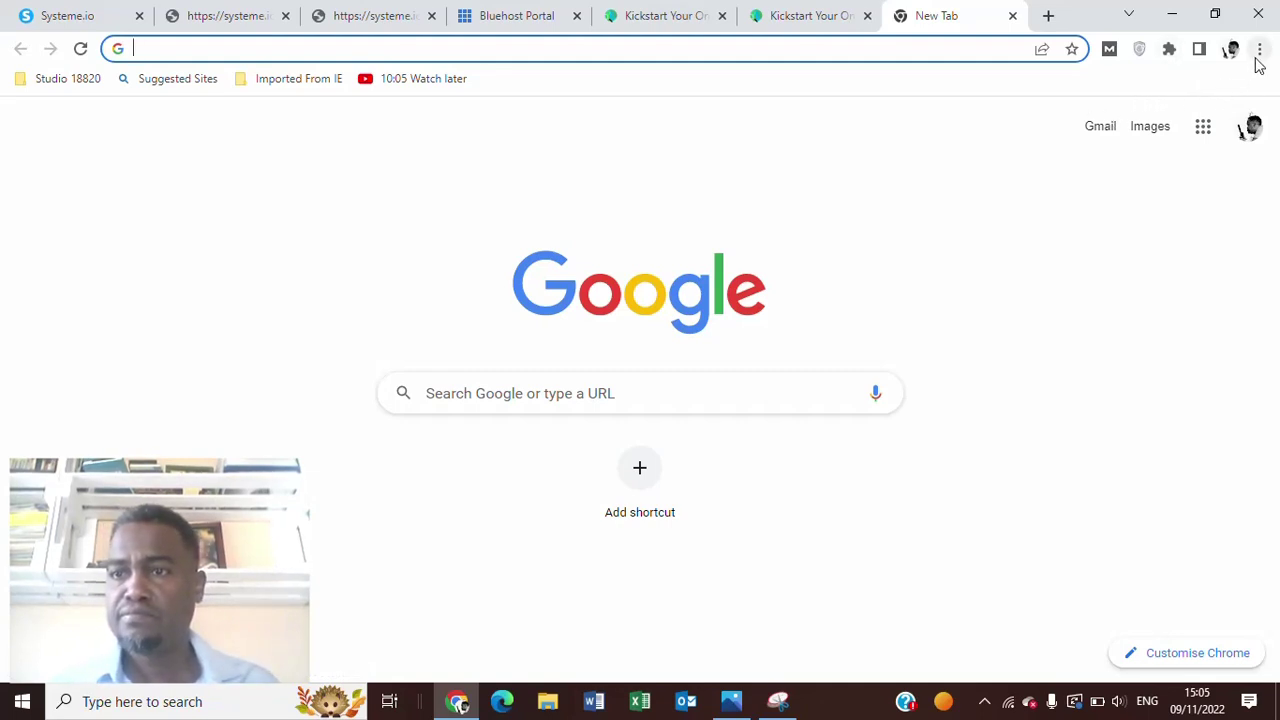
pyautogui.click(1257, 56)
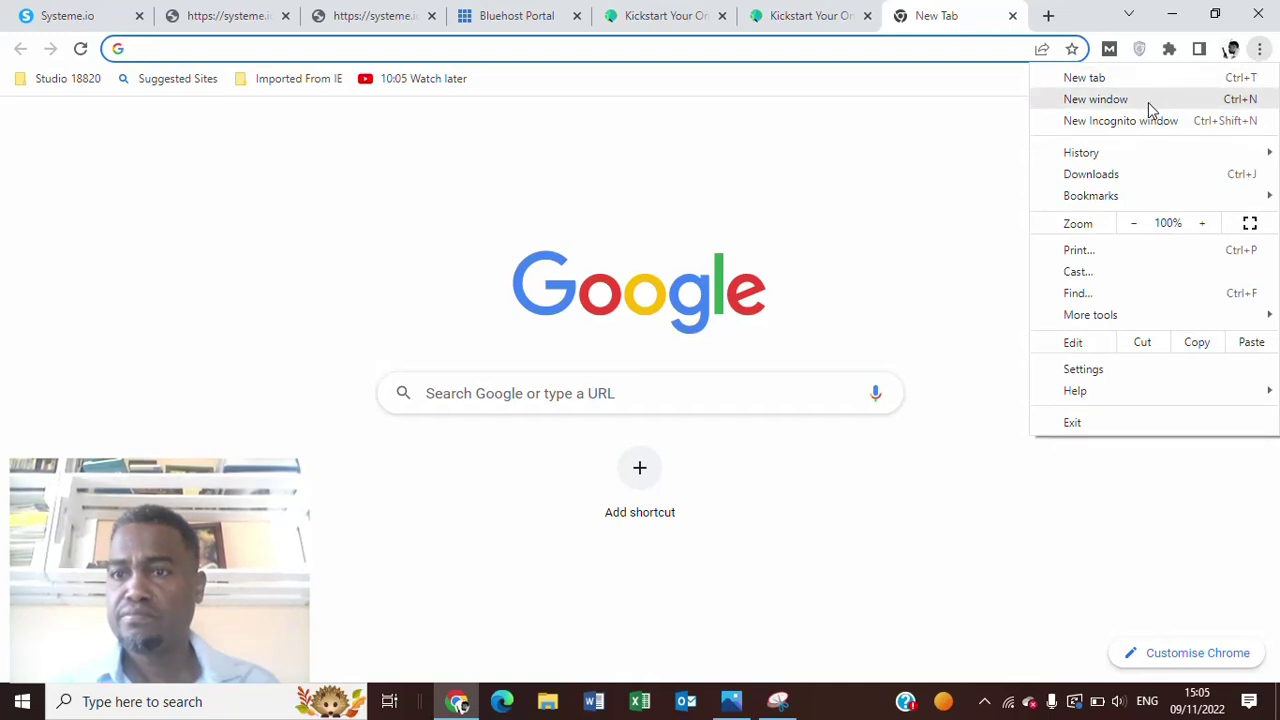
pyautogui.click(1148, 102)
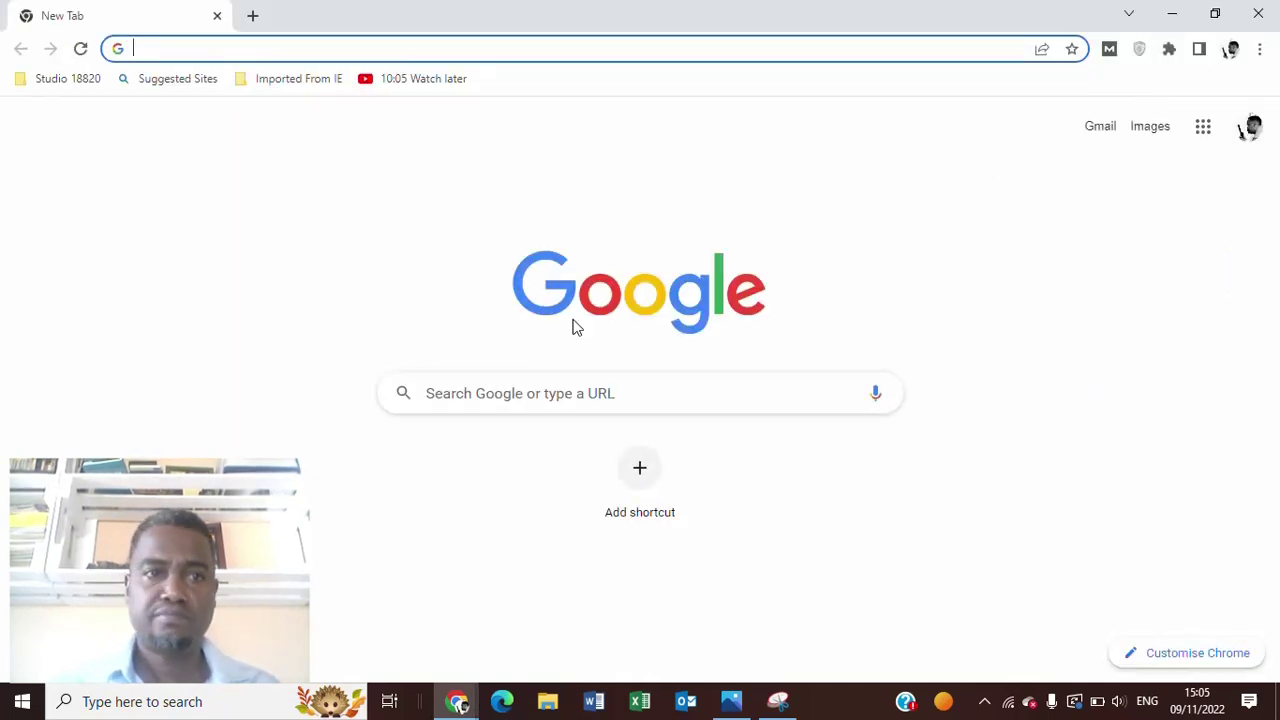
pyautogui.click(498, 393)
pyautogui.click(497, 430)
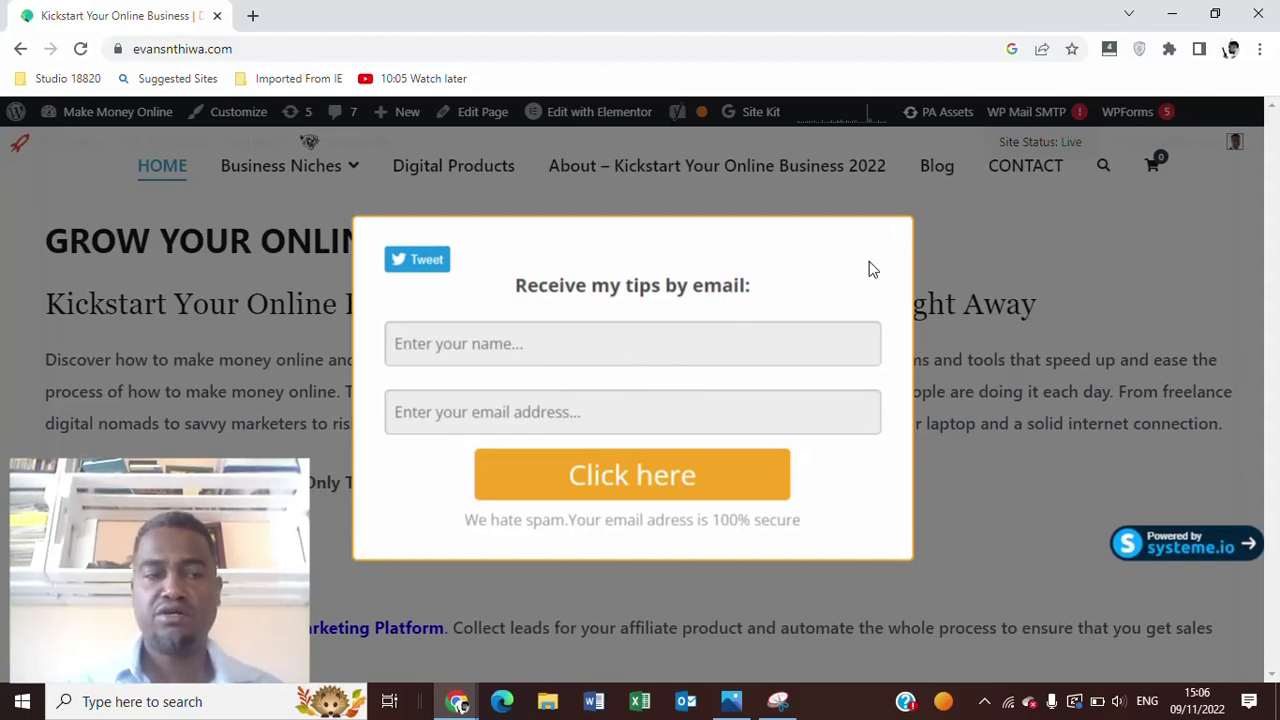
# Back in systeme.io, close the Script tag dialog and open the popup page in the editor.
pyautogui.click(1172, 14)
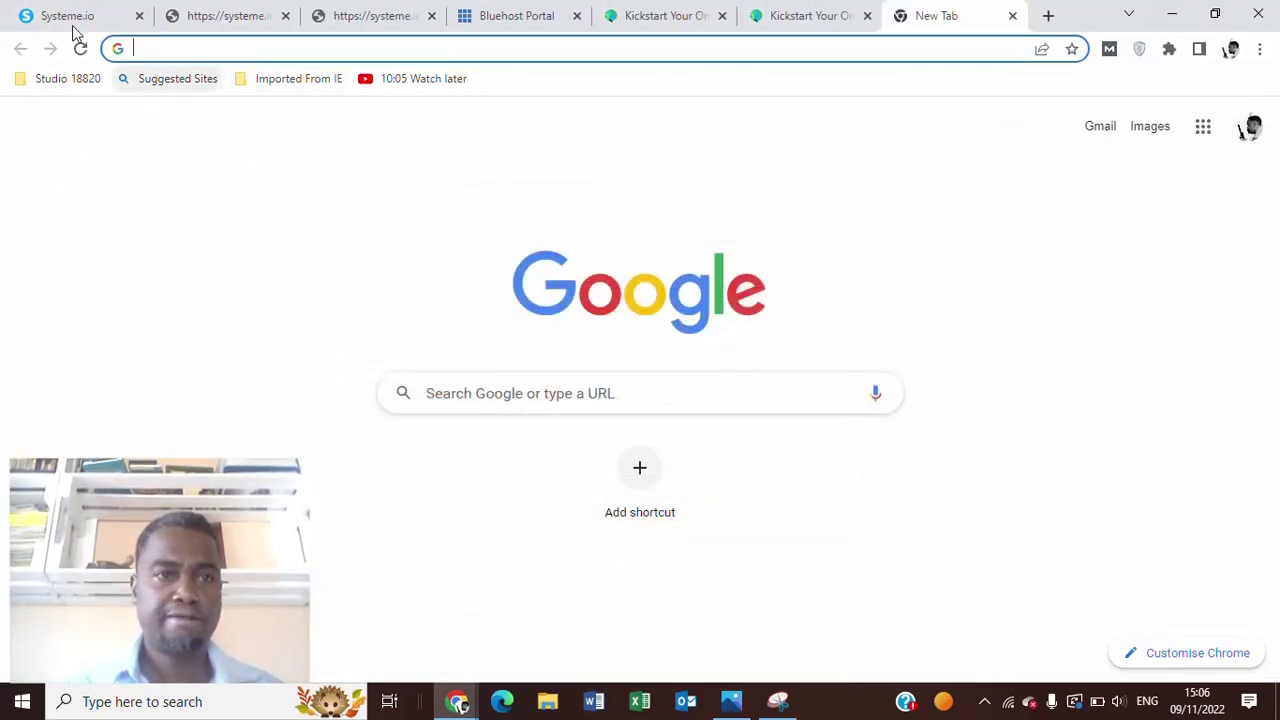
pyautogui.click(74, 18)
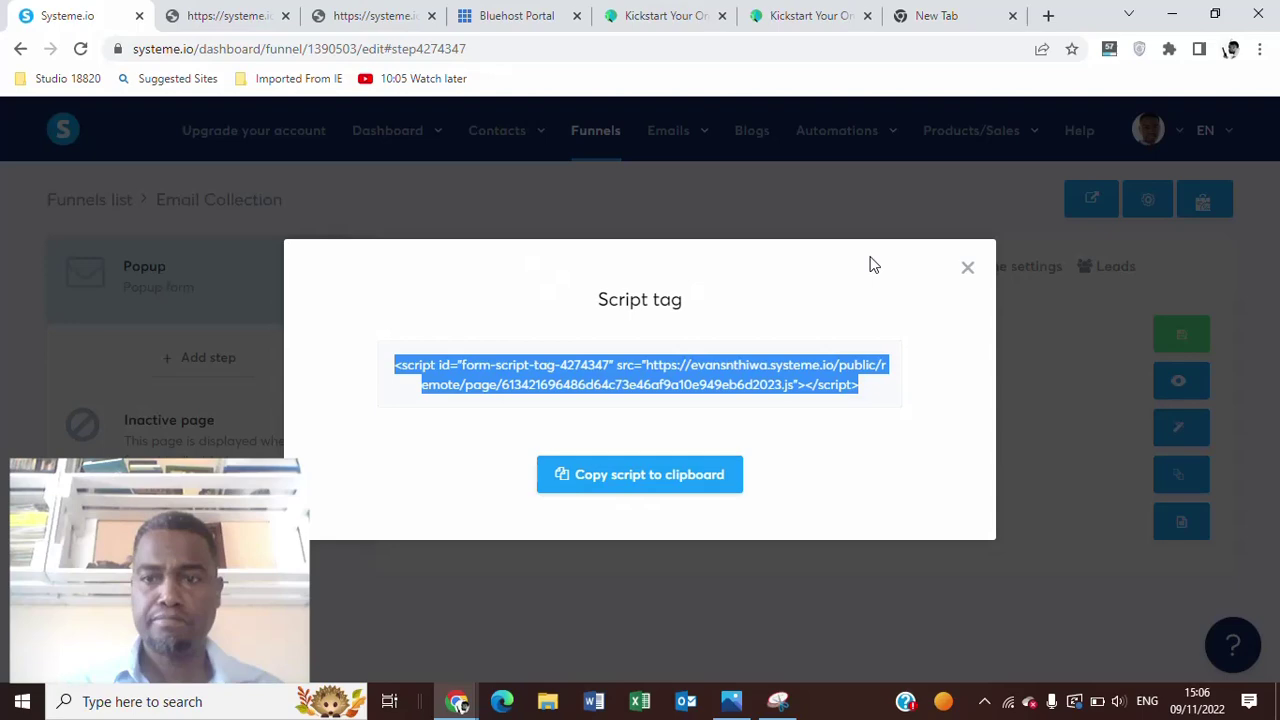
pyautogui.click(967, 267)
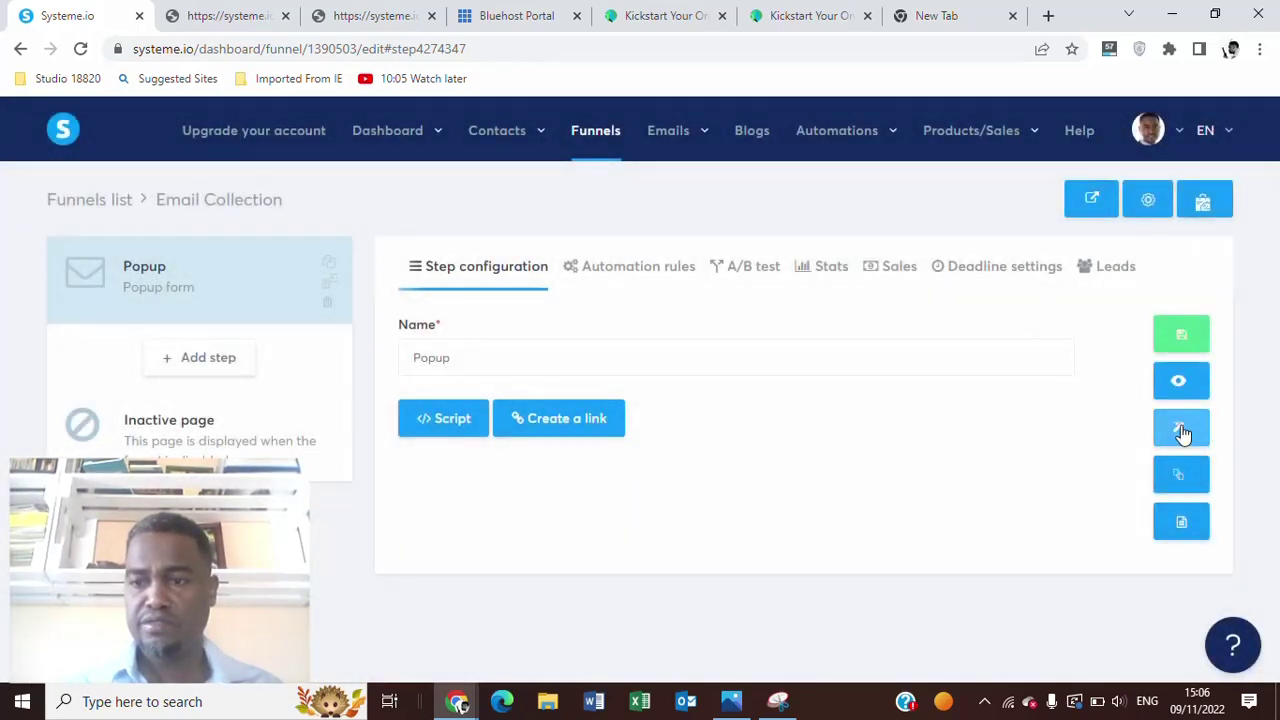
pyautogui.click(1181, 432)
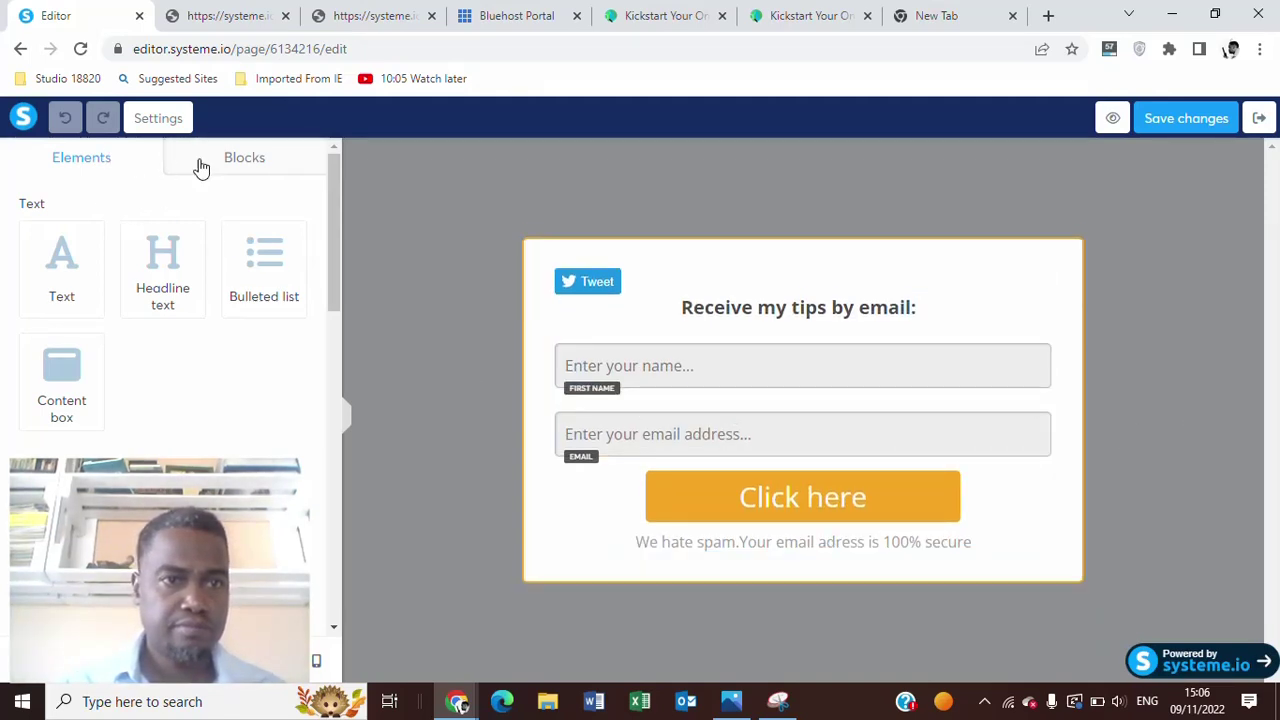
# Turn Show close button ON, set the default font to Oswald, save, and exit the editor.
pyautogui.click(165, 122)
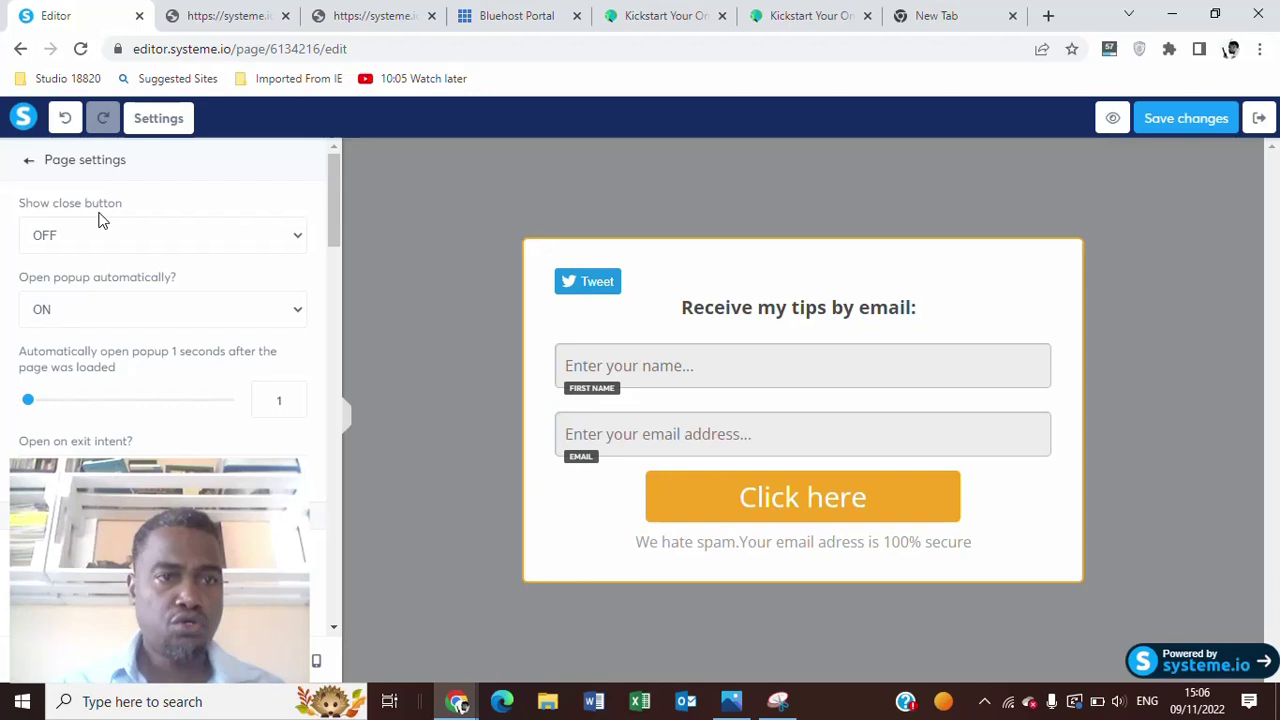
pyautogui.click(297, 237)
pyautogui.click(257, 274)
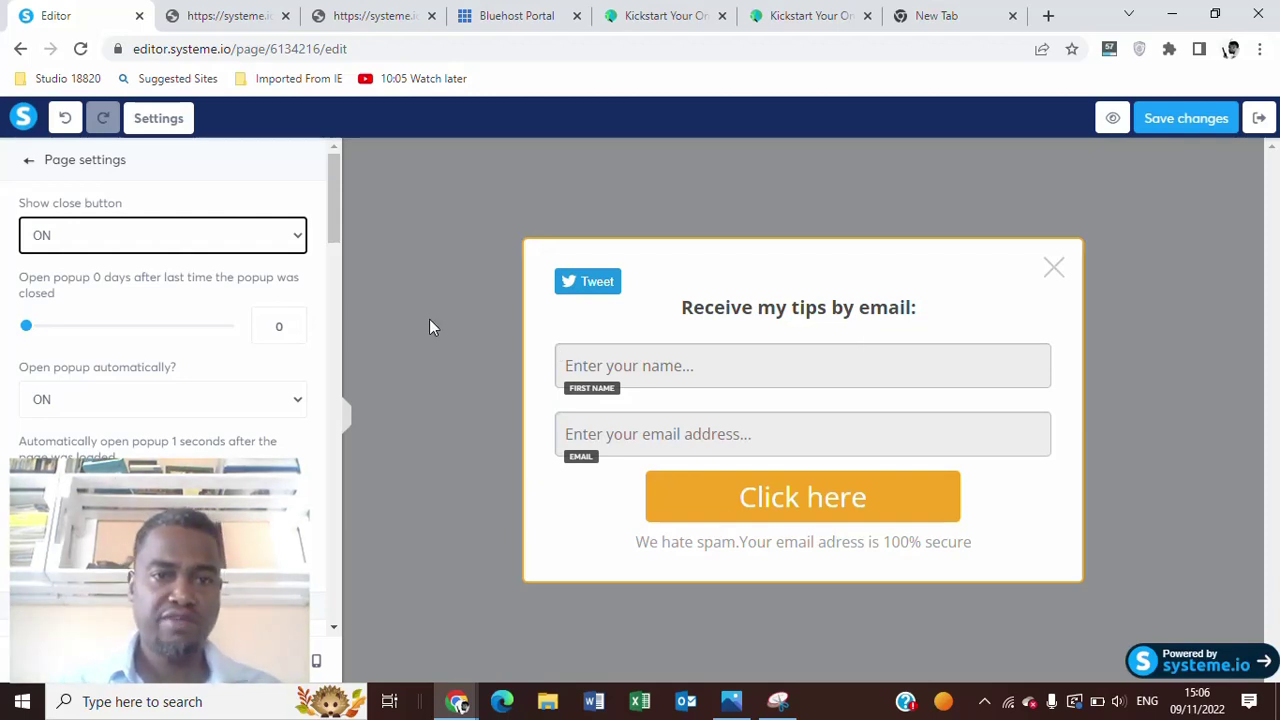
pyautogui.moveTo(331, 220)
pyautogui.mouseDown()
pyautogui.moveTo(336, 368)
pyautogui.moveTo(335, 283)
pyautogui.mouseUp()
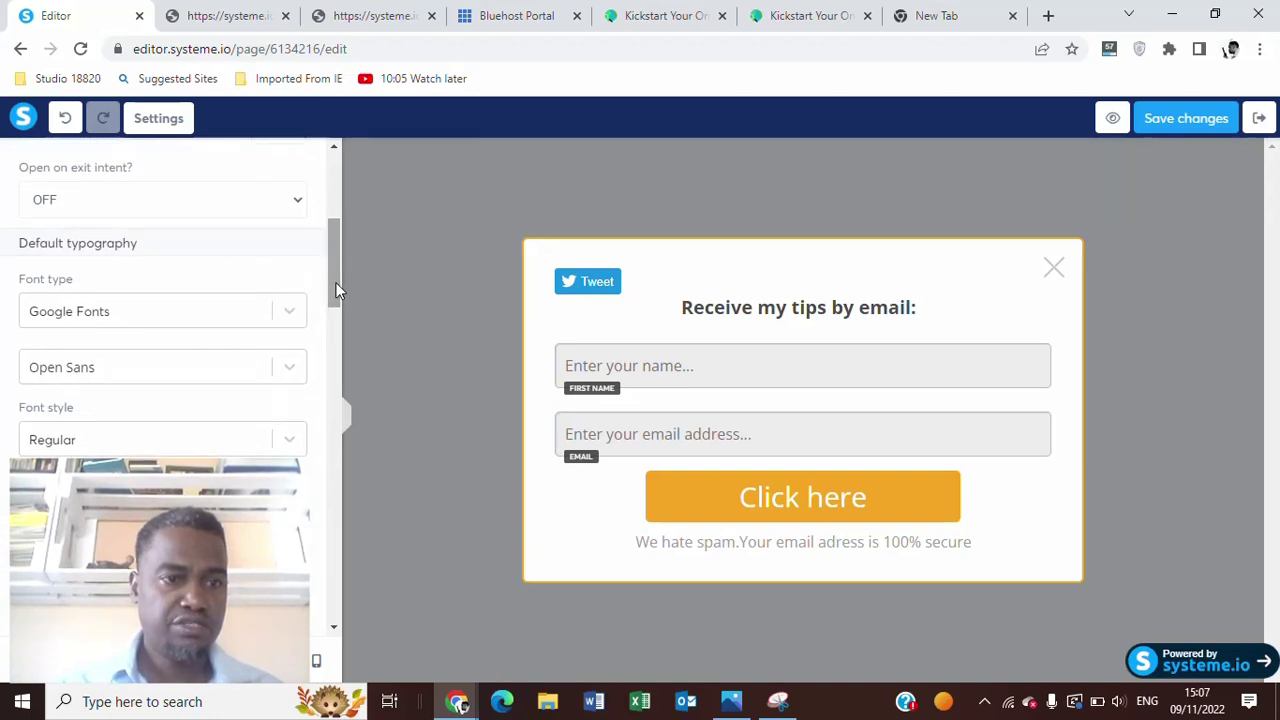
pyautogui.click(289, 370)
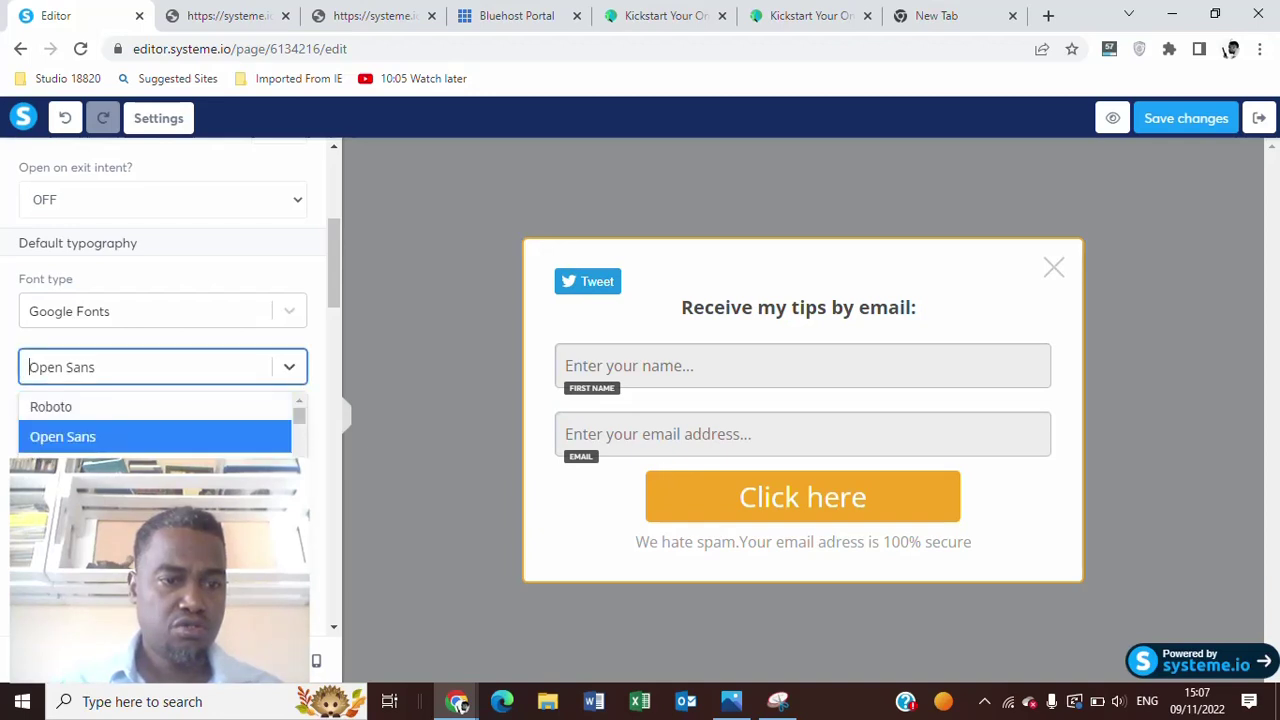
pyautogui.click(100, 526)
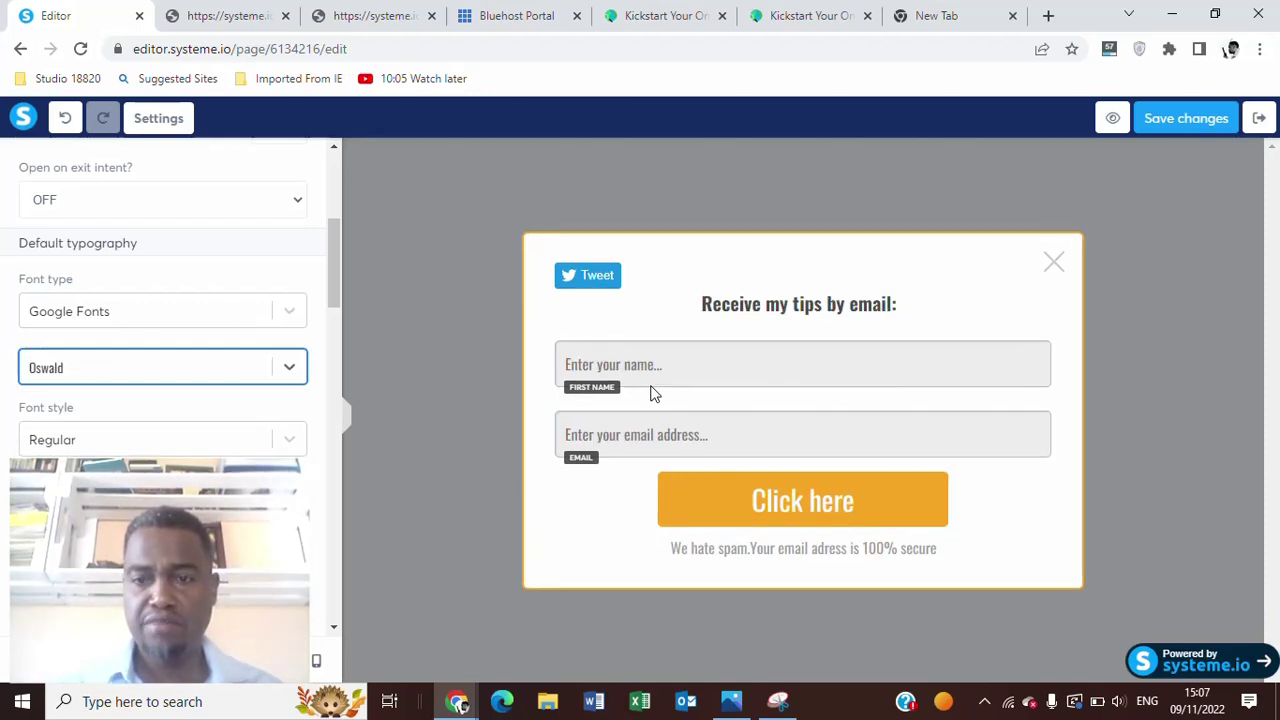
pyautogui.click(1179, 138)
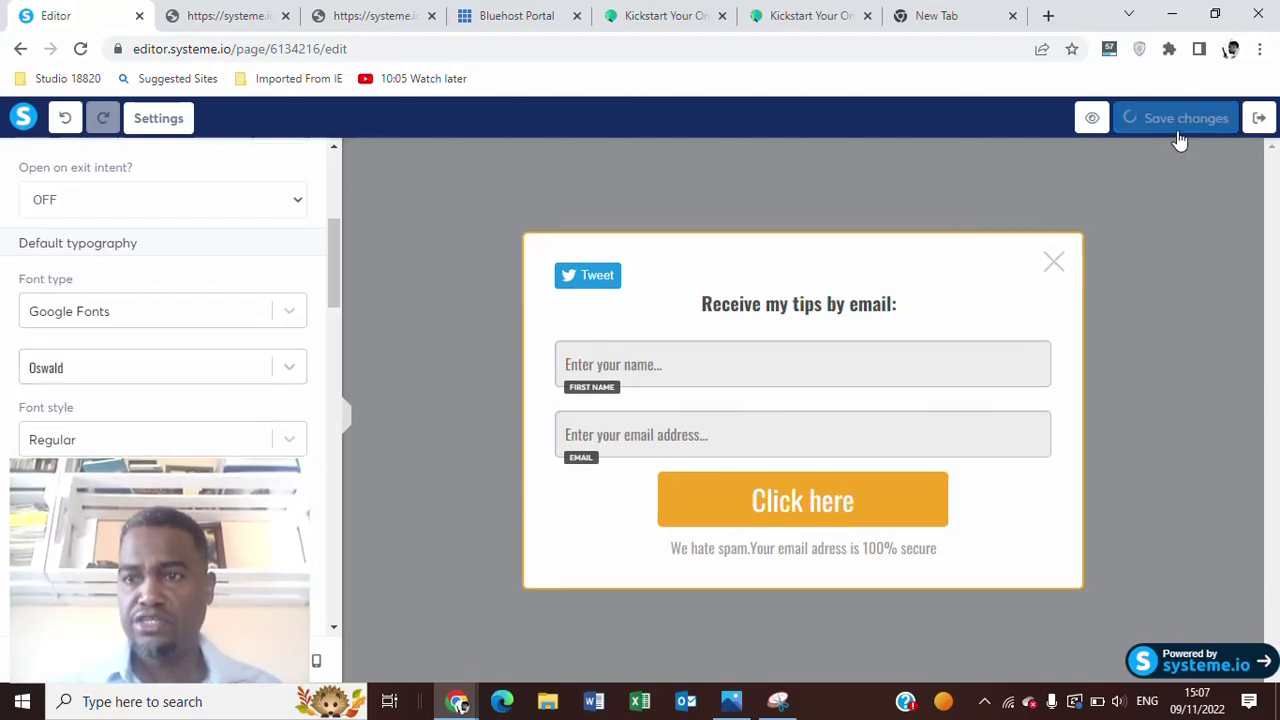
pyautogui.click(1259, 120)
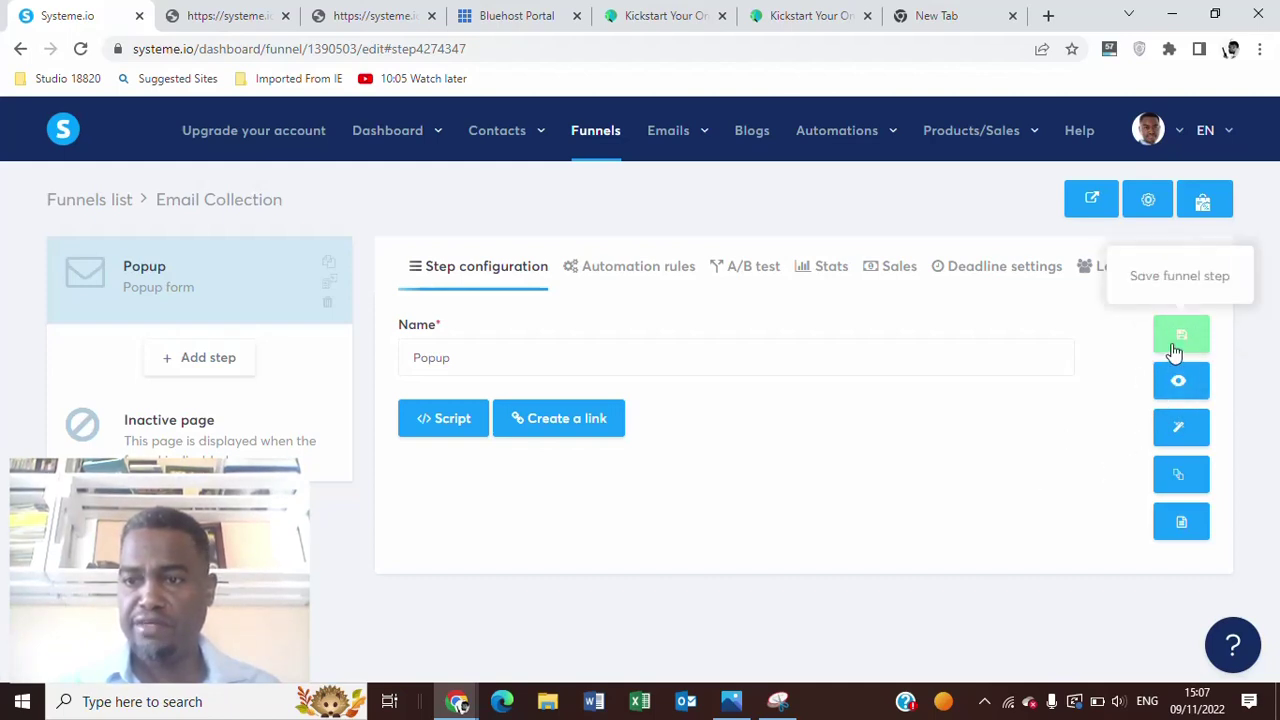
# Save the Popup funnel step and preview it, then move to the blank new tab.
pyautogui.click(1174, 345)
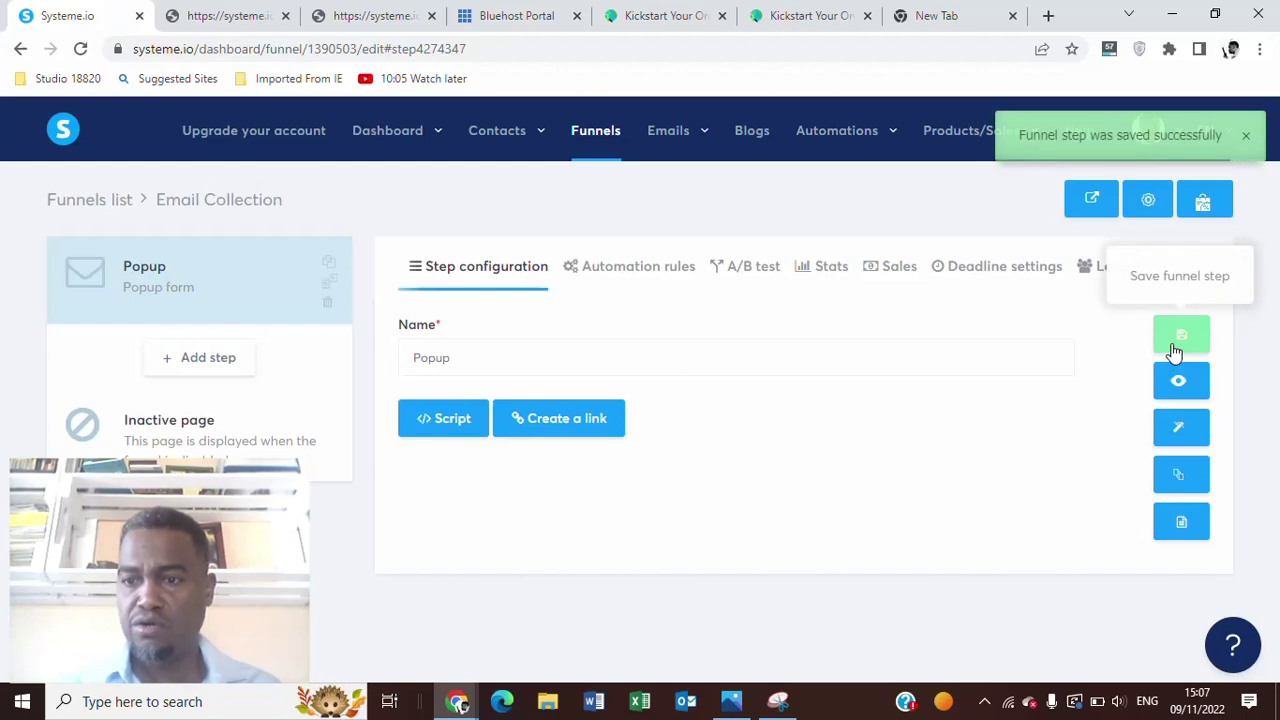
pyautogui.click(1180, 381)
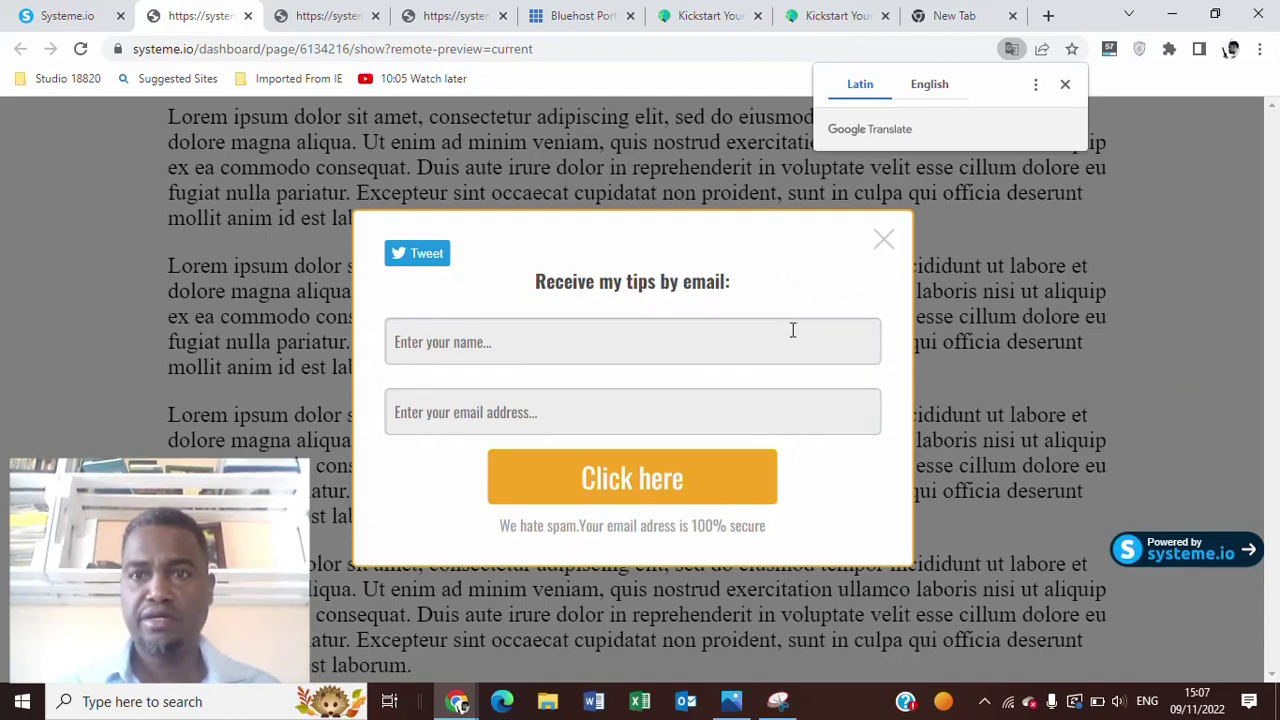
pyautogui.click(822, 18)
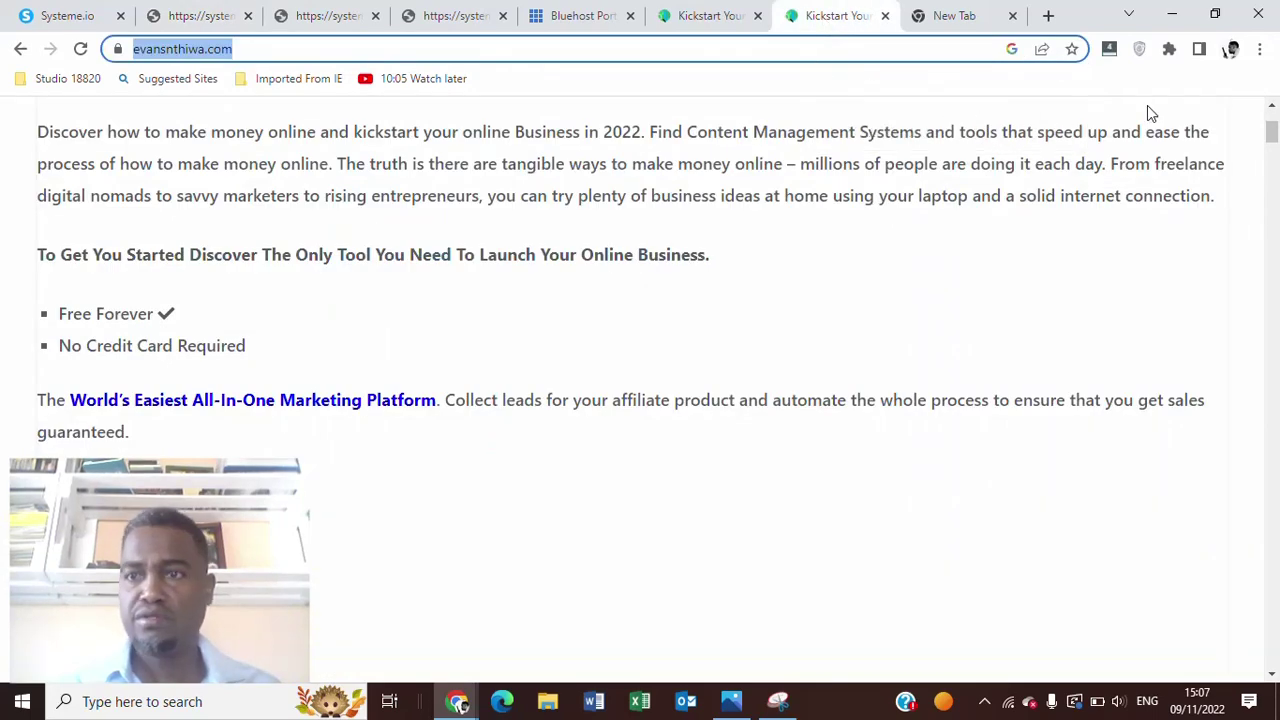
pyautogui.click(966, 18)
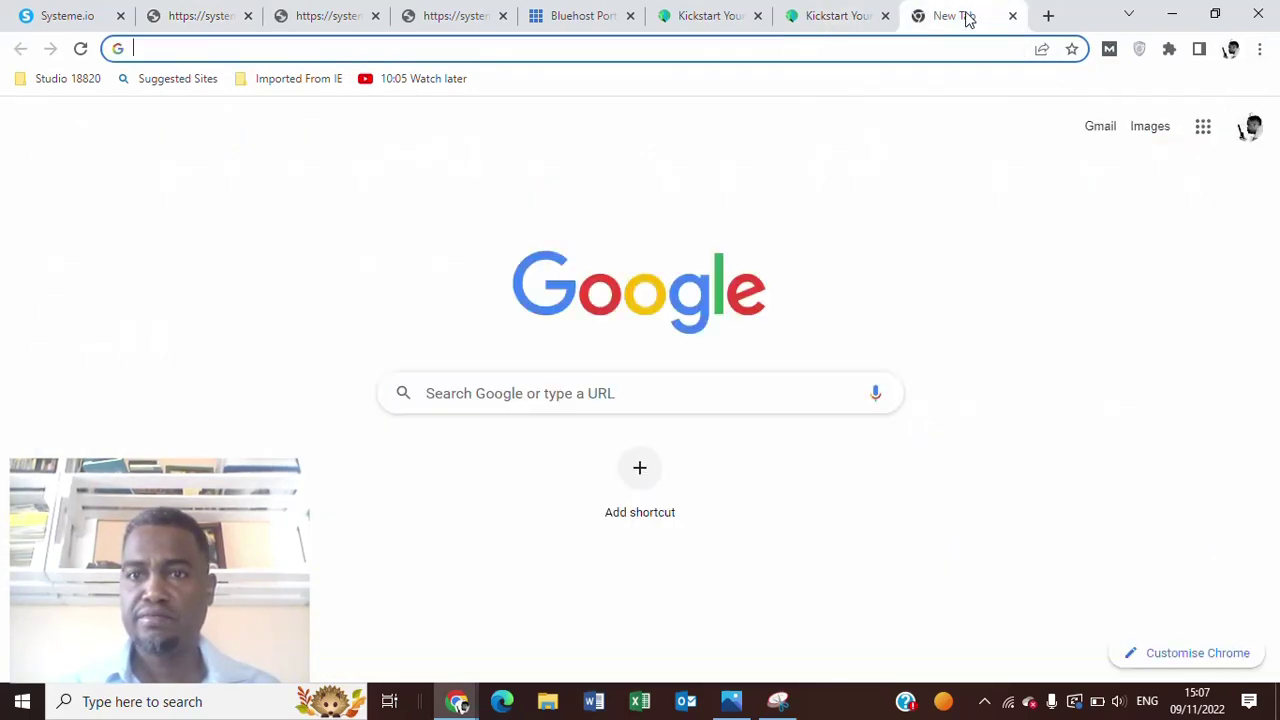
# Open evansnthiwa.com in an incognito window and click the popup's Tweet button.
pyautogui.click(885, 16)
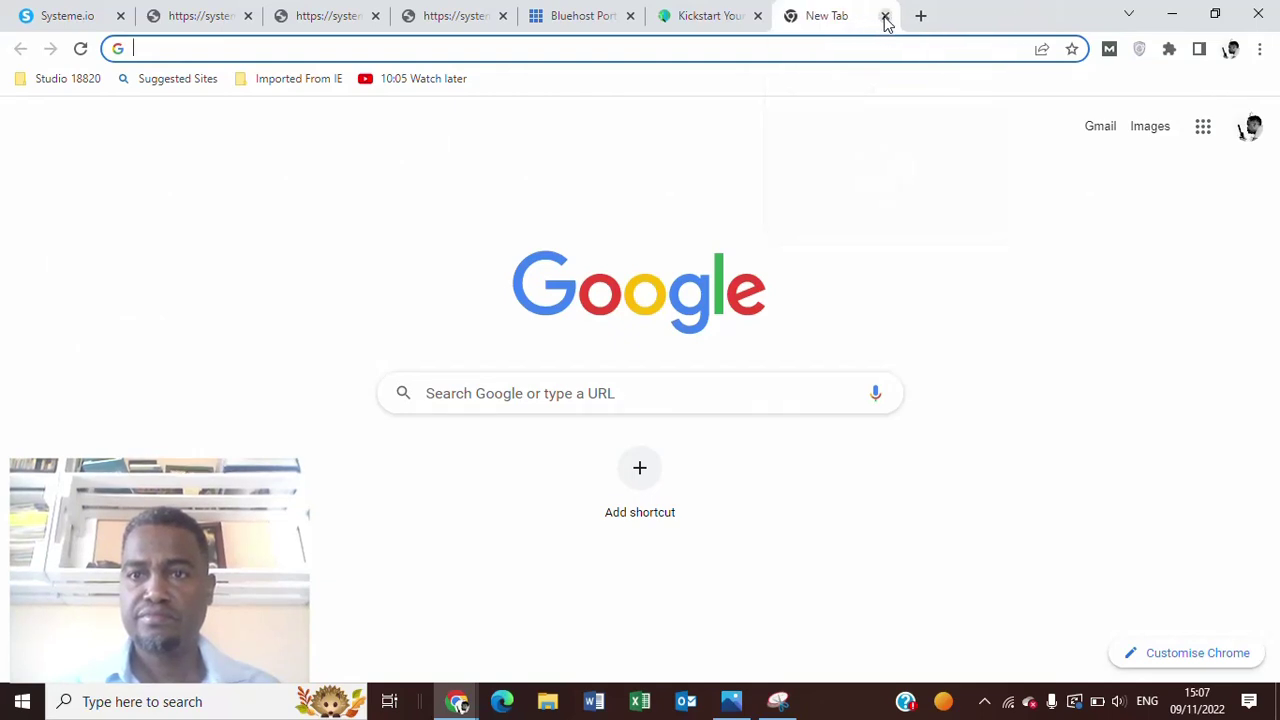
pyautogui.click(1259, 50)
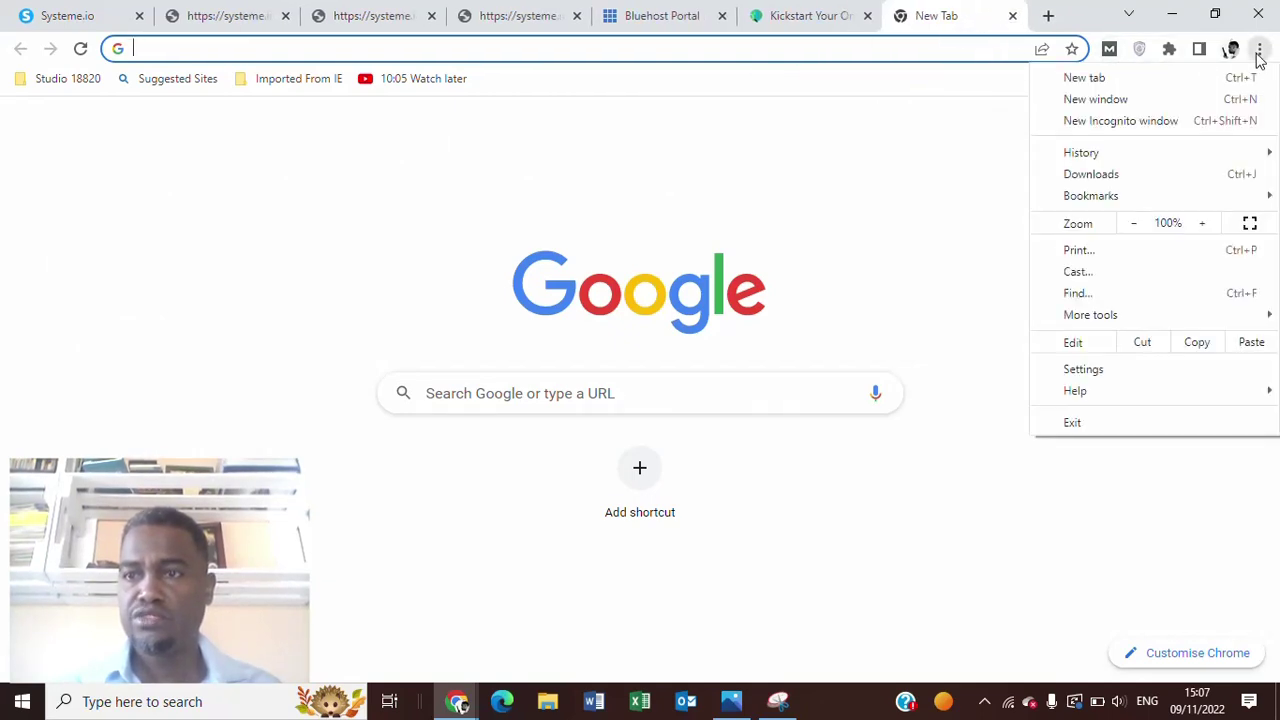
pyautogui.click(1133, 121)
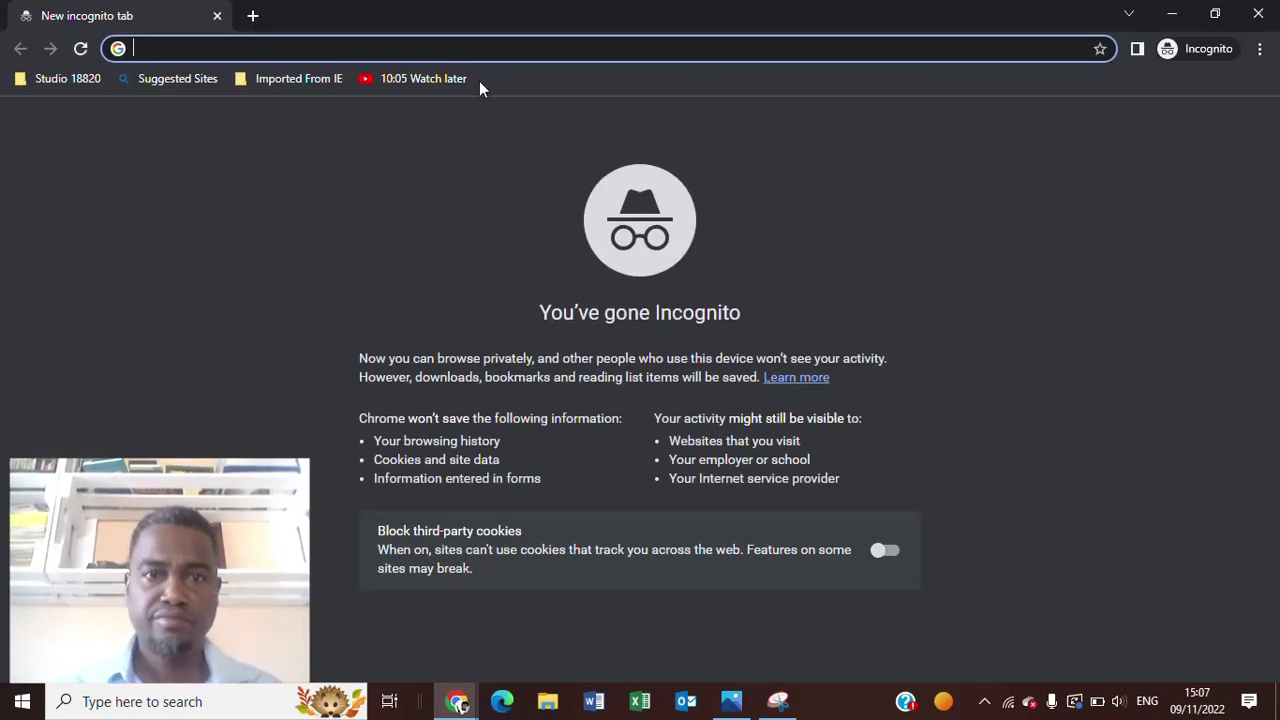
pyautogui.write('ev')
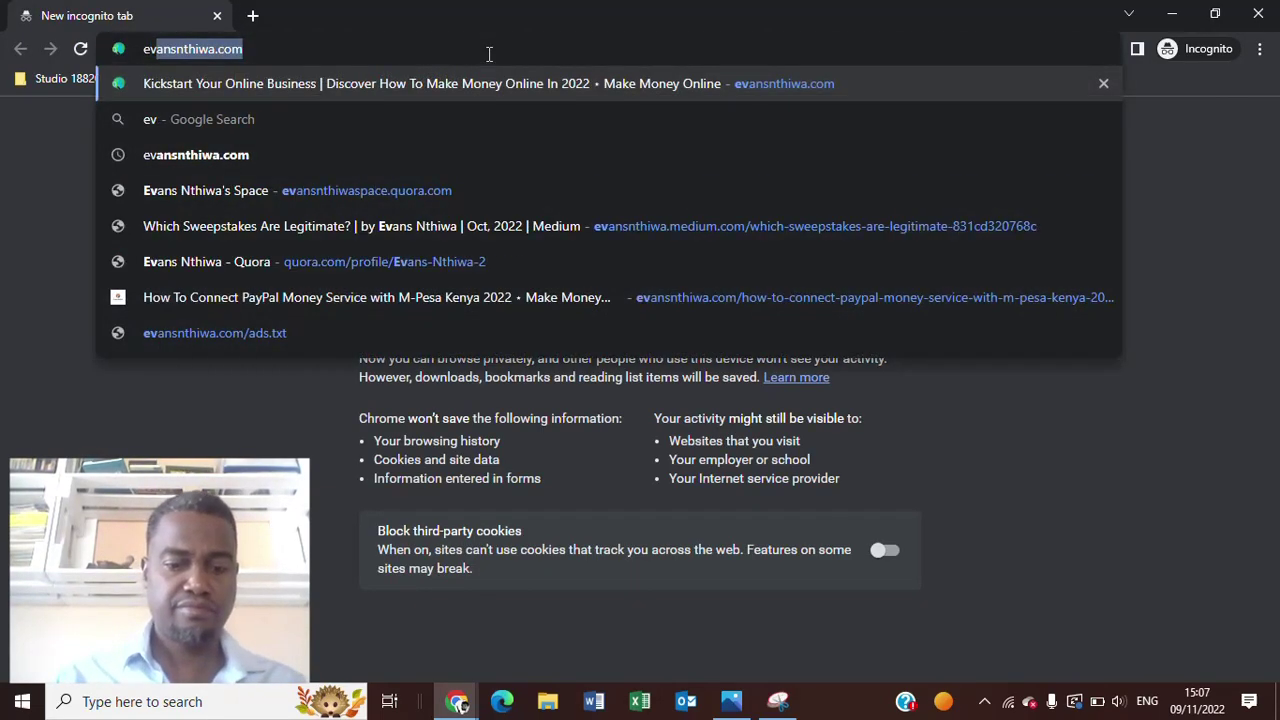
pyautogui.write('ans')
pyautogui.click(466, 83)
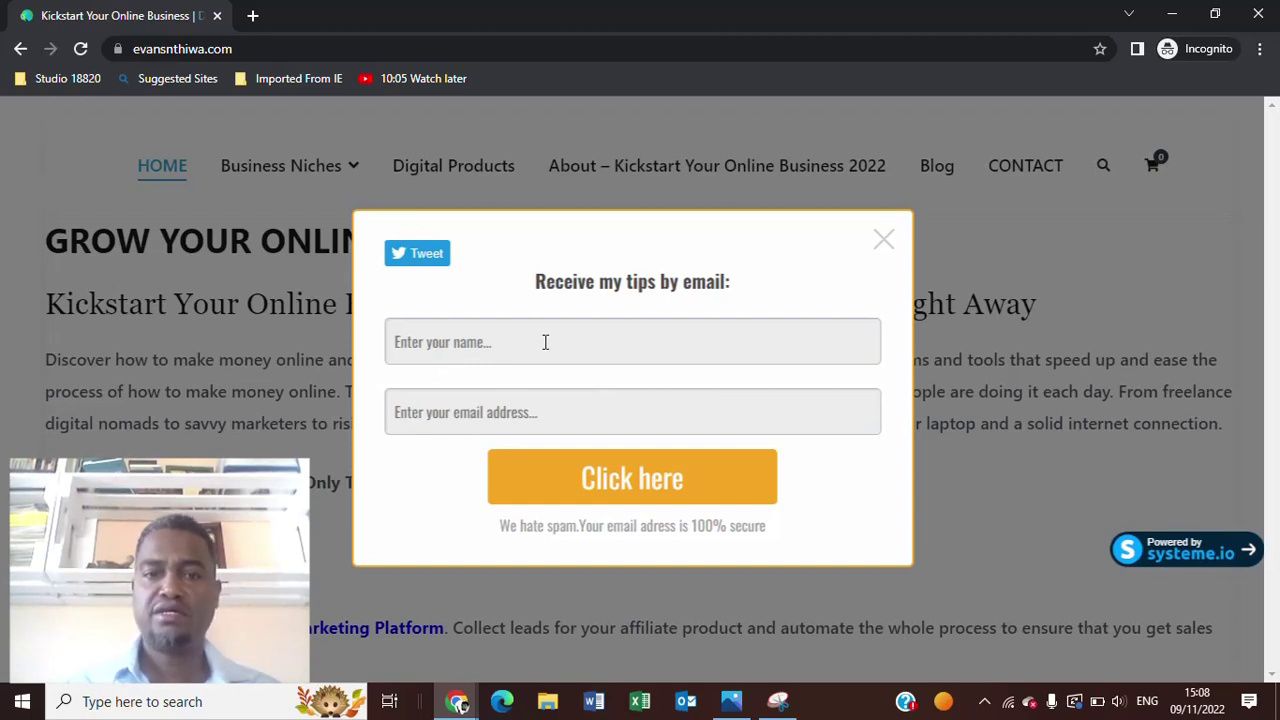
pyautogui.click(425, 265)
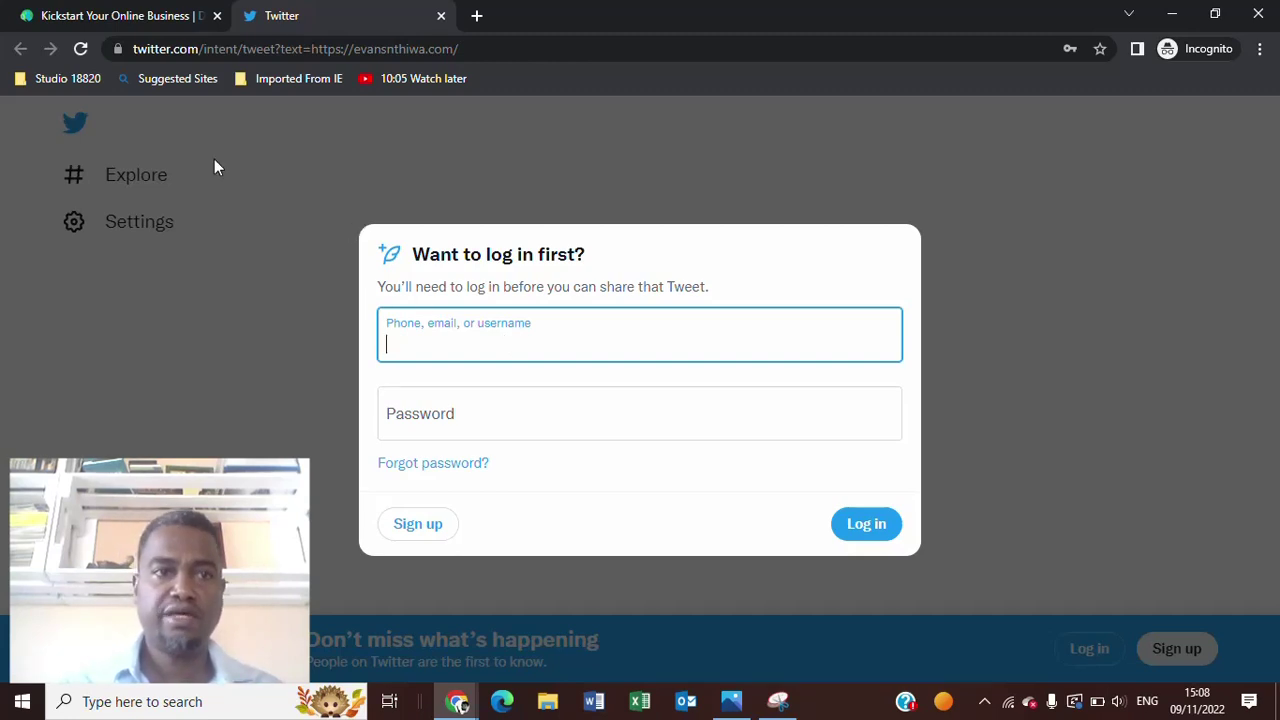
# Return to the evansnthiwa.com tab and close the email popup with its X.
pyautogui.click(140, 15)
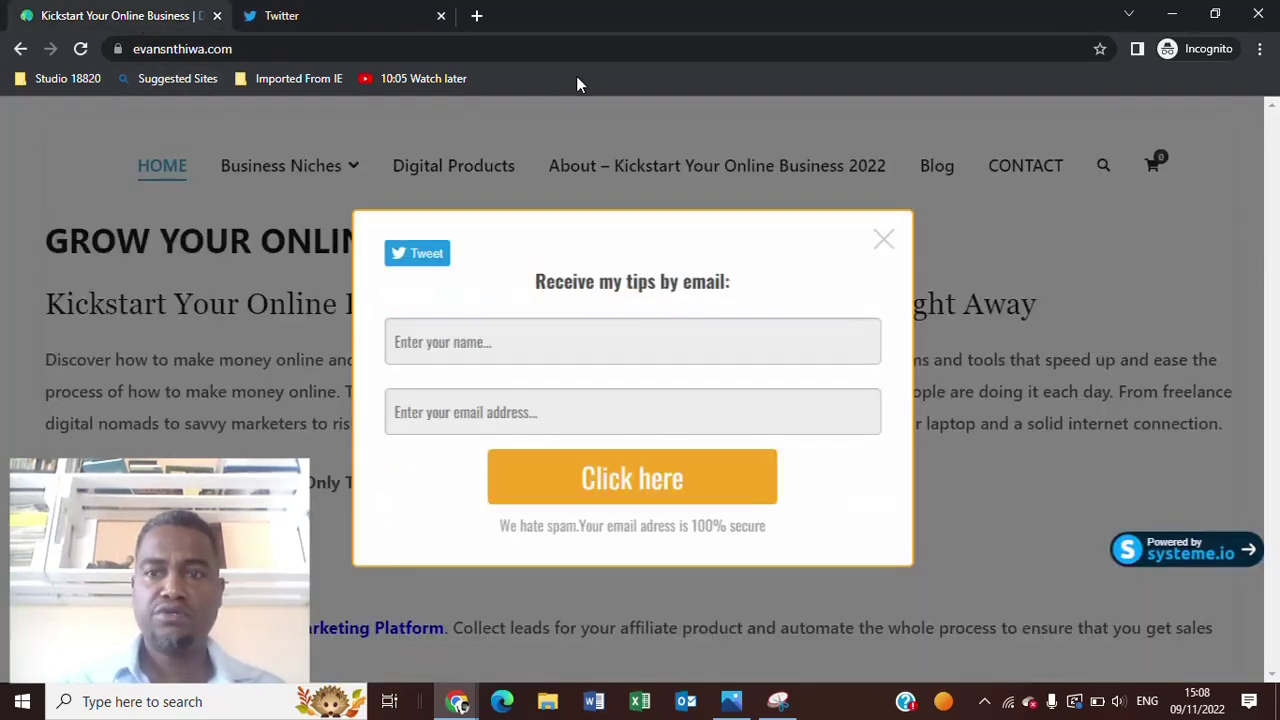
pyautogui.click(884, 243)
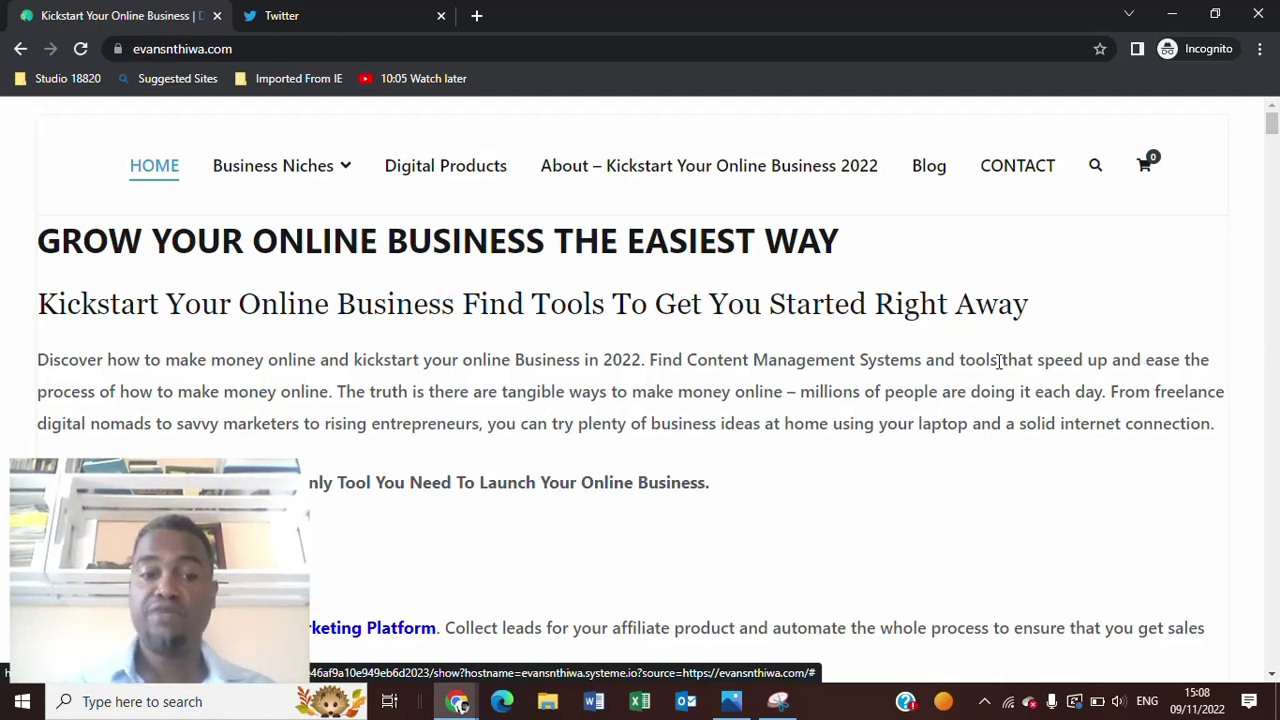
# Minimize the Incognito window and return to the systeme.io Popup step configuration tab.
pyautogui.click(1172, 20)
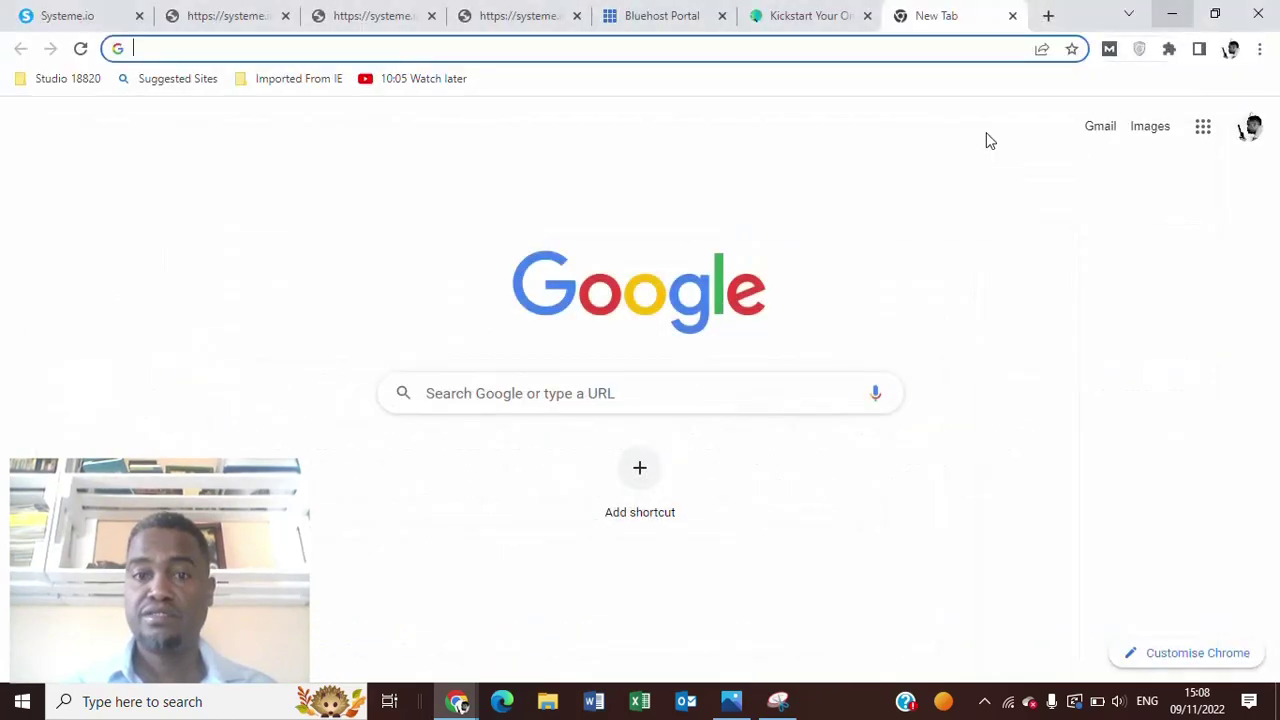
pyautogui.click(78, 10)
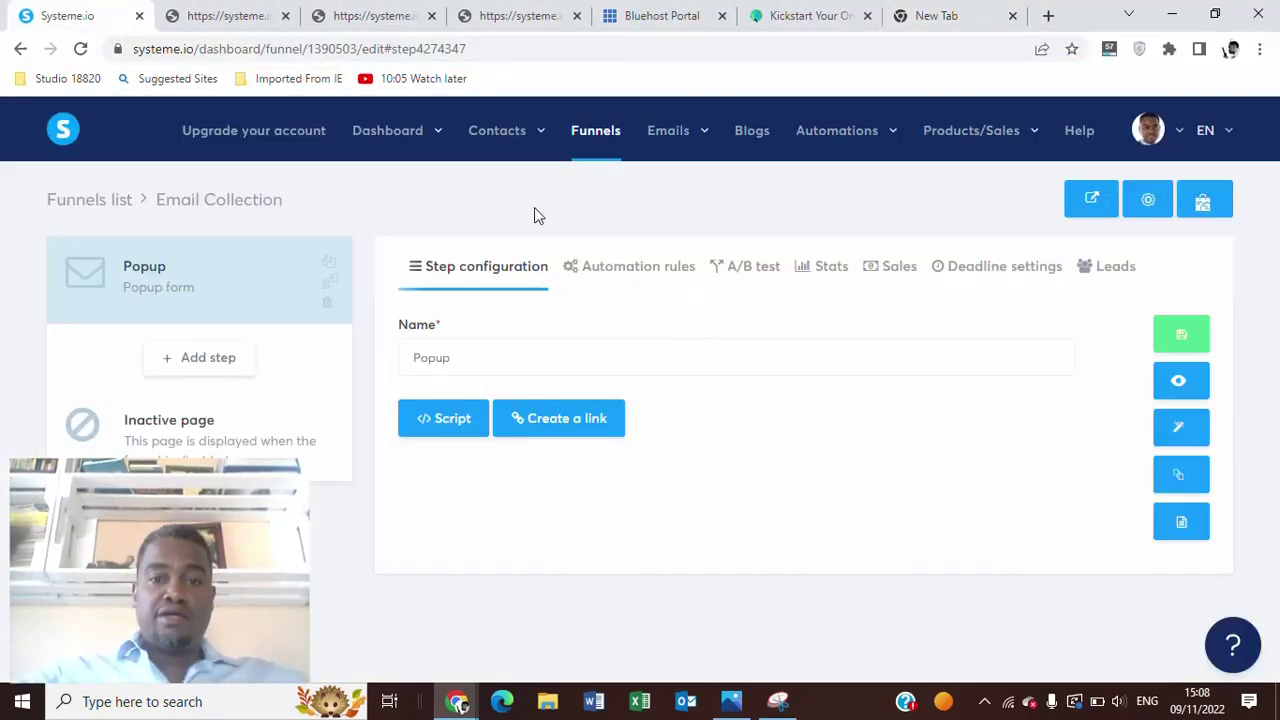